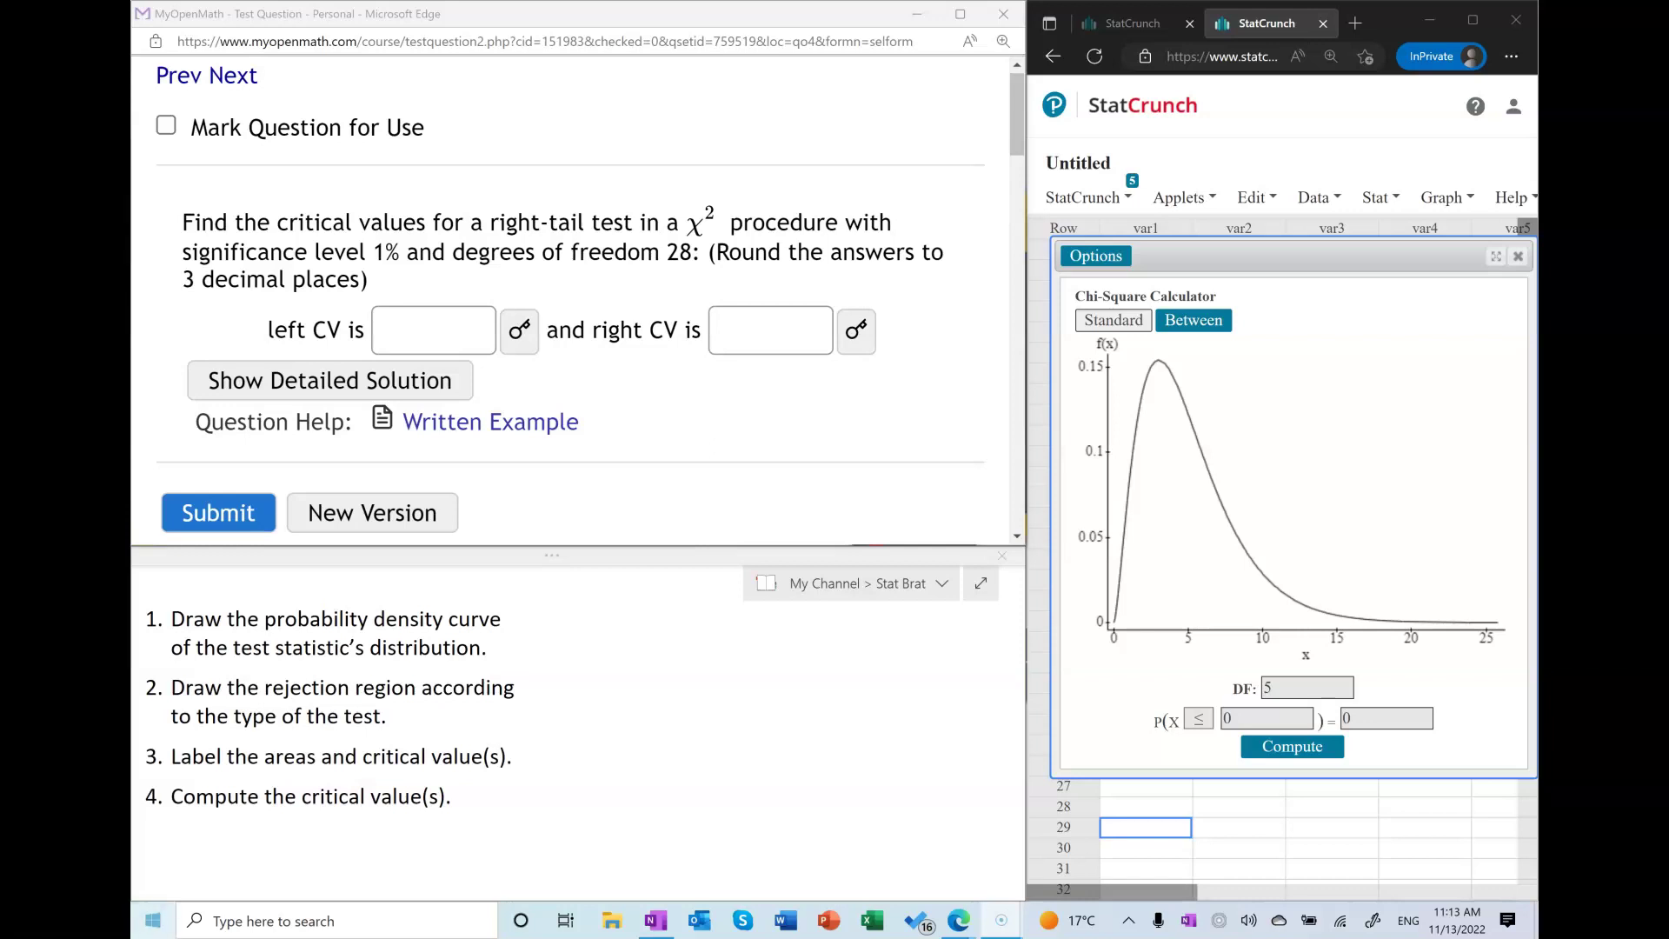
Go through the four-item procedure for finding critical values in the notes, highlighting each item in turn
{"action": "left_click_drag", "start_coordinate": [172, 620], "coordinate": [496, 645]}
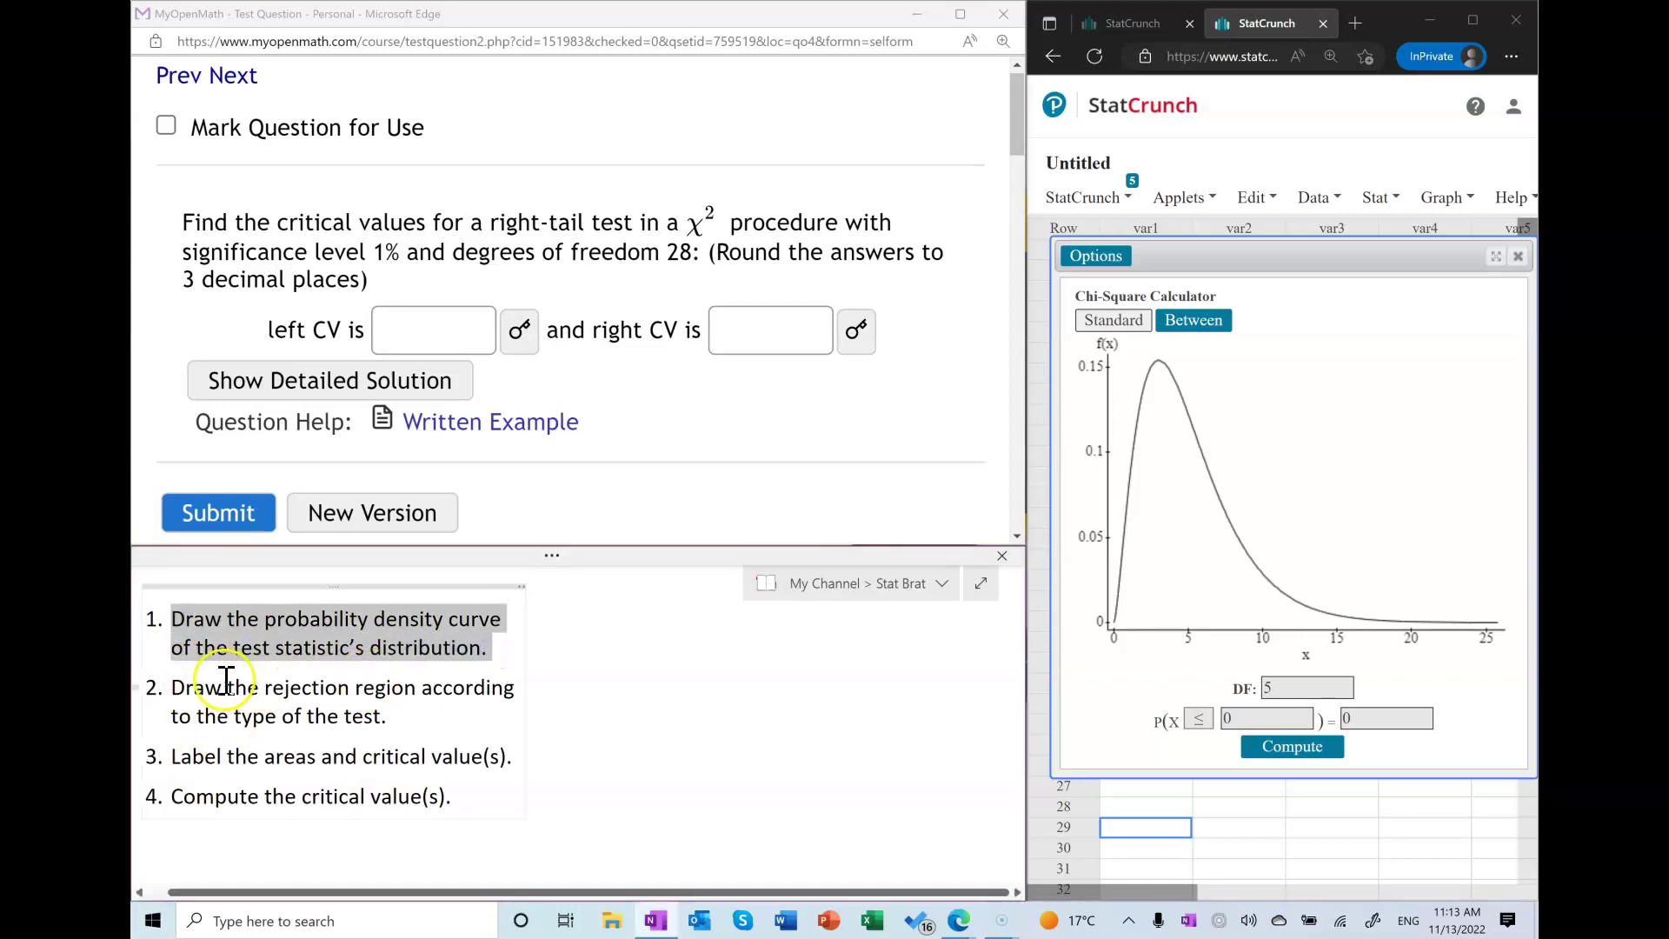
{"action": "left_click_drag", "start_coordinate": [174, 687], "coordinate": [383, 715]}
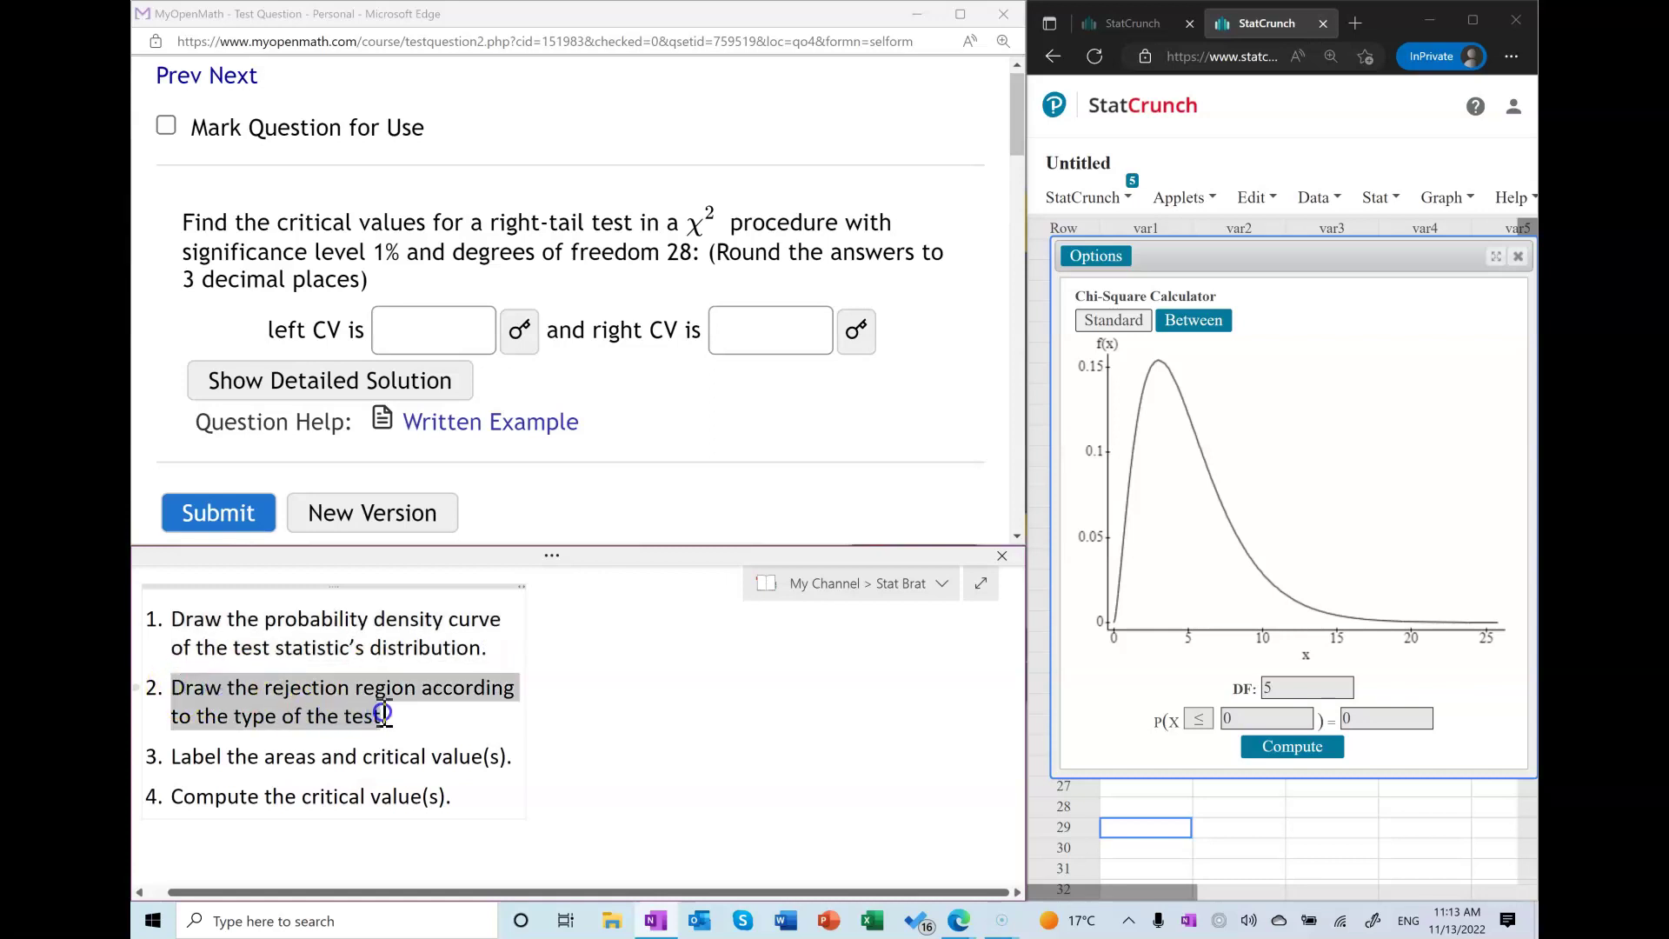
{"action": "left_click", "coordinate": [310, 718]}
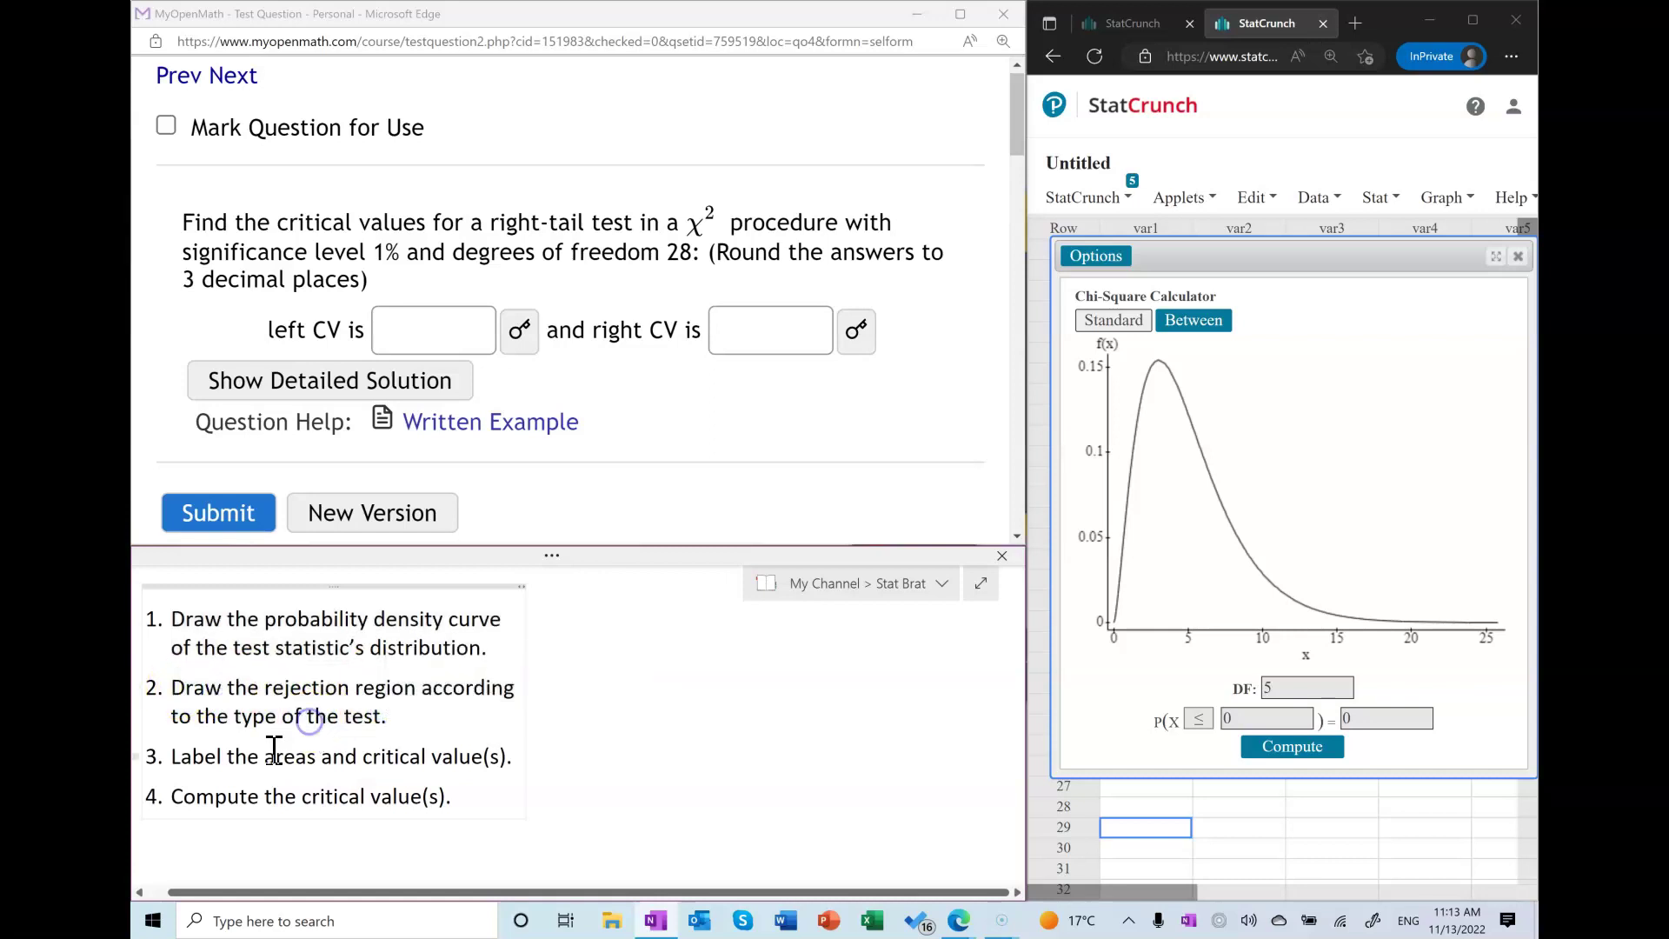
{"action": "left_click_drag", "start_coordinate": [171, 757], "coordinate": [509, 749]}
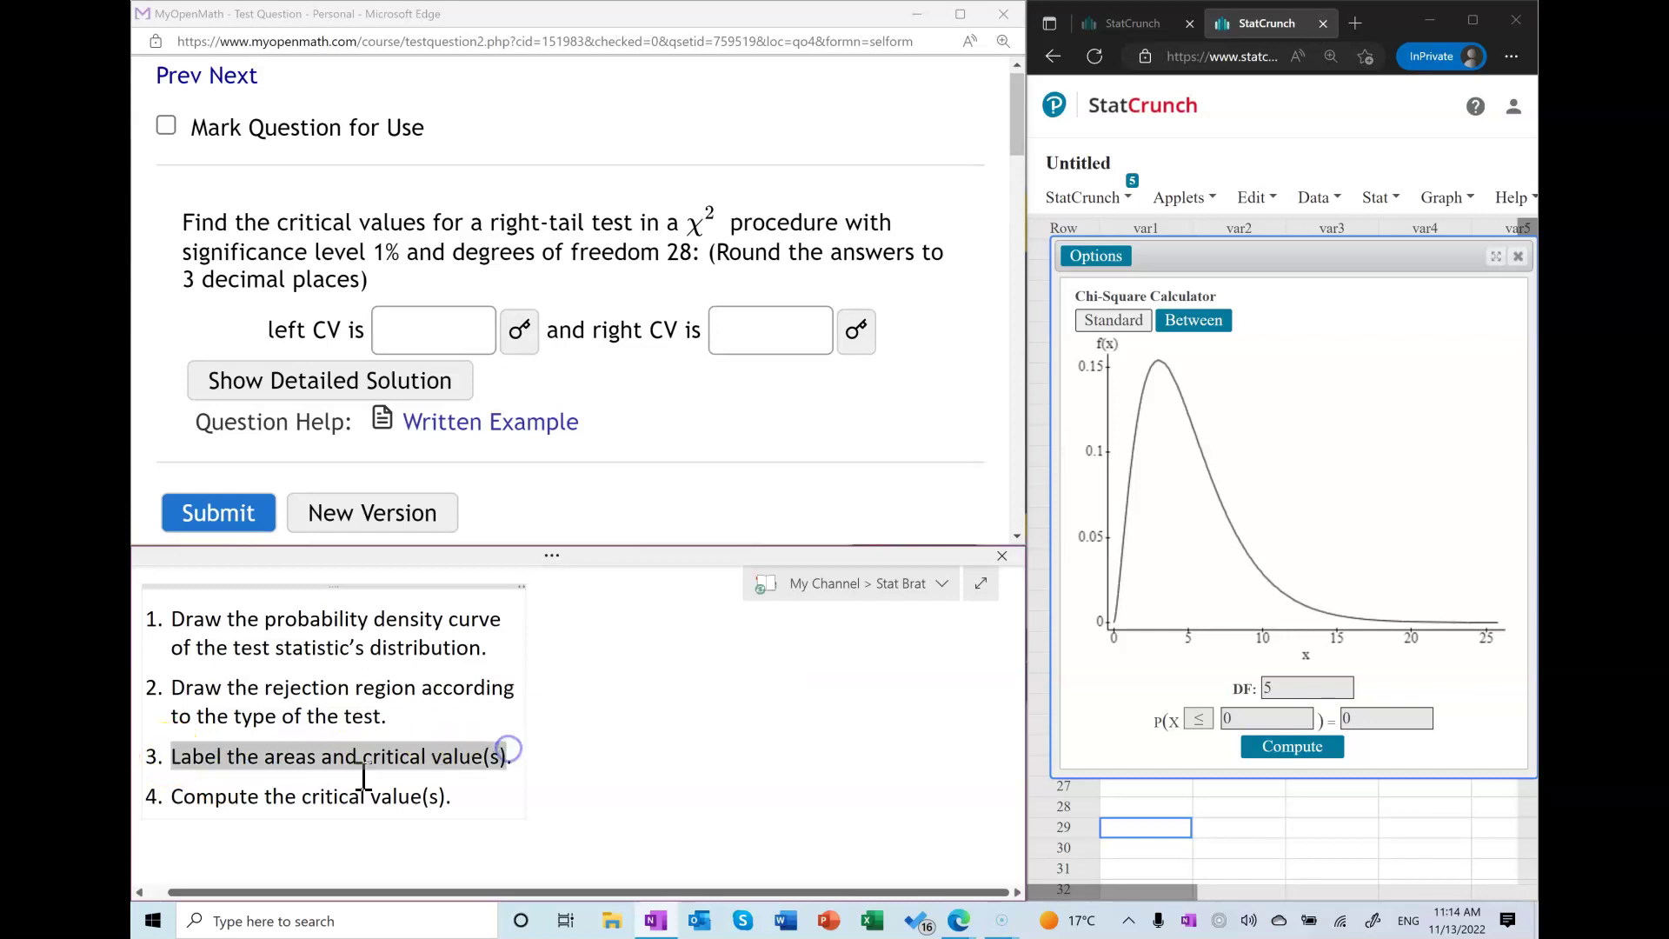
{"action": "left_click_drag", "start_coordinate": [172, 797], "coordinate": [452, 795]}
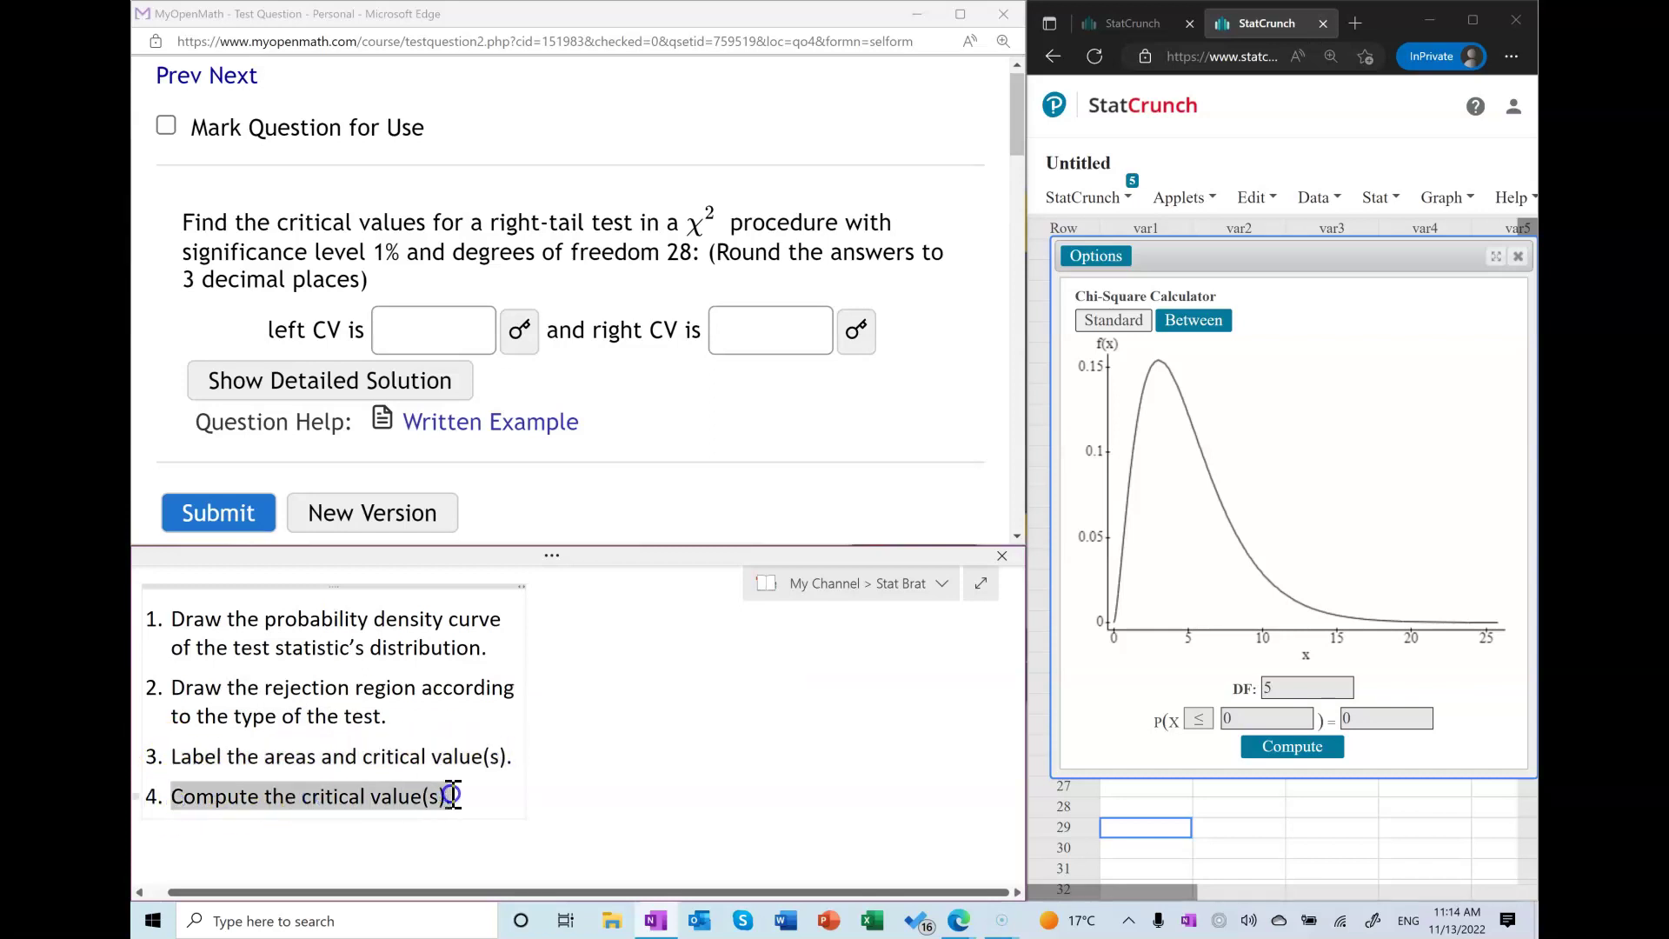
{"action": "left_click", "coordinate": [609, 656]}
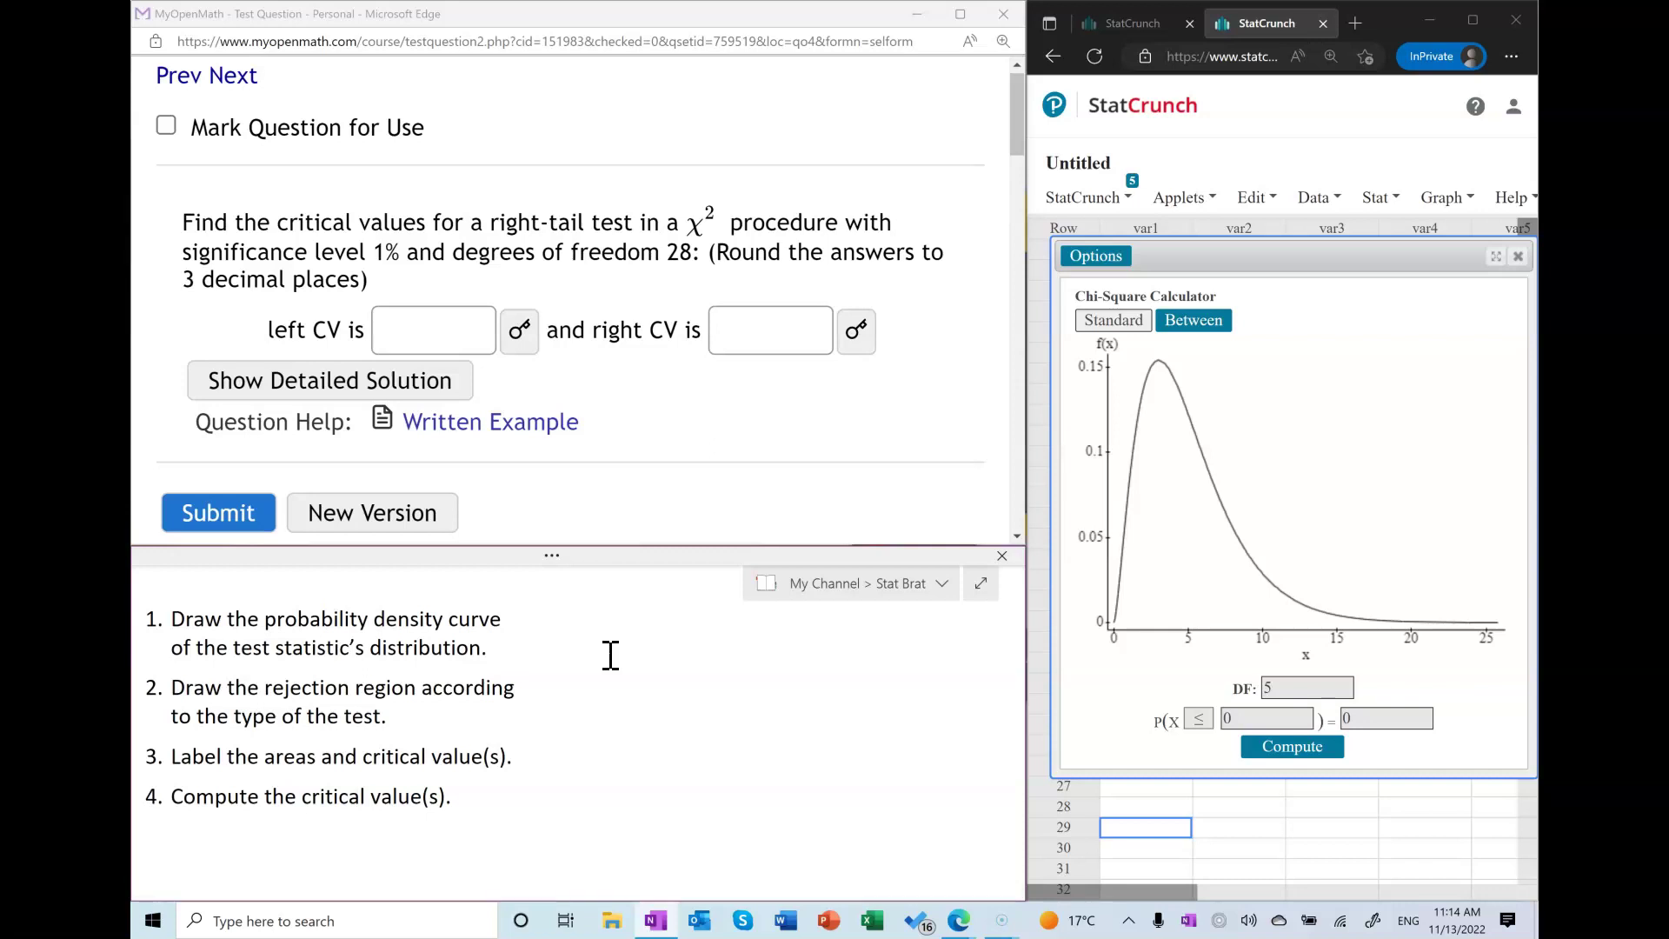
Close the Chi-Square calculator and paste the copied density curve image into the notes beside the procedure list
{"action": "left_click", "coordinate": [1518, 256]}
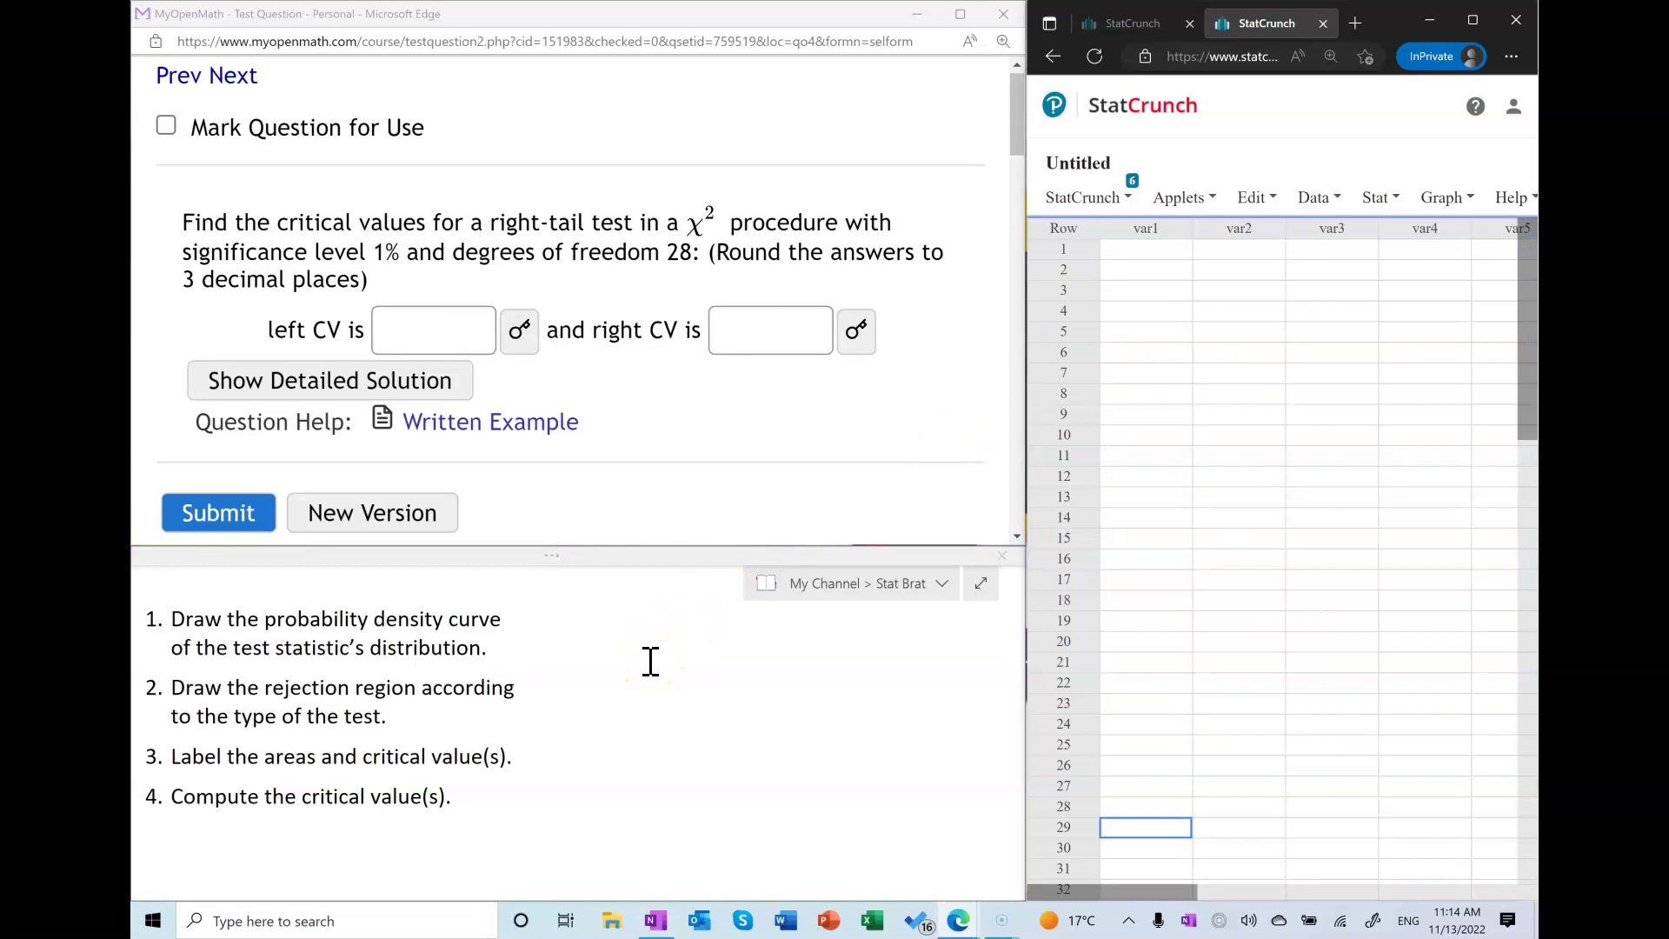
{"action": "key", "text": "ctrl+v"}
{"action": "left_click_drag", "start_coordinate": [824, 674], "coordinate": [775, 641]}
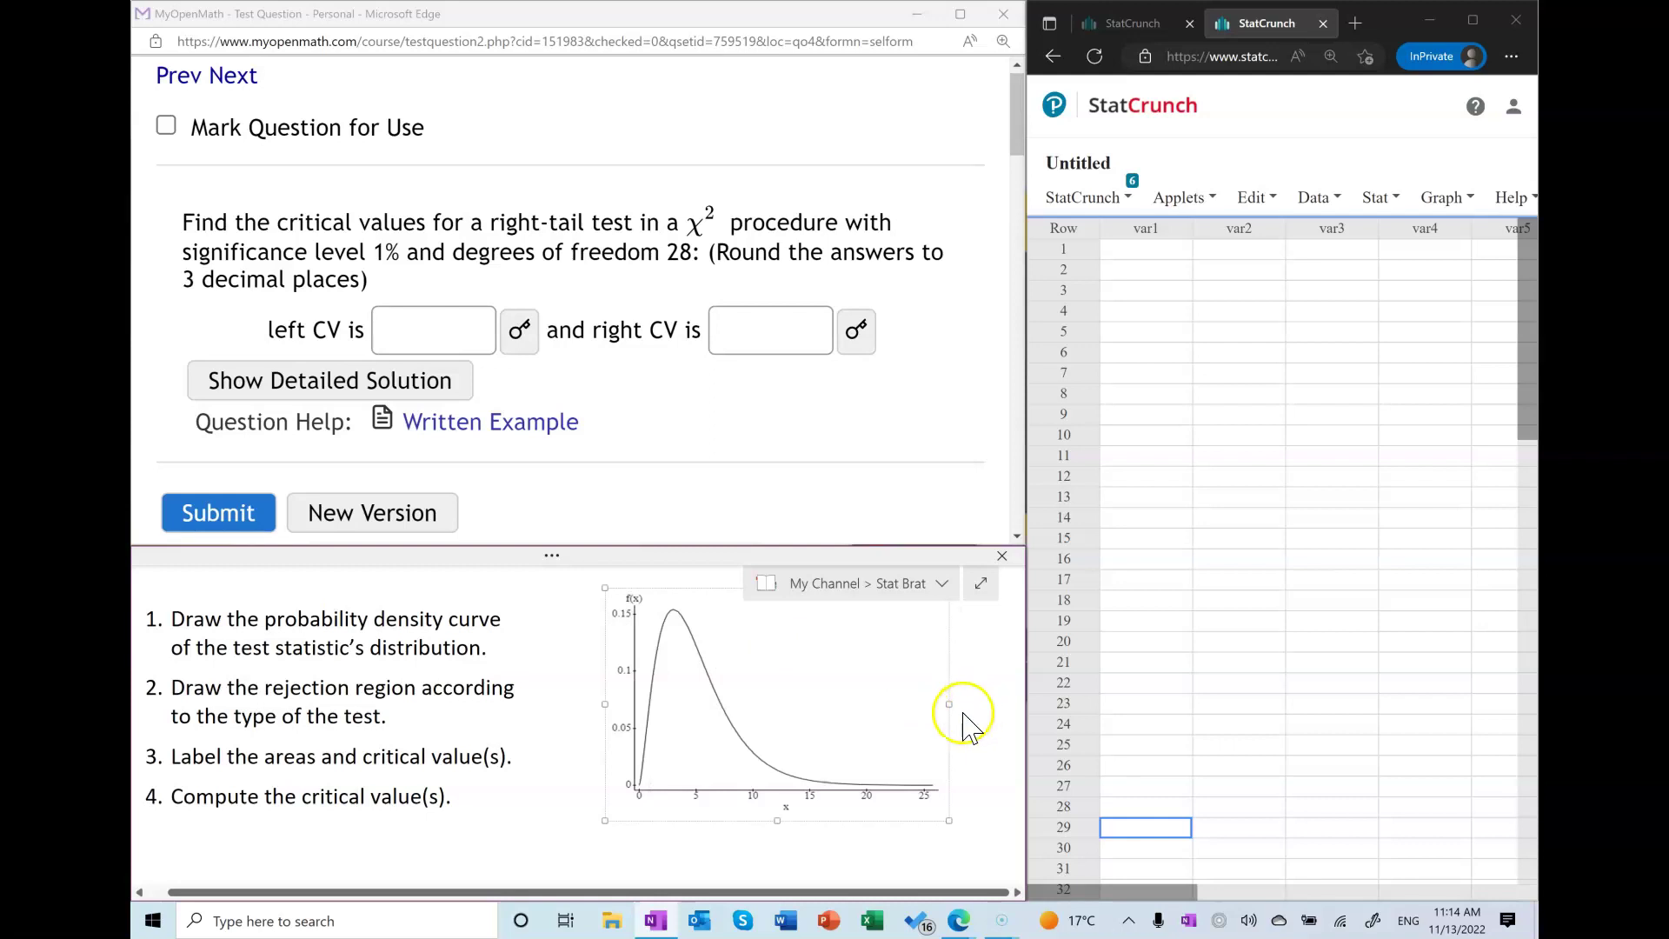
{"action": "left_click", "coordinate": [561, 677]}
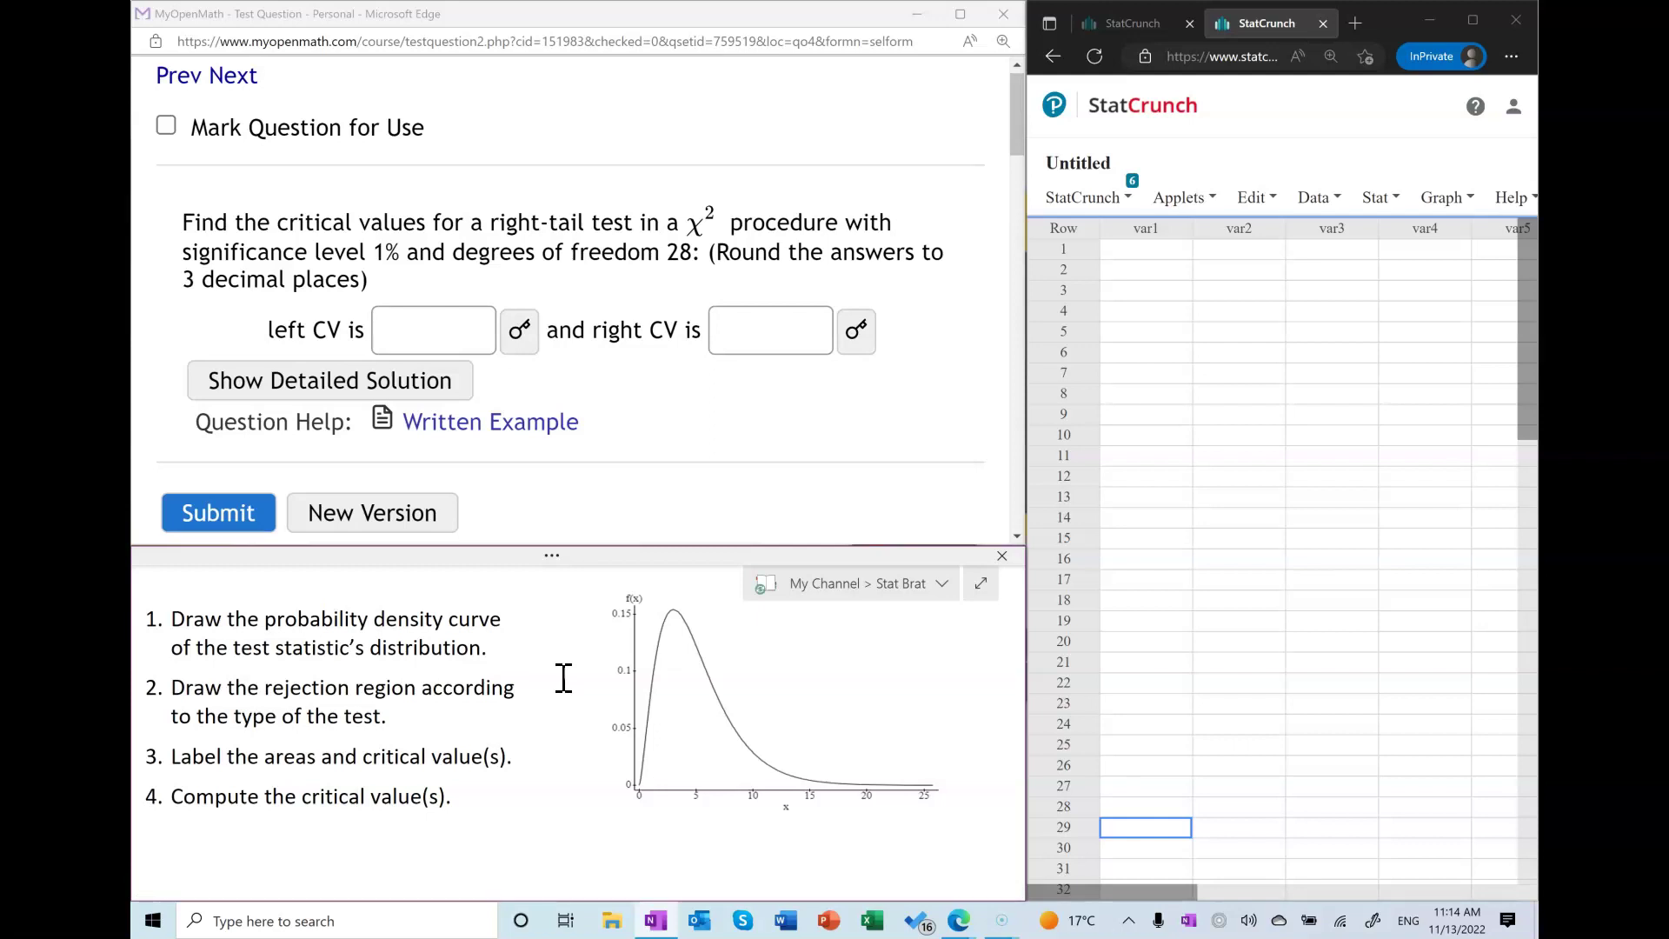
Draw the right-tail rejection region marked RR on the curve, labelling the areas 0.01 and 0.99 and the critical value χ²0.01
{"action": "mouse_move", "coordinate": [728, 718]}
{"action": "left_mouse_down"}
{"action": "mouse_move", "coordinate": [733, 783]}
{"action": "mouse_move", "coordinate": [904, 788]}
{"action": "mouse_move", "coordinate": [939, 817]}
{"action": "mouse_move", "coordinate": [960, 809]}
{"action": "left_mouse_up"}
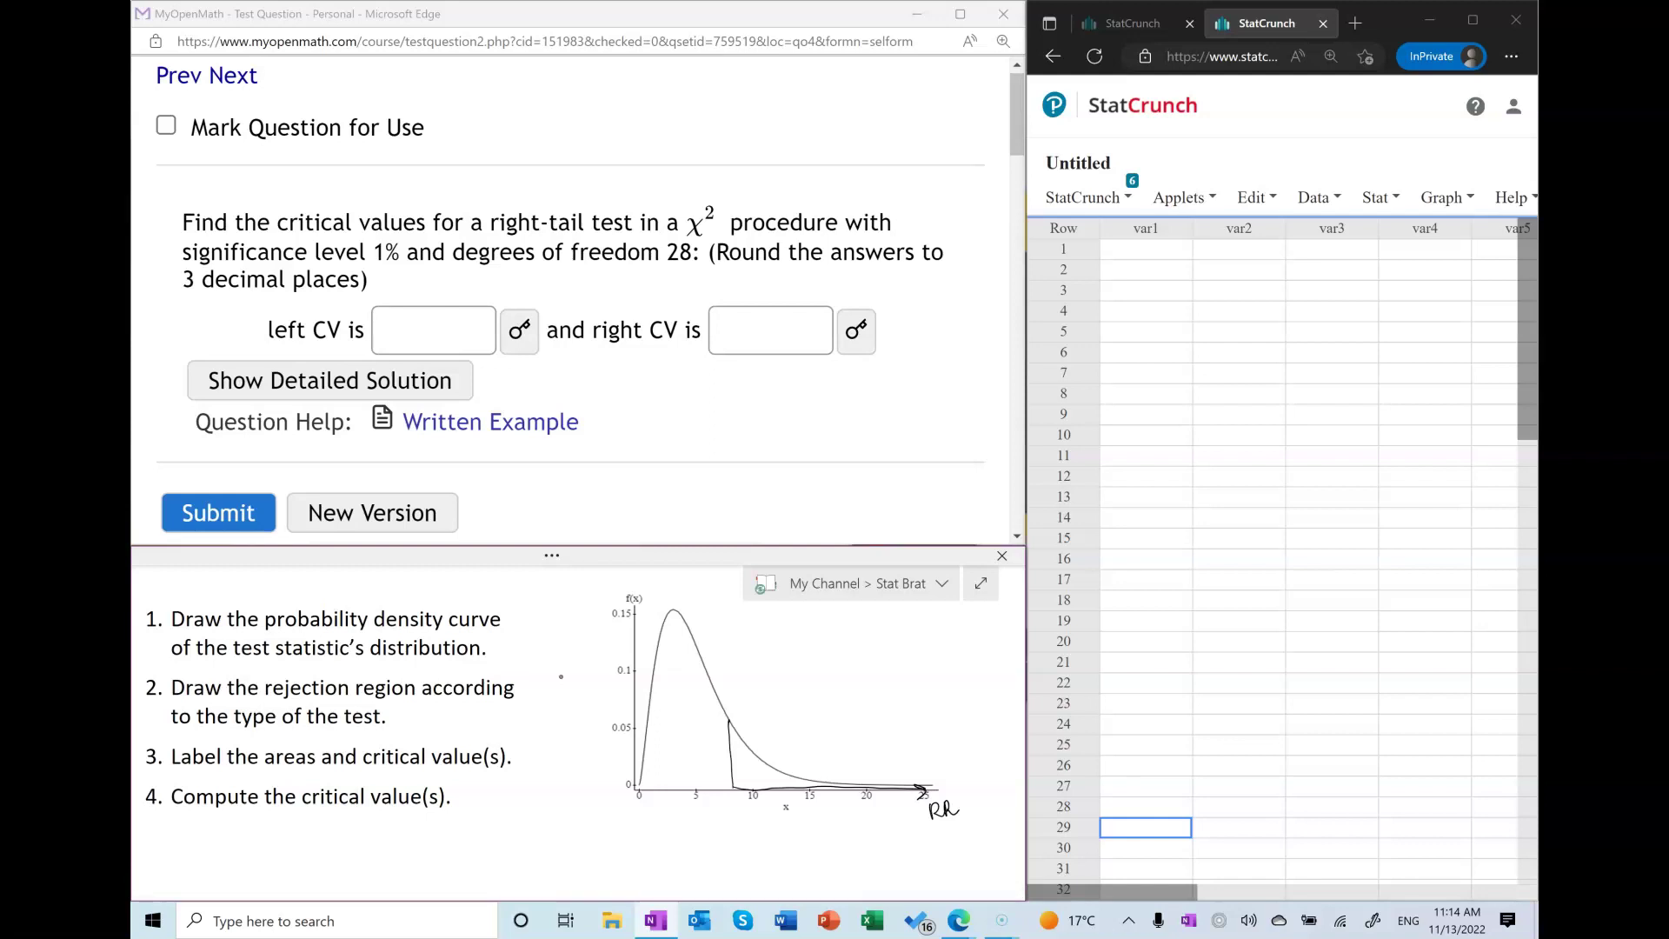
{"action": "left_click_drag", "start_coordinate": [746, 760], "coordinate": [753, 764]}
{"action": "left_click_drag", "start_coordinate": [762, 762], "coordinate": [763, 776]}
{"action": "mouse_move", "coordinate": [675, 734]}
{"action": "left_mouse_down"}
{"action": "mouse_move", "coordinate": [673, 753]}
{"action": "mouse_move", "coordinate": [703, 751]}
{"action": "left_mouse_up"}
{"action": "left_click_drag", "start_coordinate": [725, 802], "coordinate": [746, 828]}
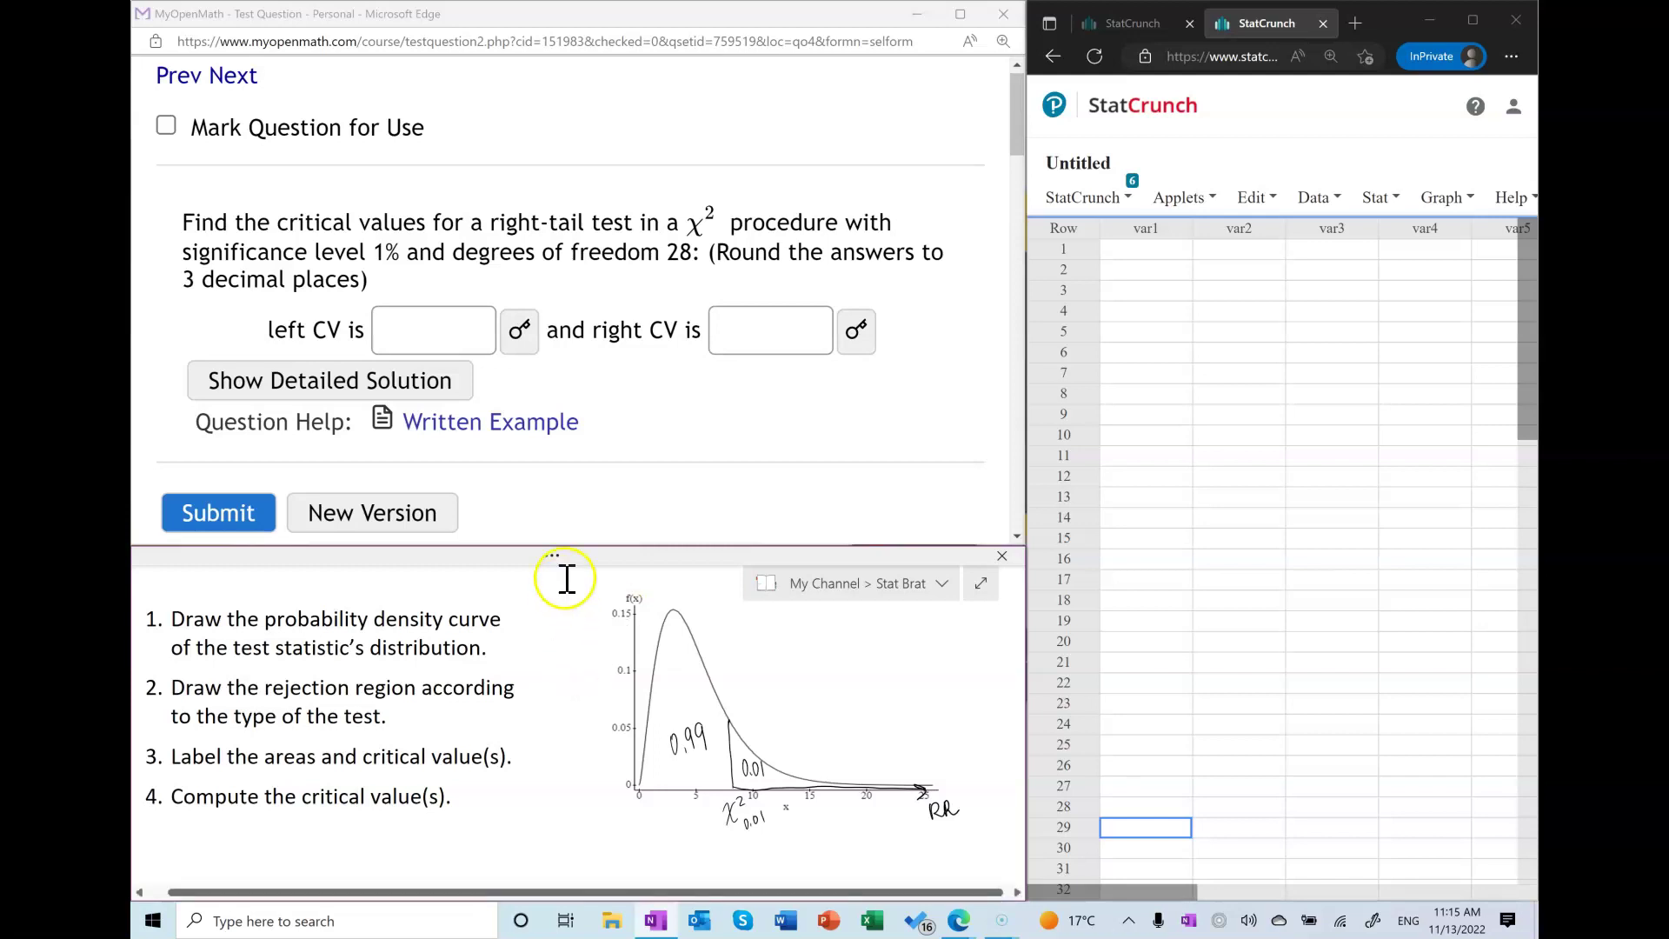
Enter DNE as the left critical value of the right-tail question
{"action": "left_click", "coordinate": [444, 329]}
{"action": "type", "text": "DNE"}
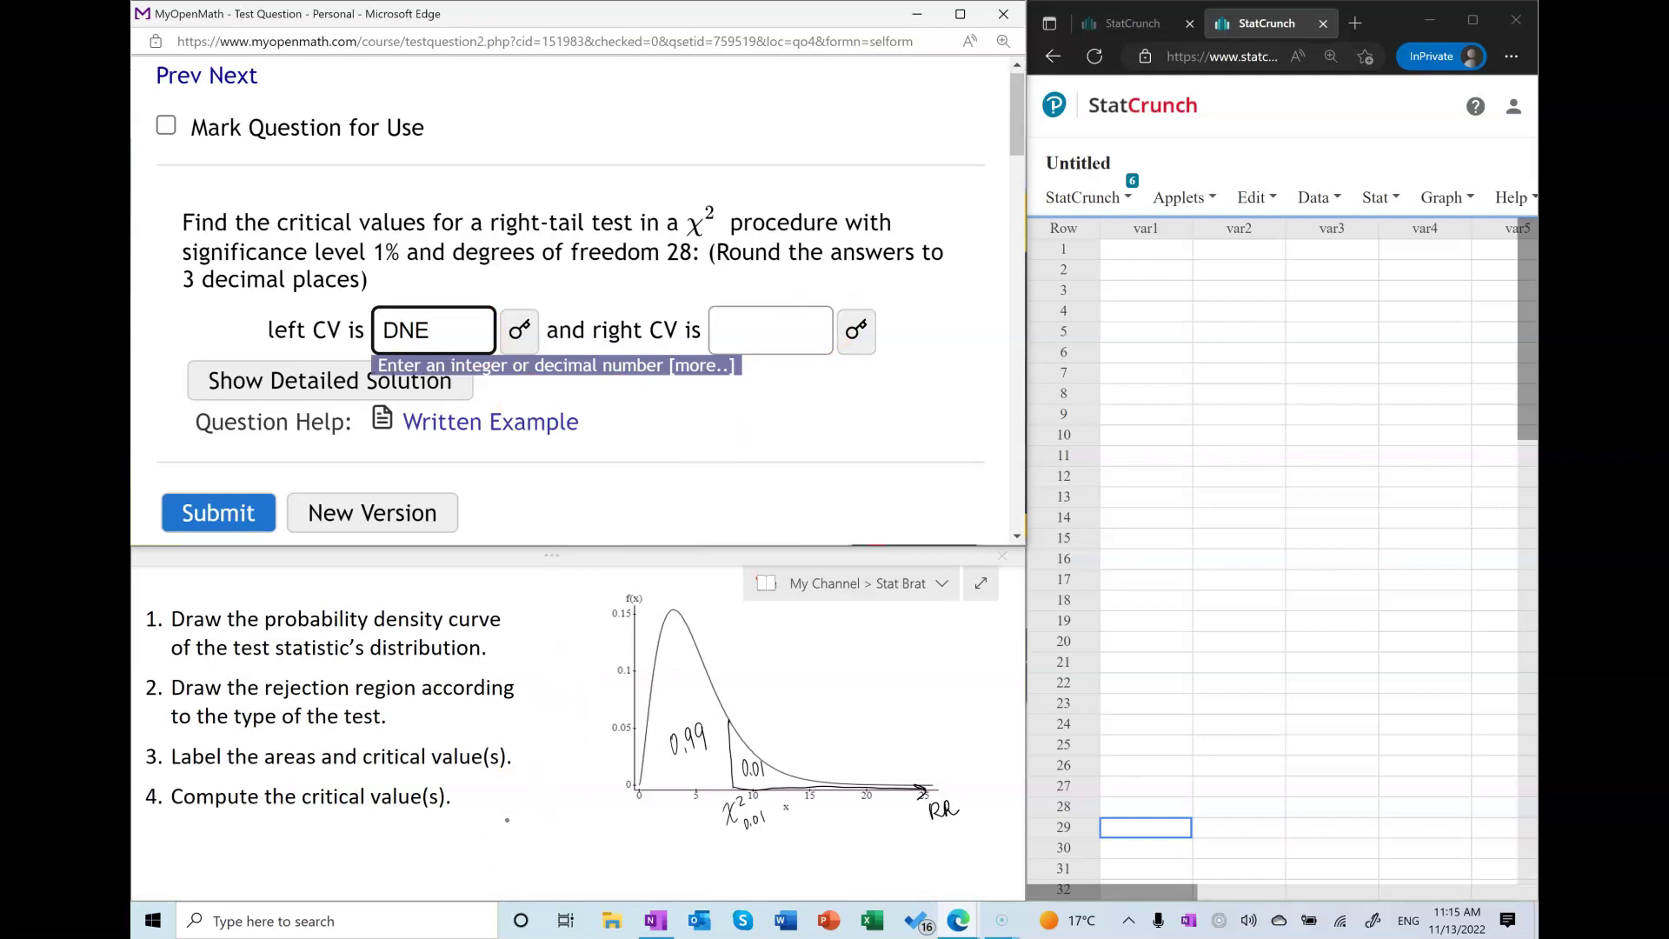
Handwrite the probability statement P(χ² > χ²0.01) = 0.01 below the curve in the notes
{"action": "mouse_move", "coordinate": [690, 842]}
{"action": "left_mouse_down"}
{"action": "mouse_move", "coordinate": [690, 869]}
{"action": "mouse_move", "coordinate": [733, 864]}
{"action": "left_mouse_up"}
{"action": "mouse_move", "coordinate": [733, 842]}
{"action": "left_mouse_down"}
{"action": "mouse_move", "coordinate": [721, 865]}
{"action": "mouse_move", "coordinate": [744, 847]}
{"action": "mouse_move", "coordinate": [825, 875]}
{"action": "mouse_move", "coordinate": [842, 851]}
{"action": "left_mouse_up"}
{"action": "left_click_drag", "start_coordinate": [834, 859], "coordinate": [869, 842]}
{"action": "left_click", "coordinate": [862, 861]}
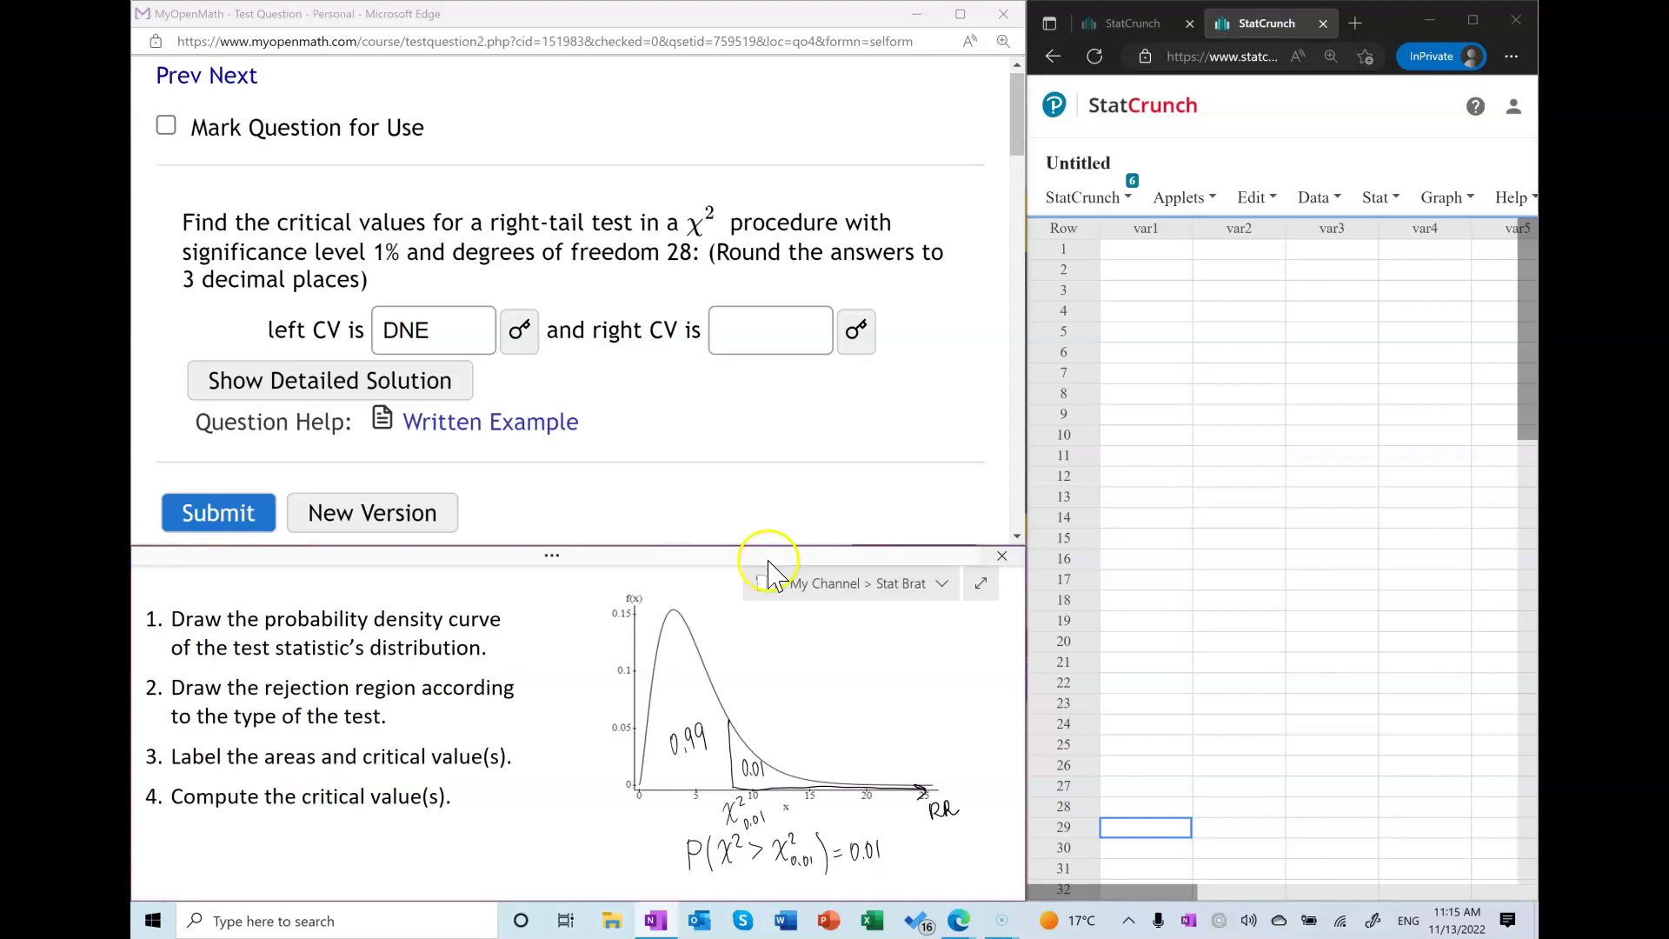
Open the Chi-Square calculator in StatCrunch and set the degrees of freedom to 28
{"action": "left_click", "coordinate": [1394, 199]}
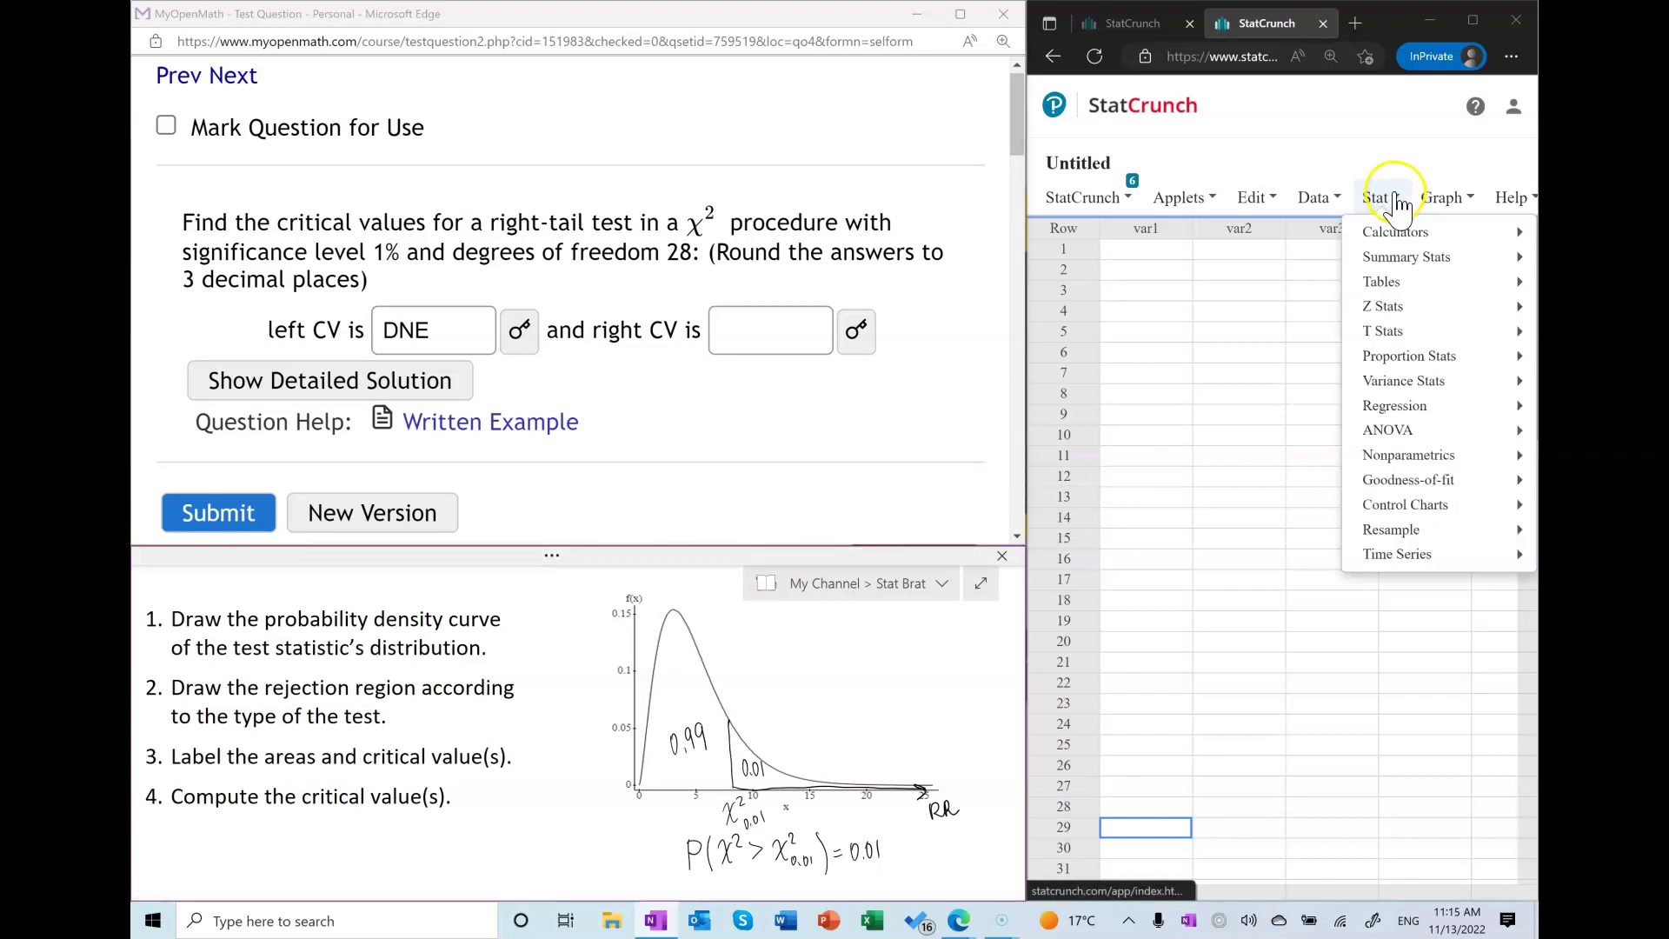
{"action": "mouse_move", "coordinate": [1391, 229]}
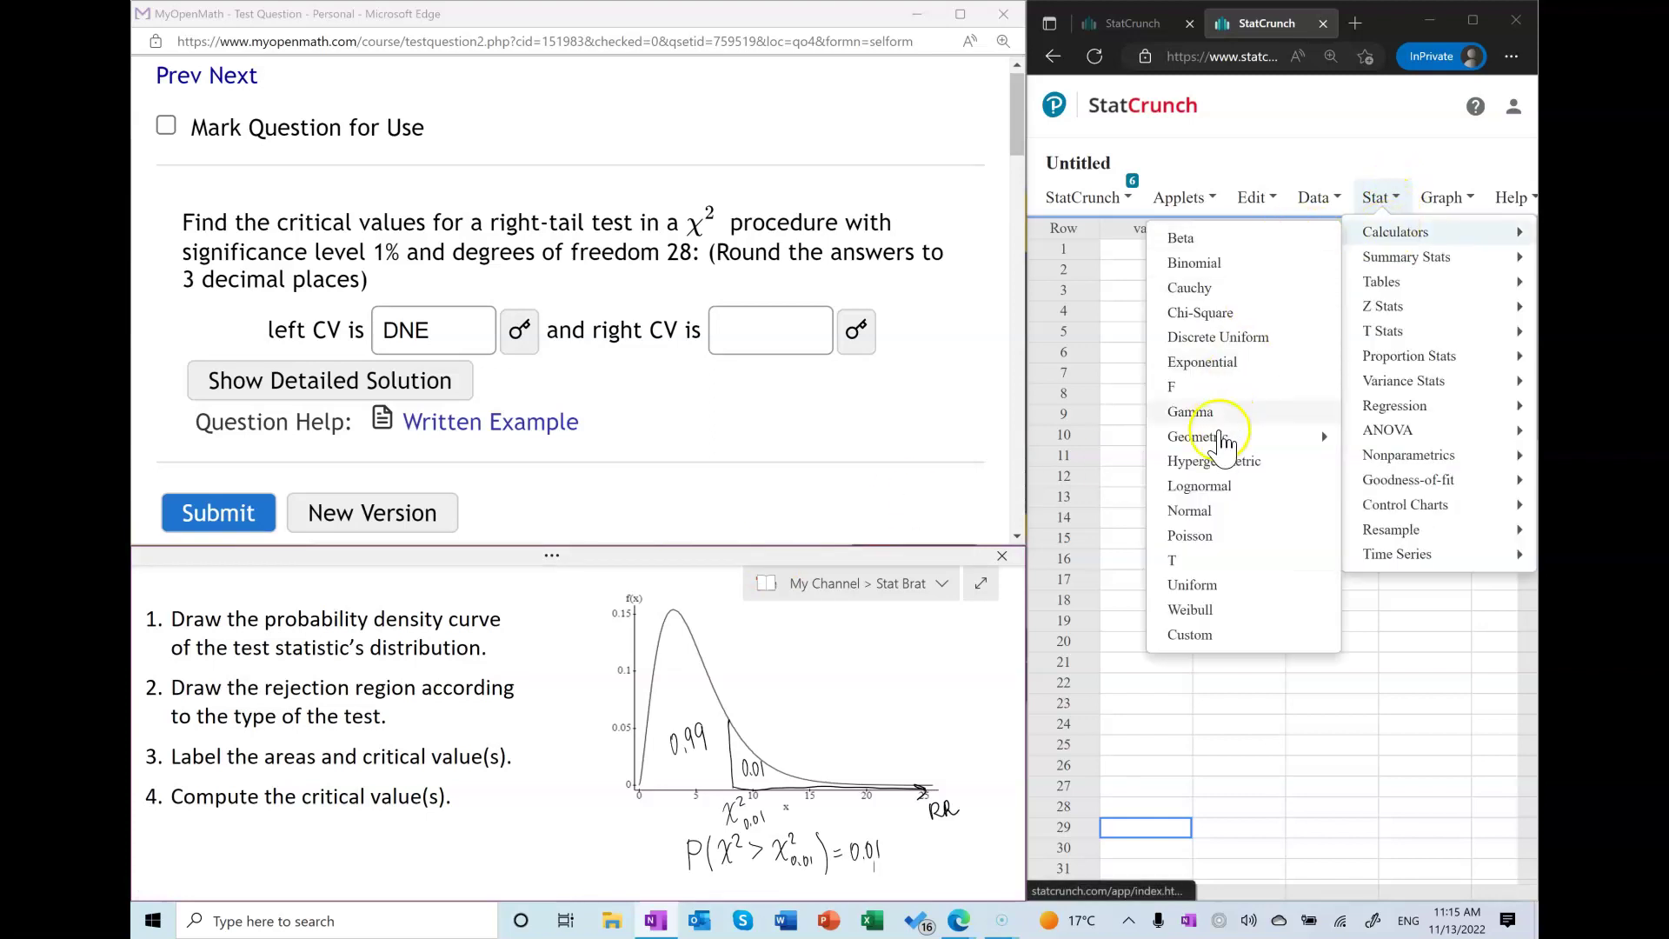
{"action": "mouse_move", "coordinate": [1224, 444]}
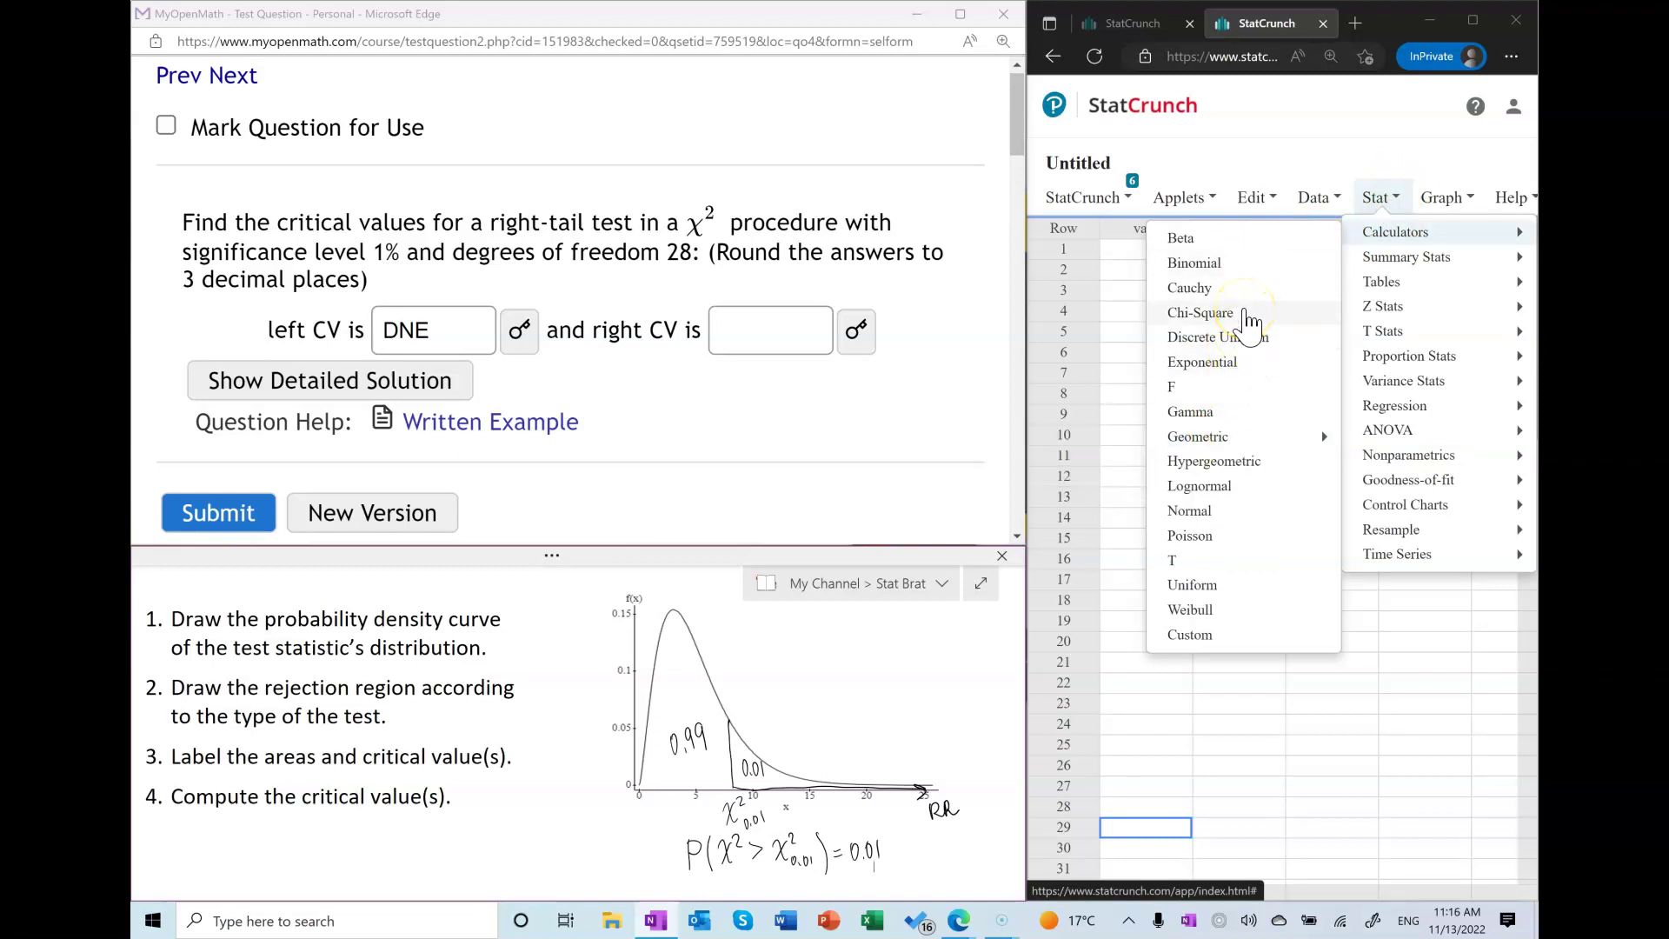
{"action": "left_click", "coordinate": [1250, 321]}
{"action": "left_click_drag", "start_coordinate": [1312, 336], "coordinate": [1325, 253]}
{"action": "double_click", "coordinate": [1277, 688]}
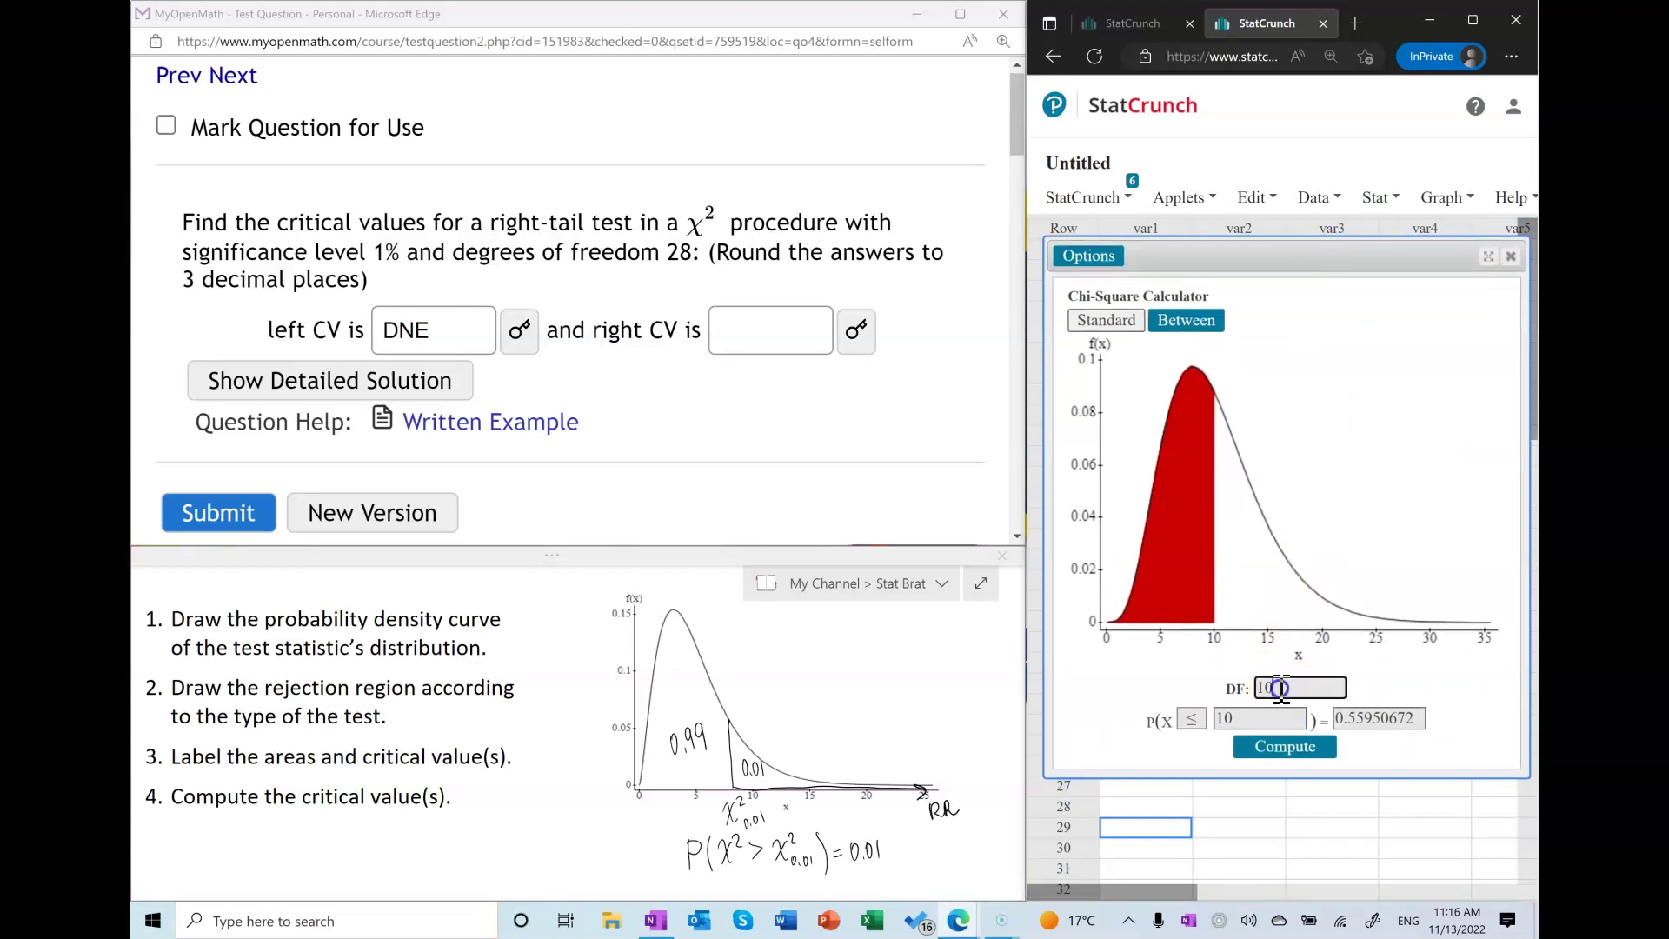
{"action": "type", "text": "28"}
Clear the reference value, set the inequality to ≥ with probability 0.01, and compute the right-tail critical value
{"action": "key", "text": "Tab"}
{"action": "key", "text": "Tab"}
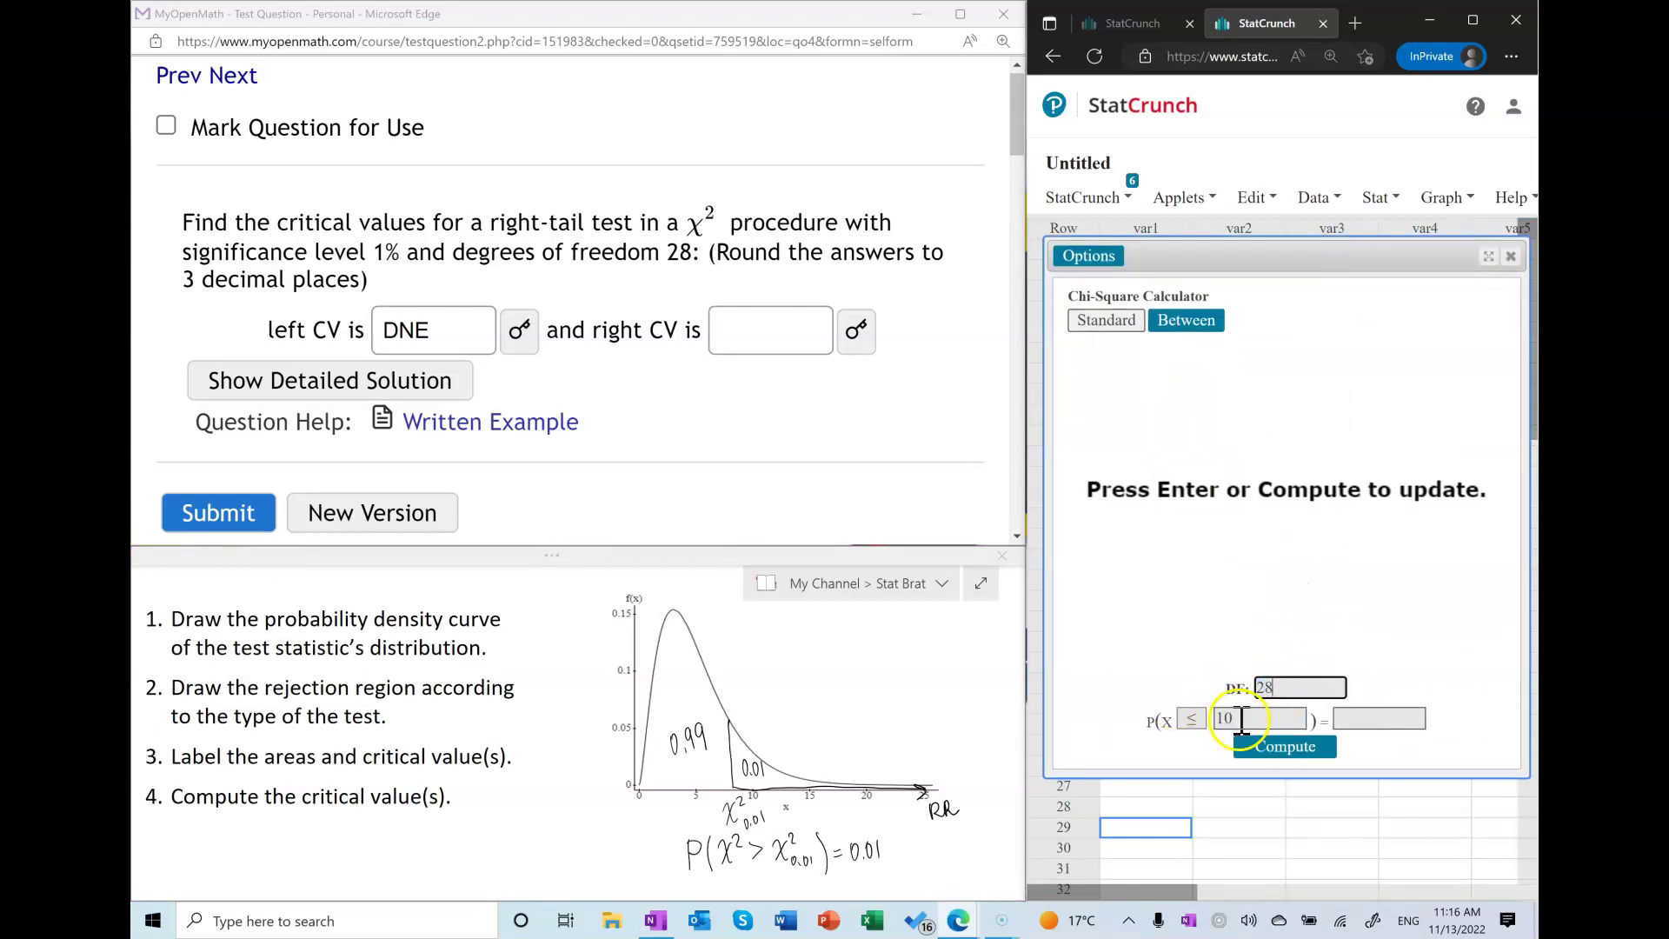
{"action": "key", "text": "BackSpace"}
{"action": "left_click", "coordinate": [1192, 719]}
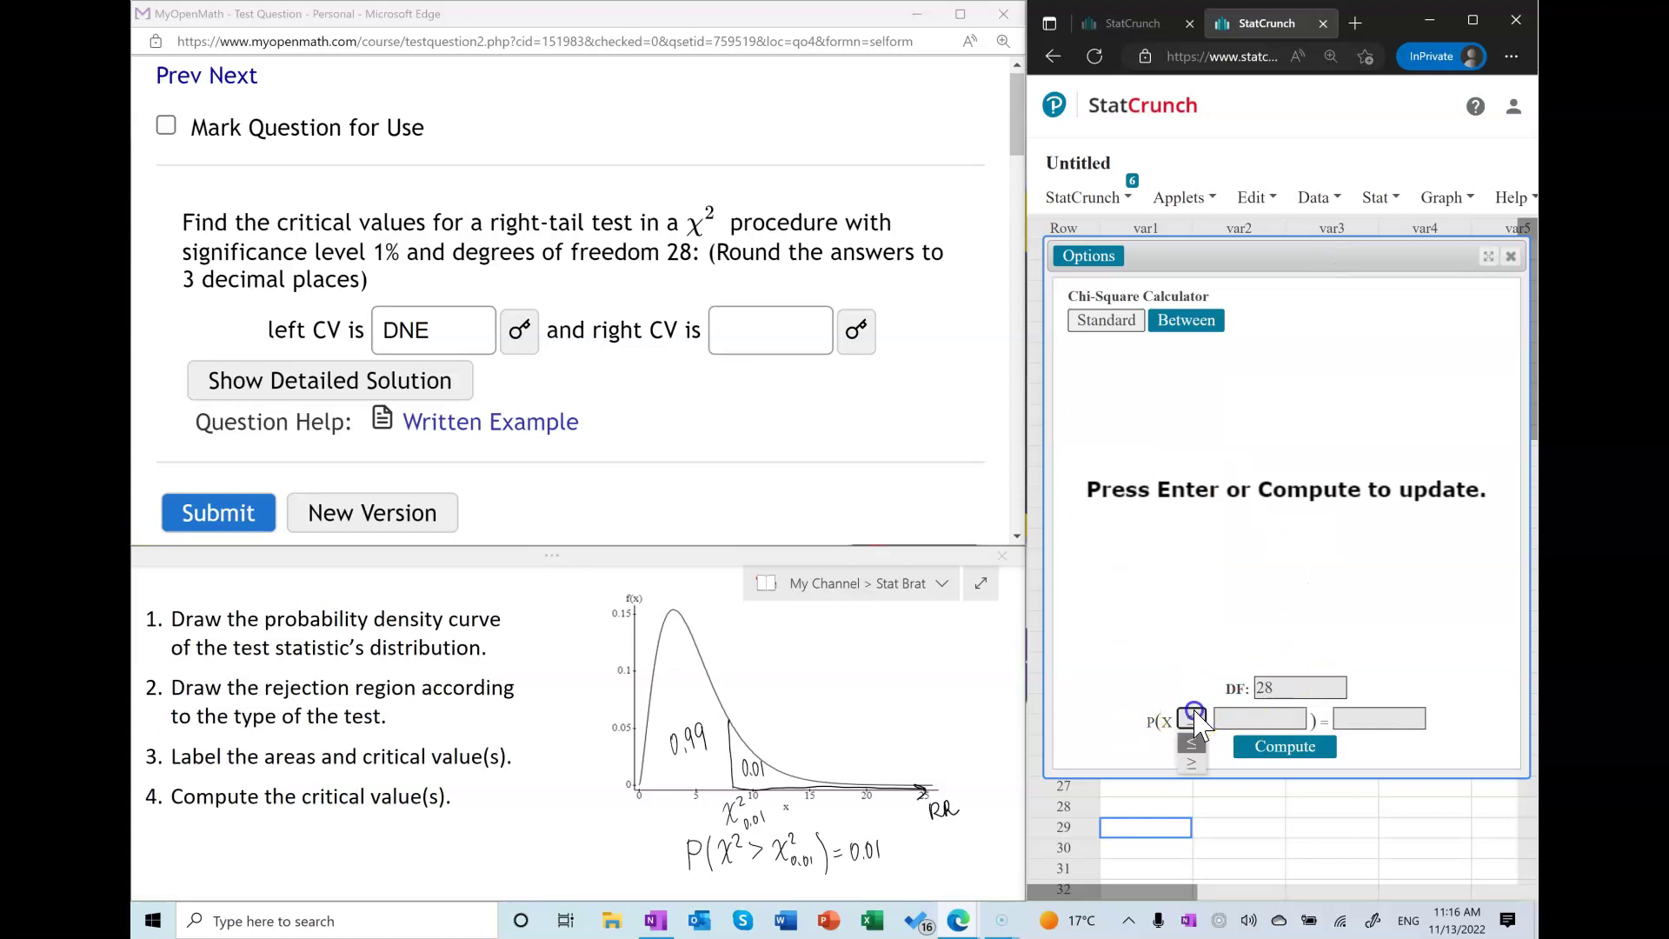
{"action": "left_click", "coordinate": [1192, 763]}
{"action": "left_click", "coordinate": [1373, 717]}
{"action": "type", "text": "0"}
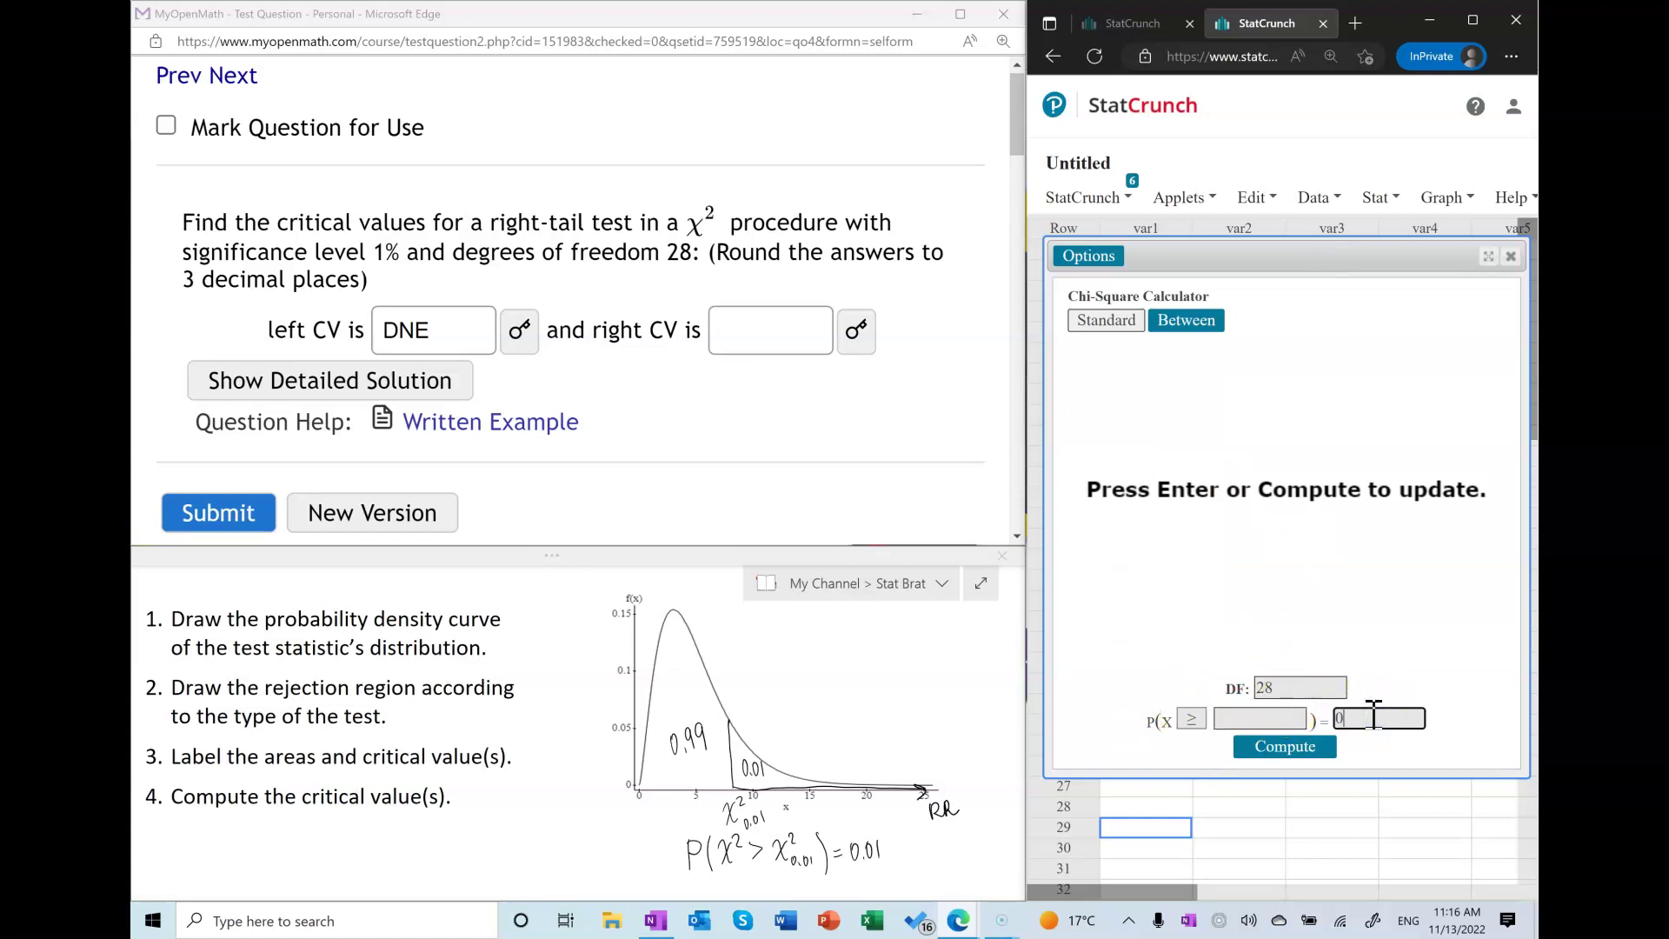
{"action": "type", "text": ".01"}
{"action": "key", "text": "Return"}
{"action": "left_click", "coordinate": [1374, 718]}
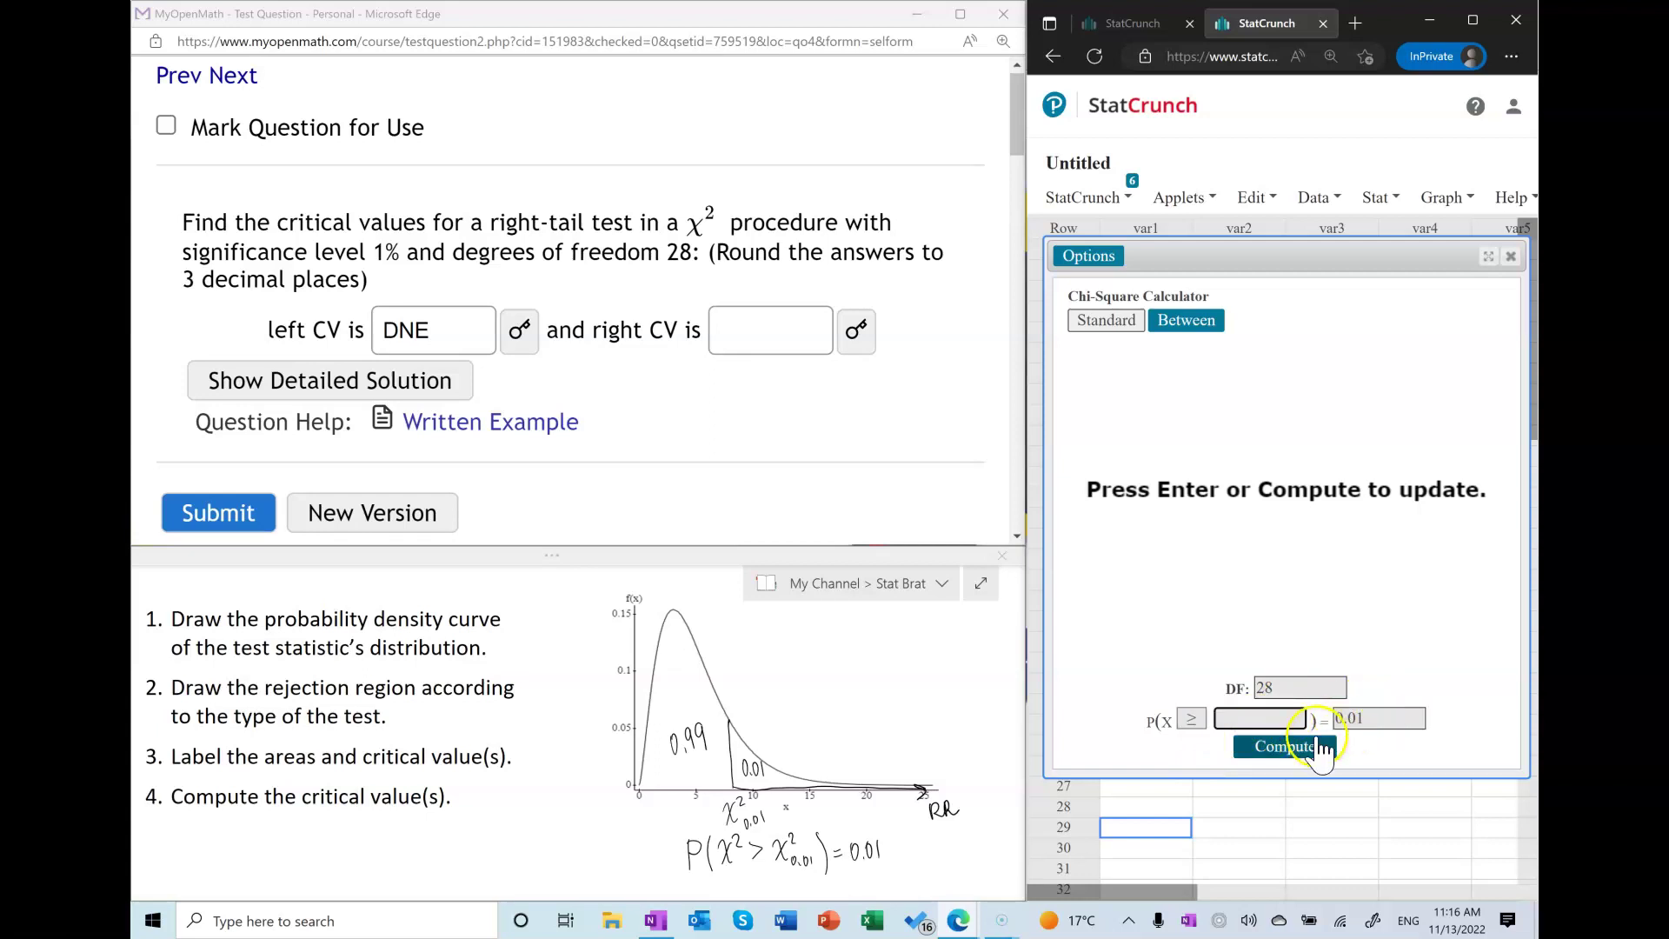
{"action": "left_click", "coordinate": [1295, 748]}
Copy the computed value to three decimals, 48.278, into the right CV answer and submit the question
{"action": "left_click_drag", "start_coordinate": [1263, 719], "coordinate": [1117, 714]}
{"action": "key", "text": "ctrl+c"}
{"action": "left_click", "coordinate": [785, 335]}
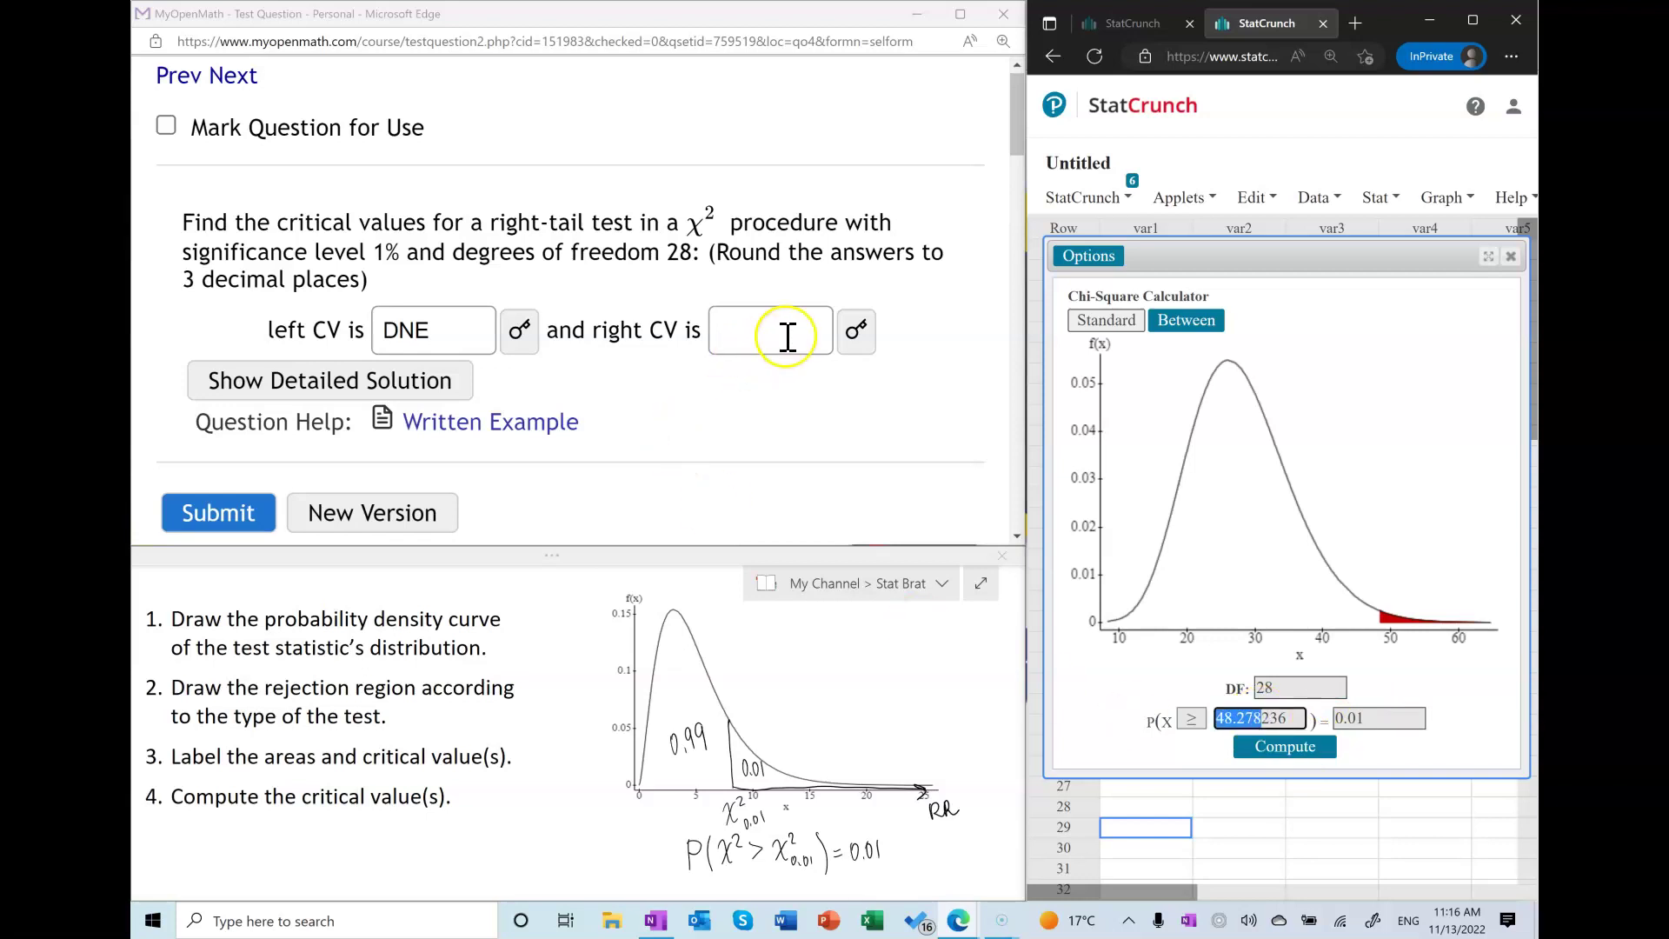
{"action": "key", "text": "ctrl+v"}
{"action": "left_click", "coordinate": [240, 522]}
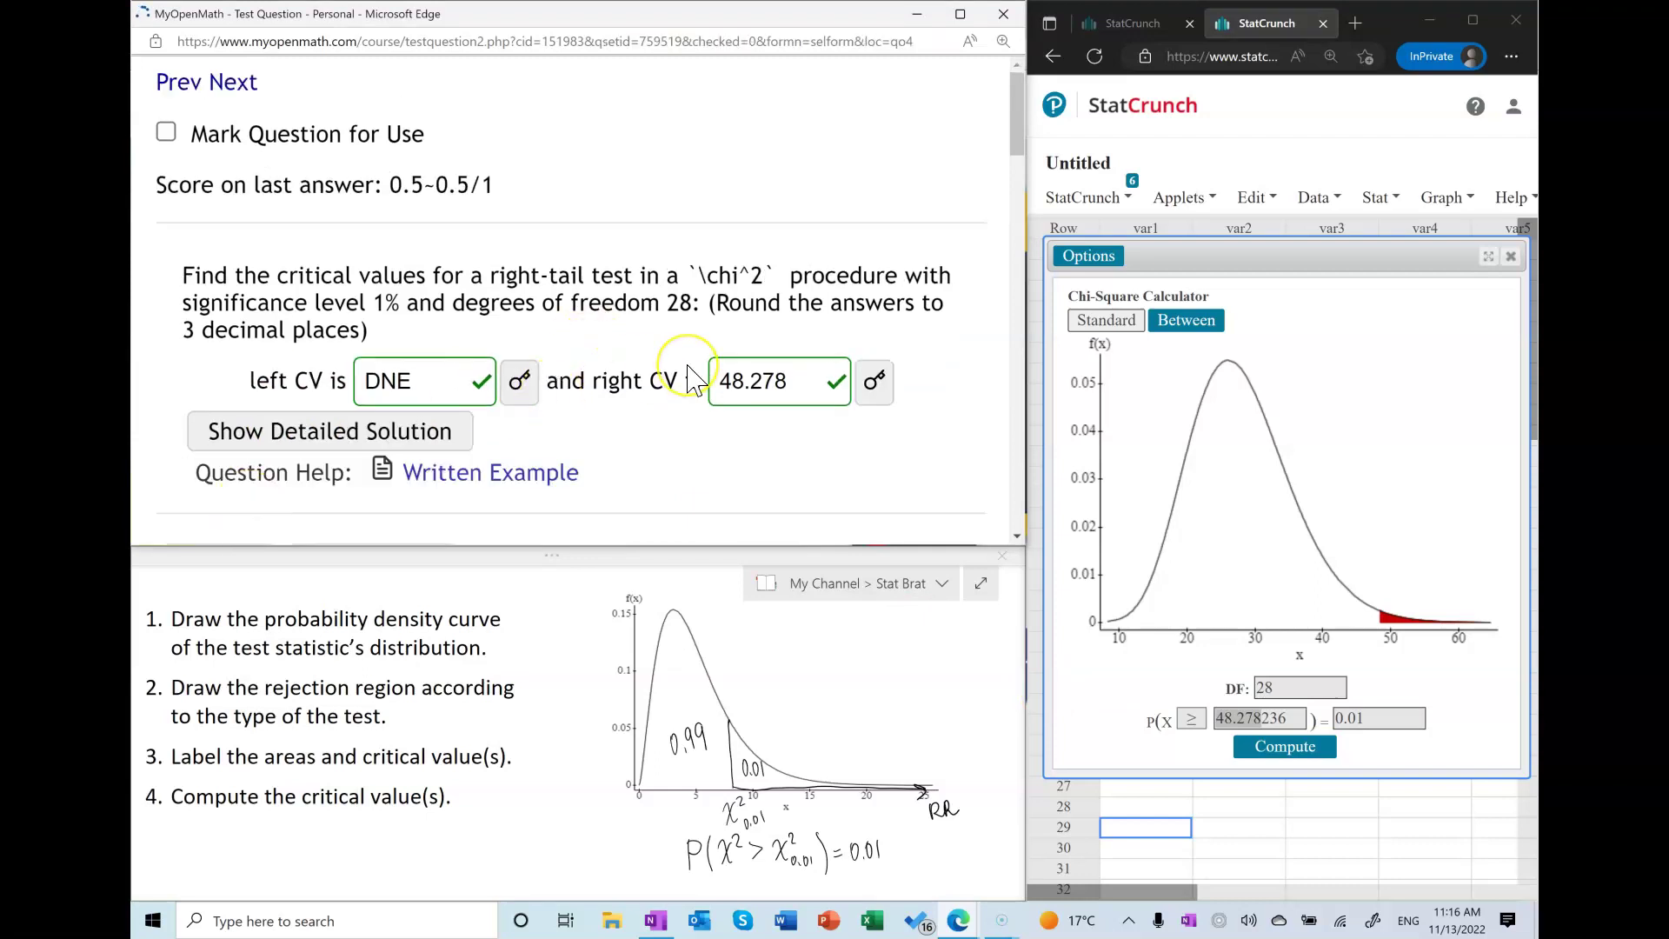
Generate a new version of the critical value question
{"action": "scroll", "coordinate": [691, 378], "scroll_direction": "down", "scroll_amount": 1}
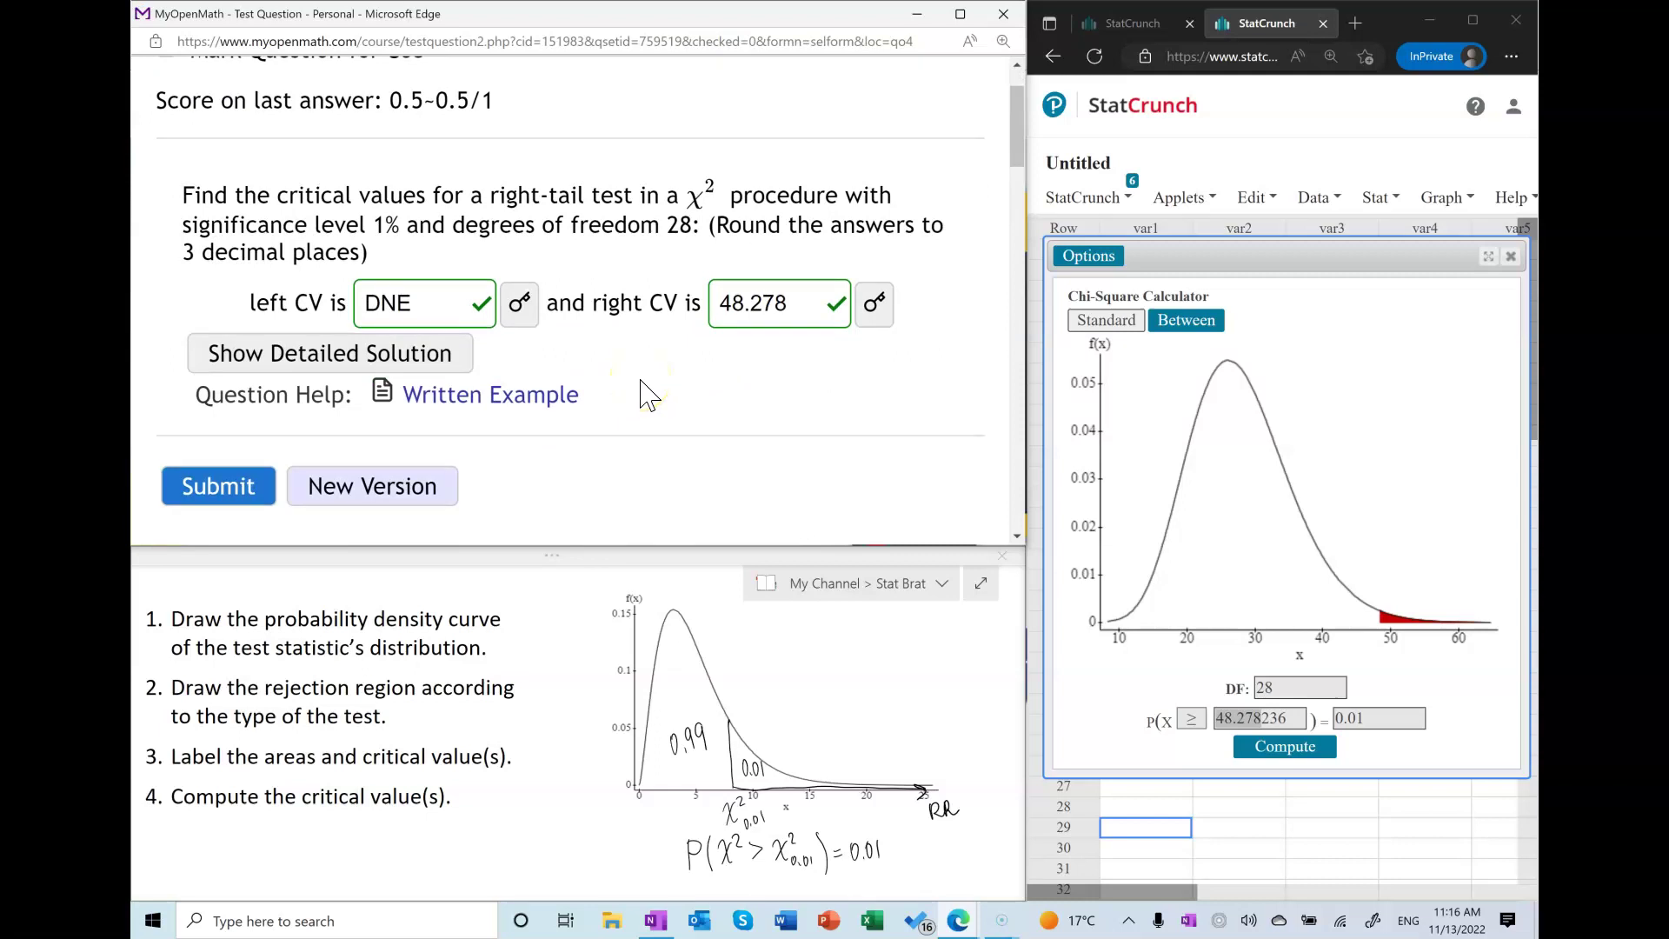
{"action": "left_click", "coordinate": [379, 490]}
{"action": "left_click", "coordinate": [374, 514]}
{"action": "left_click", "coordinate": [541, 313]}
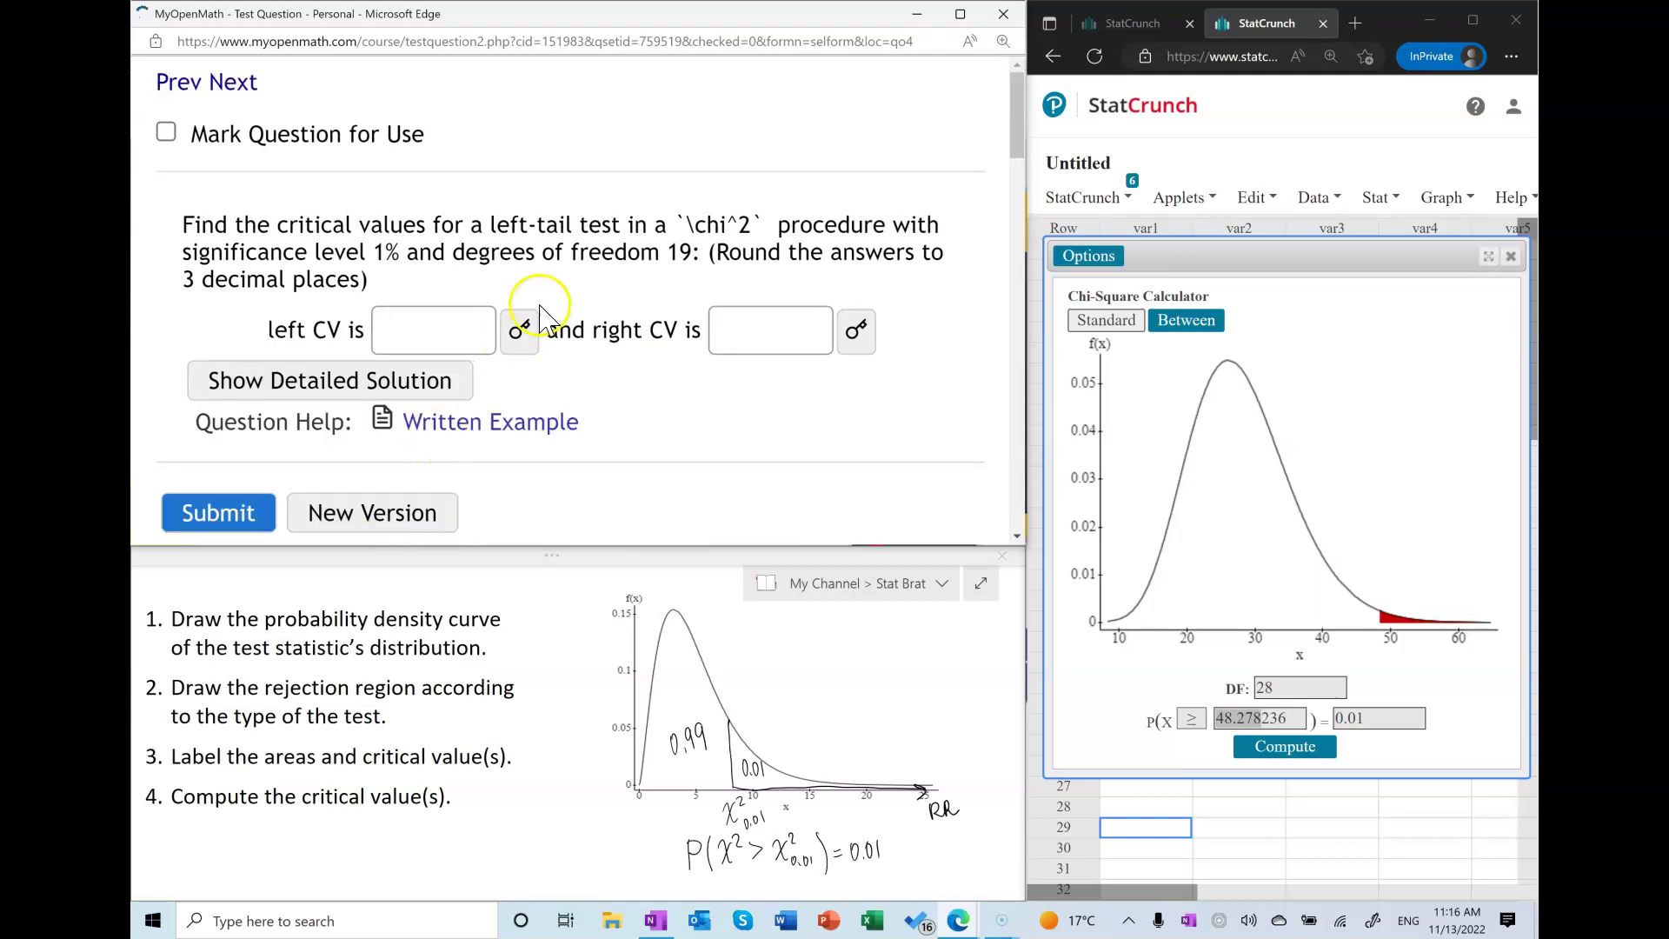
Remove all the handwritten annotations from the density curve in the notes by undoing them
{"action": "left_click", "coordinate": [522, 854]}
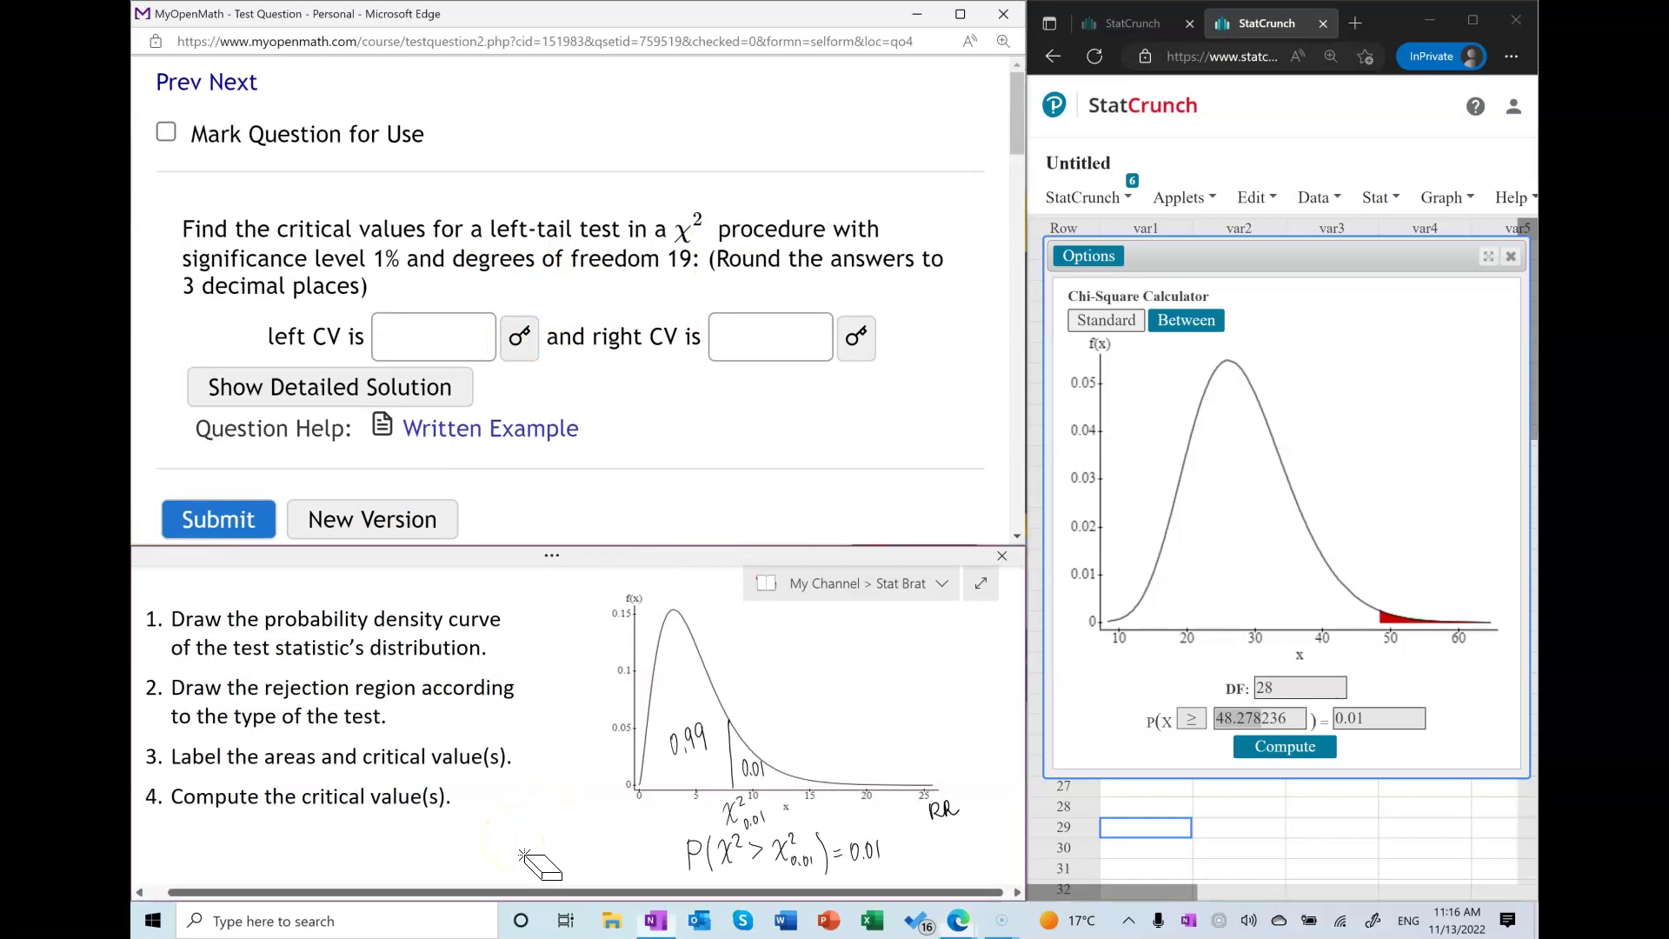
{"action": "key", "text": "ctrl+z"}
{"action": "key", "text": "ctrl+z"}
{"action": "key", "text": "ctrl+z"}
{"action": "key", "text": "ctrl+z"}
{"action": "key", "text": "ctrl+z"}
{"action": "key", "text": "ctrl+z"}
{"action": "key", "text": "ctrl+z"}
{"action": "key", "text": "ctrl+z"}
{"action": "key", "text": "ctrl+z"}
{"action": "key", "text": "ctrl+z"}
{"action": "key", "text": "ctrl+z"}
{"action": "key", "text": "ctrl+z"}
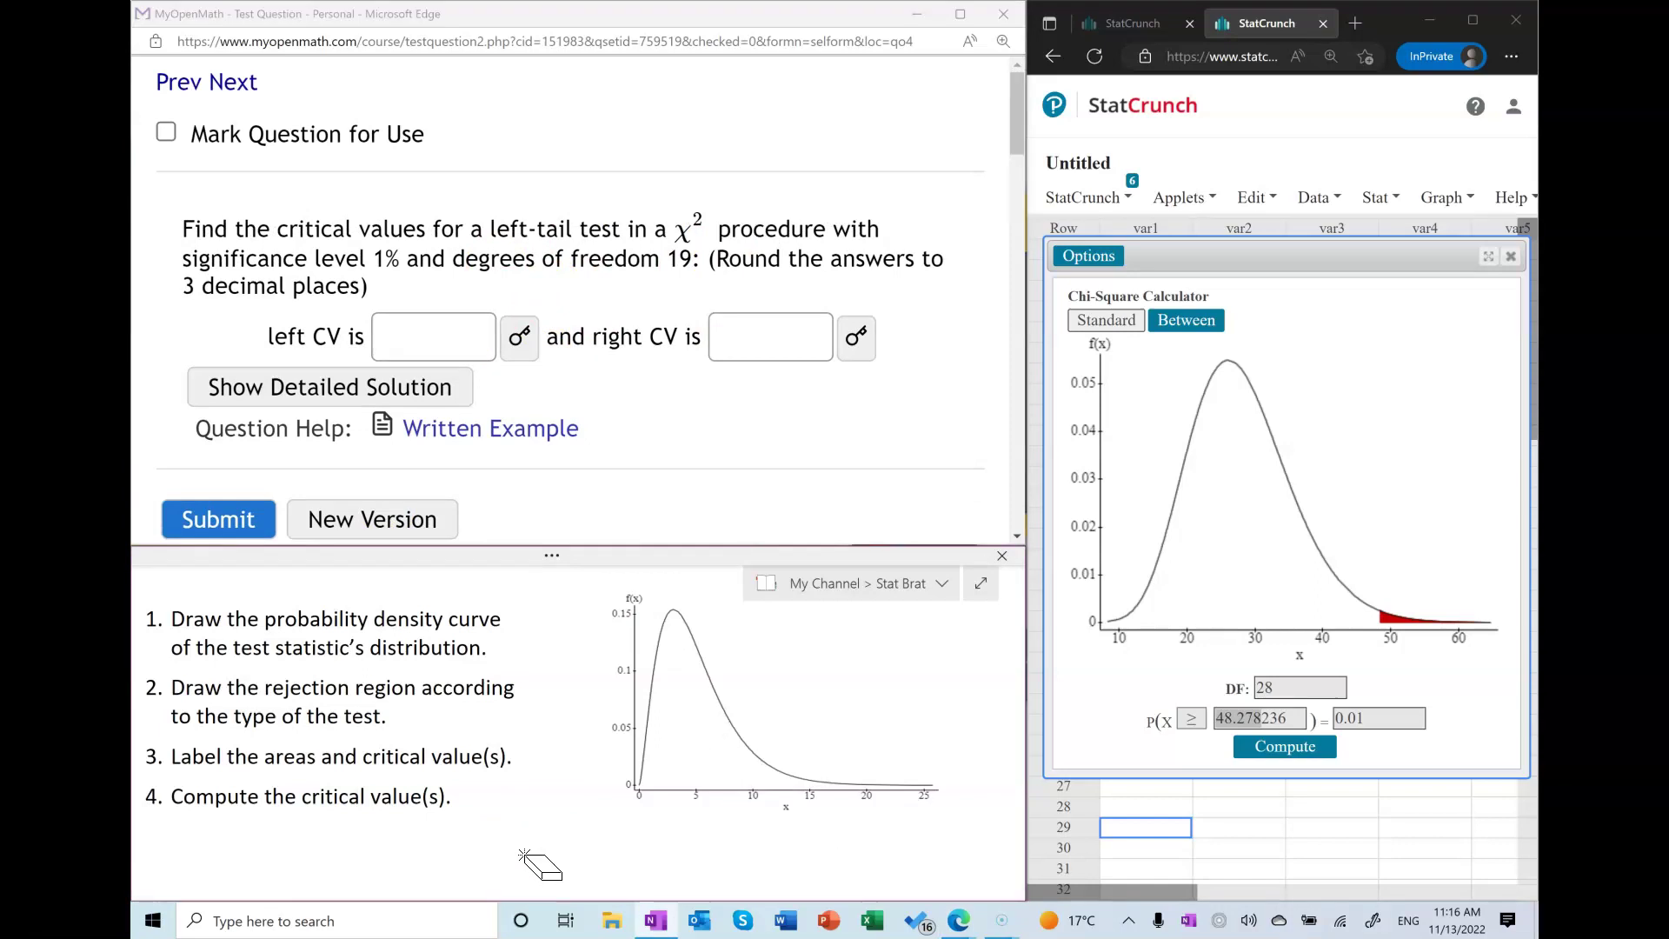
{"action": "key", "text": "ctrl+y"}
{"action": "key", "text": "ctrl+z"}
Draw the left-tail rejection region marked RR on the curve, labelling the areas 0.01 and 0.99 and the critical value χ²0.99
{"action": "mouse_move", "coordinate": [656, 669]}
{"action": "left_mouse_down"}
{"action": "mouse_move", "coordinate": [662, 789]}
{"action": "mouse_move", "coordinate": [598, 791]}
{"action": "mouse_move", "coordinate": [635, 812]}
{"action": "left_mouse_up"}
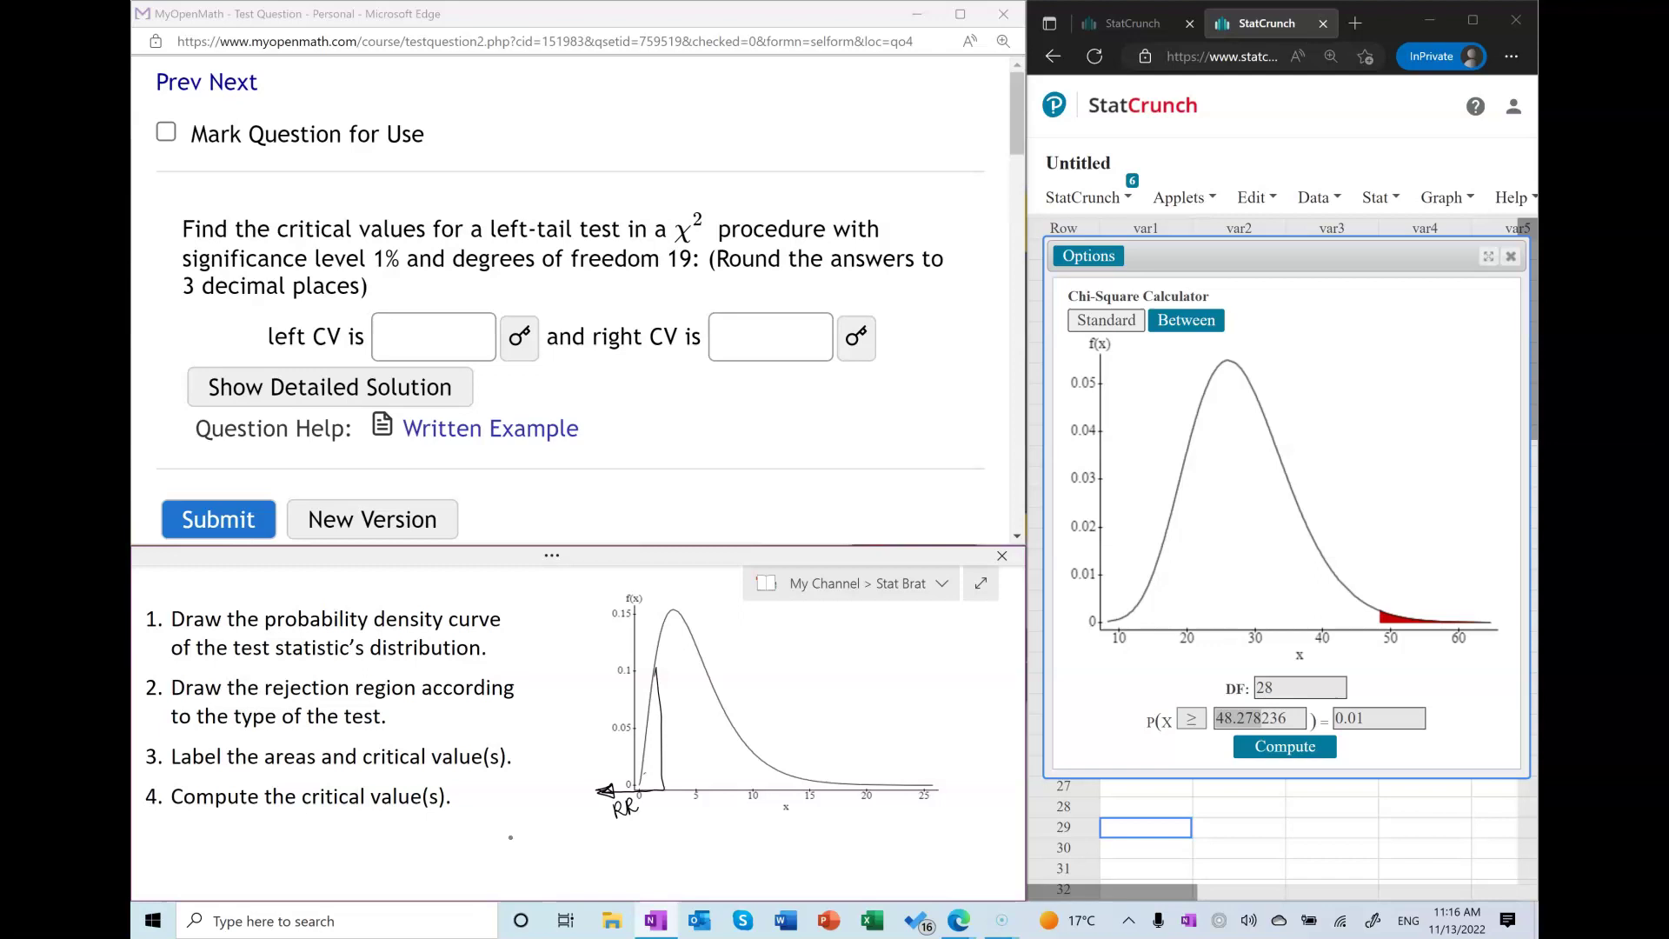
{"action": "left_click_drag", "start_coordinate": [651, 765], "coordinate": [649, 769]}
{"action": "left_click_drag", "start_coordinate": [655, 761], "coordinate": [719, 765]}
{"action": "left_click", "coordinate": [700, 768]}
{"action": "mouse_move", "coordinate": [657, 802]}
{"action": "left_mouse_down"}
{"action": "mouse_move", "coordinate": [661, 821]}
{"action": "mouse_move", "coordinate": [677, 815]}
{"action": "left_mouse_up"}
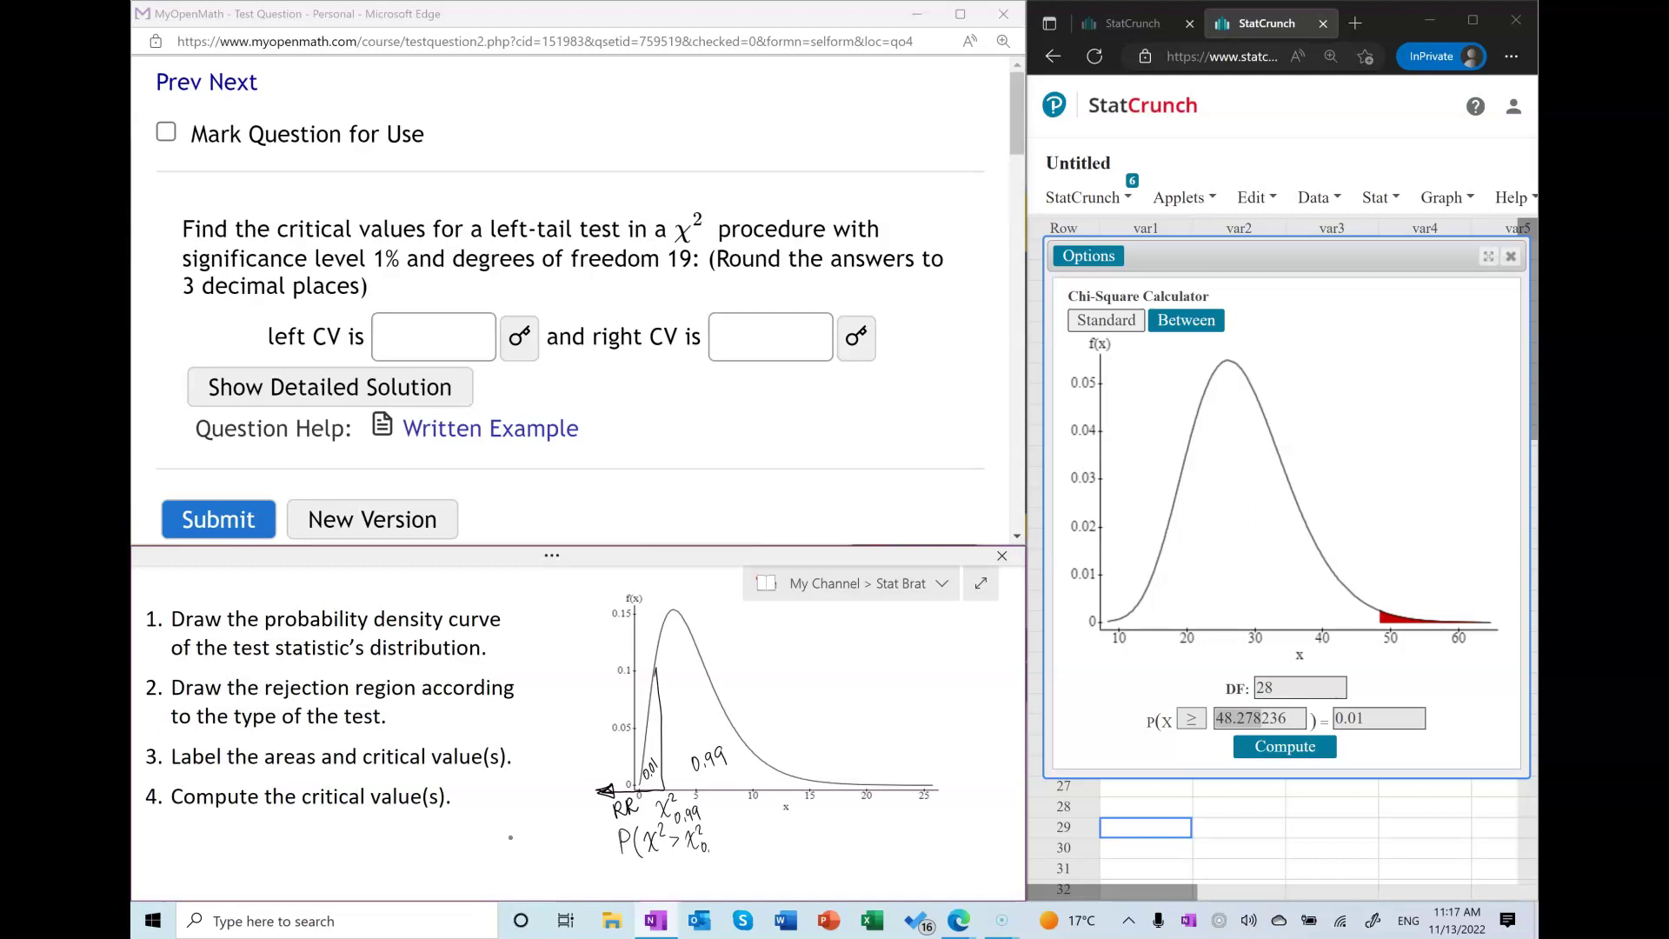
Handwrite the statements P(χ² > χ²0.99) = 0.99 and P(χ² < χ²0.99) = 0.01 below the curve
{"action": "mouse_move", "coordinate": [730, 831]}
{"action": "left_mouse_down"}
{"action": "mouse_move", "coordinate": [732, 863]}
{"action": "mouse_move", "coordinate": [775, 851]}
{"action": "left_mouse_up"}
{"action": "mouse_move", "coordinate": [622, 885]}
{"action": "left_mouse_down"}
{"action": "mouse_move", "coordinate": [632, 869]}
{"action": "mouse_move", "coordinate": [644, 886]}
{"action": "left_mouse_up"}
{"action": "left_click_drag", "start_coordinate": [652, 867], "coordinate": [653, 883]}
{"action": "left_click_drag", "start_coordinate": [665, 859], "coordinate": [703, 878]}
{"action": "left_click_drag", "start_coordinate": [704, 860], "coordinate": [724, 880]}
{"action": "mouse_move", "coordinate": [733, 869]}
{"action": "left_mouse_down"}
{"action": "mouse_move", "coordinate": [740, 882]}
{"action": "mouse_move", "coordinate": [781, 866]}
{"action": "left_mouse_up"}
{"action": "left_click_drag", "start_coordinate": [795, 860], "coordinate": [794, 878]}
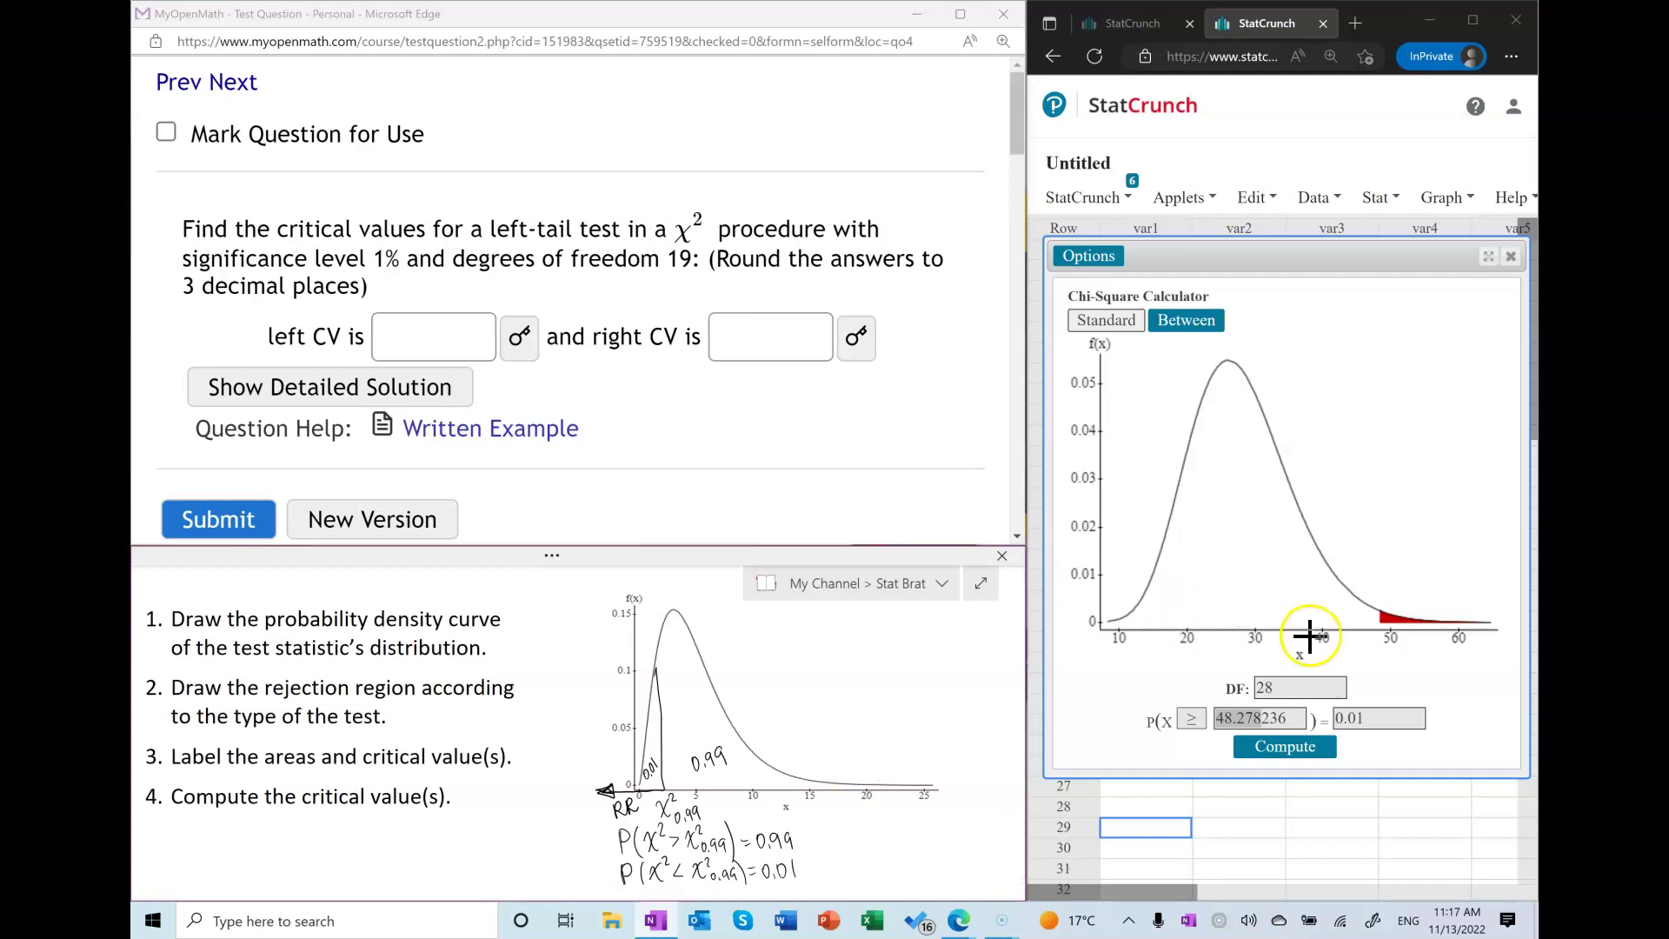
Compute the left-tail critical value in the Chi-Square calculator with 19 degrees of freedom and a ≥ probability of 0.99
{"action": "left_click_drag", "start_coordinate": [1282, 687], "coordinate": [1155, 708]}
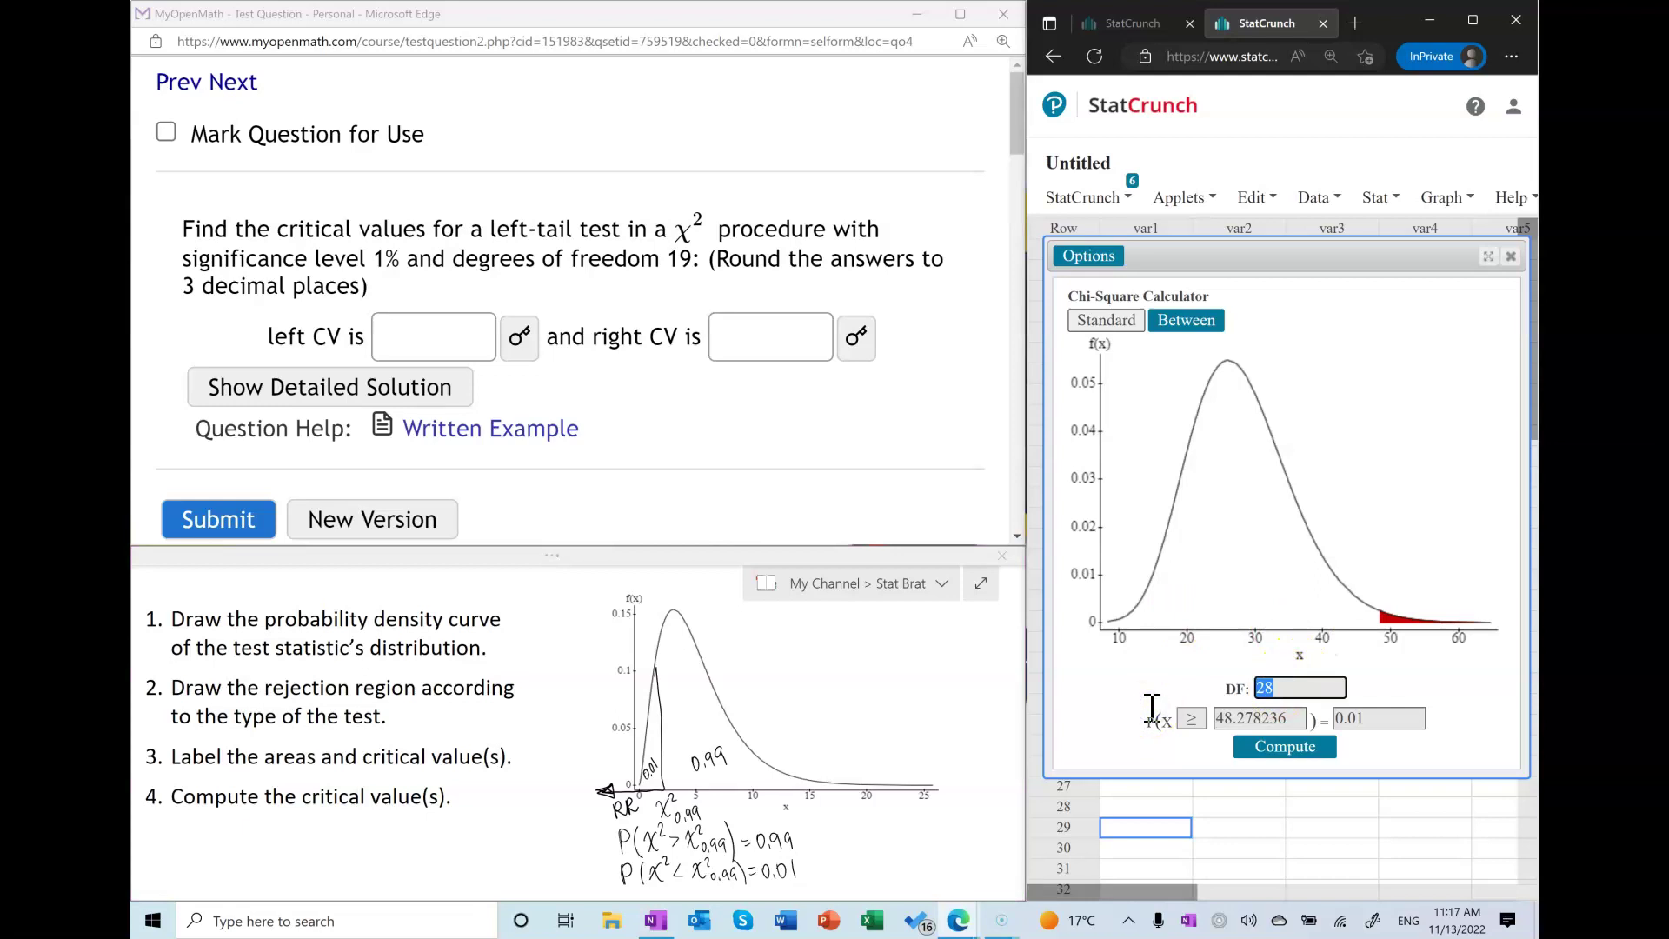
{"action": "type", "text": "19"}
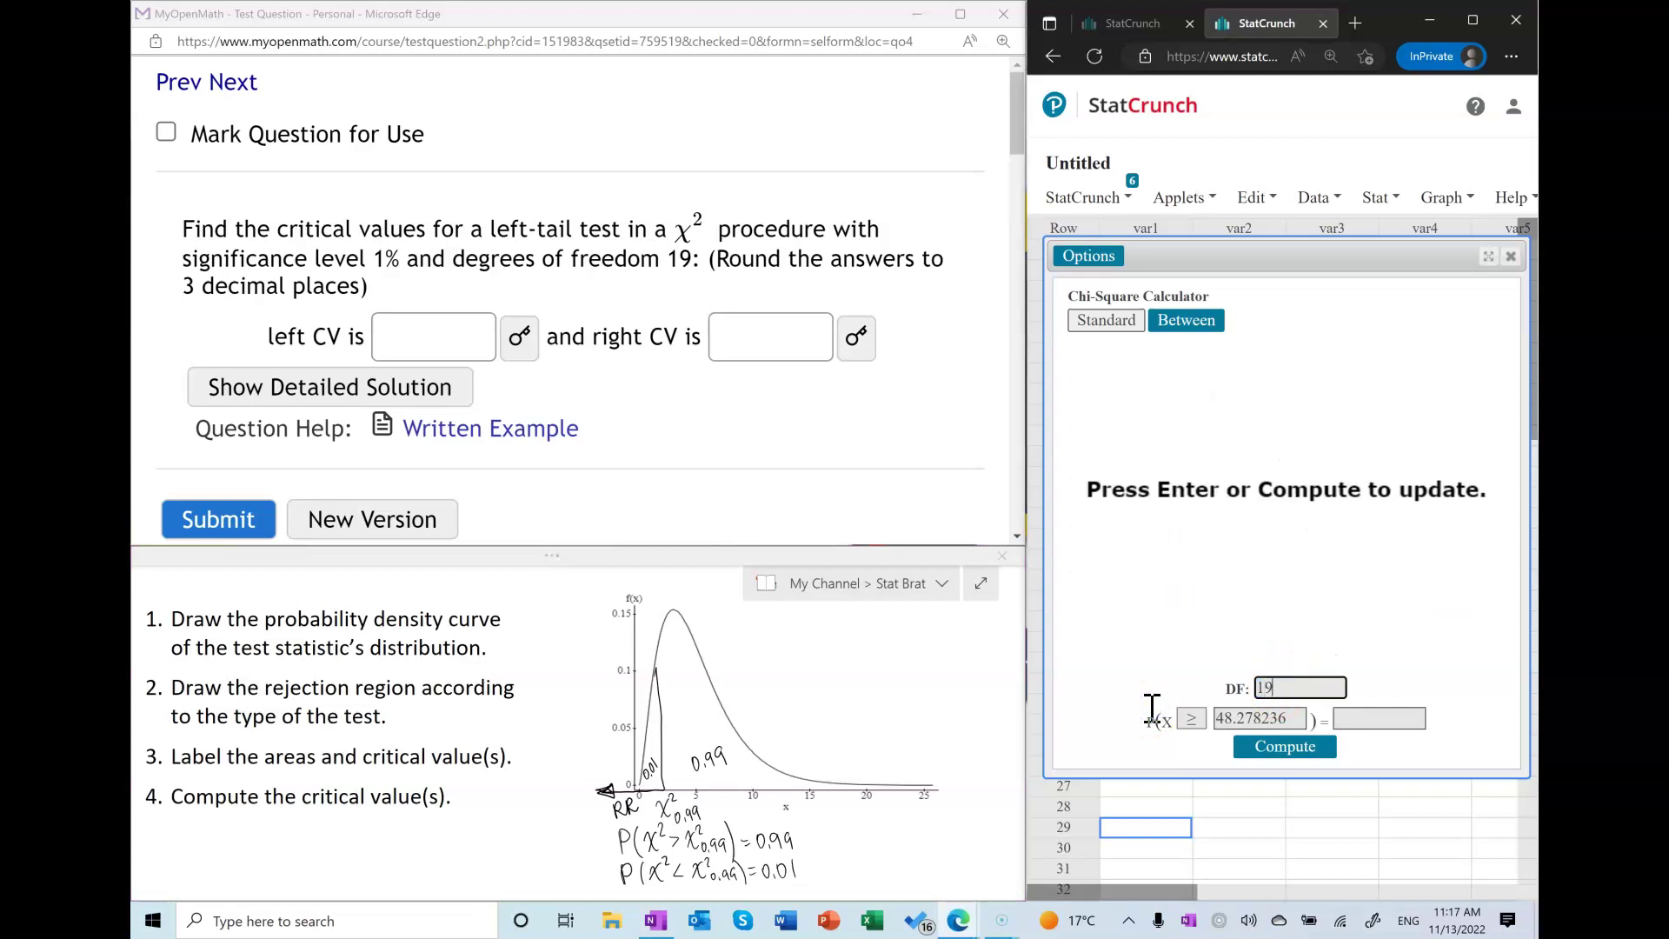
{"action": "double_click", "coordinate": [1268, 720]}
{"action": "key", "text": "BackSpace"}
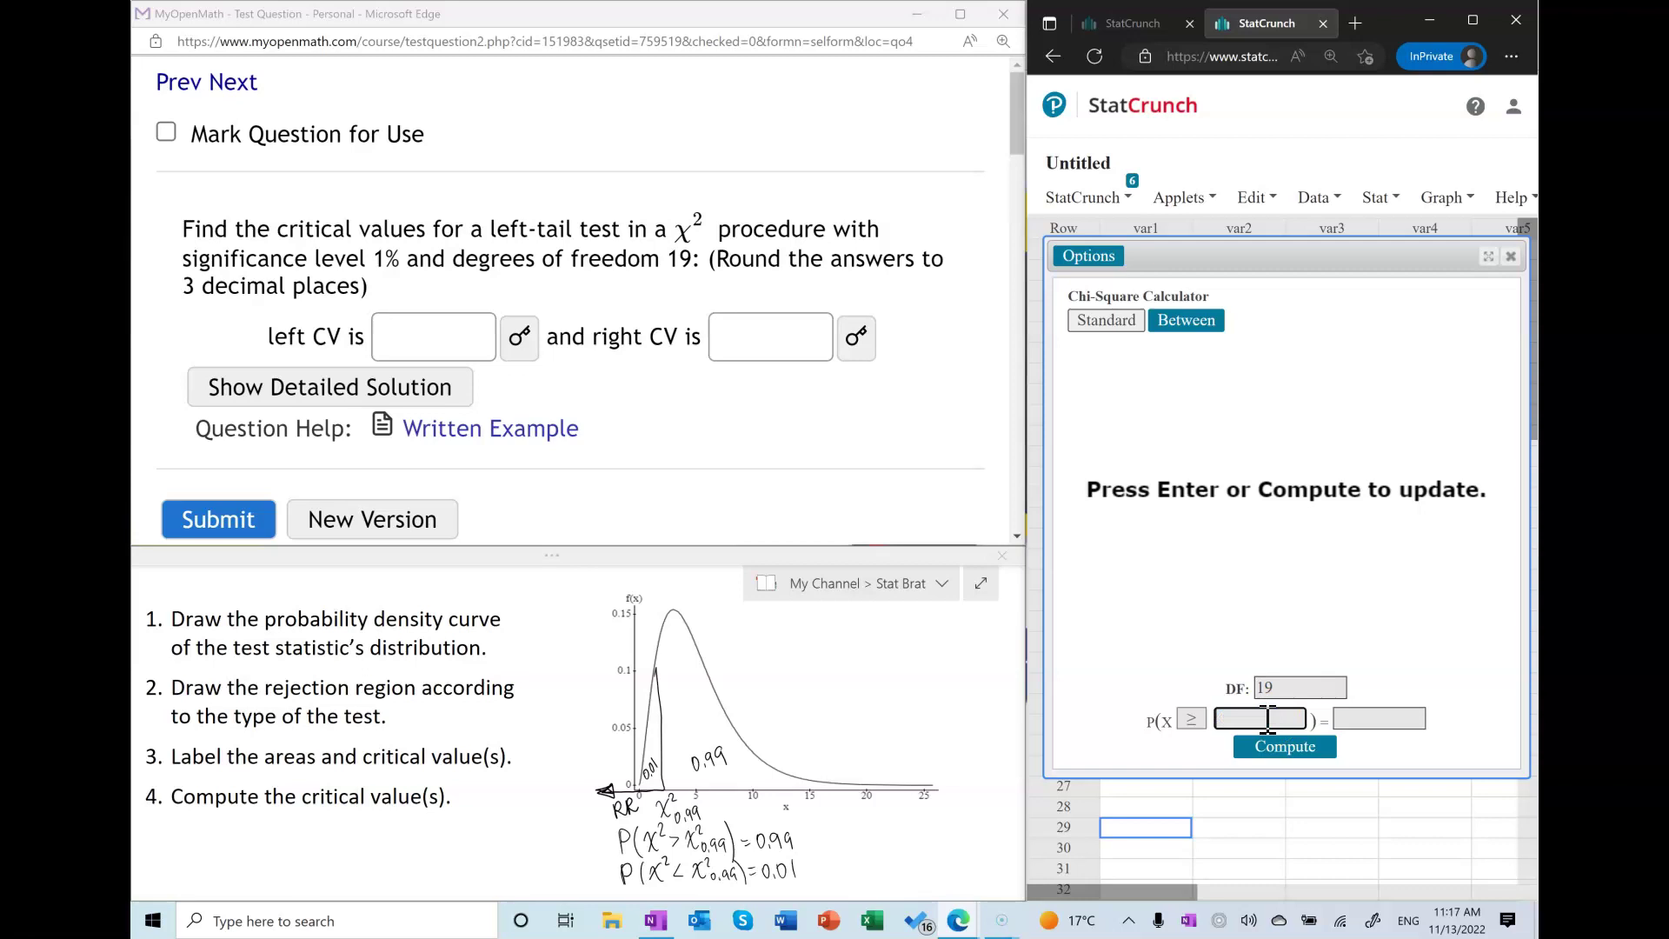
{"action": "type", "text": "0.99"}
{"action": "left_click_drag", "start_coordinate": [1253, 726], "coordinate": [1373, 718]}
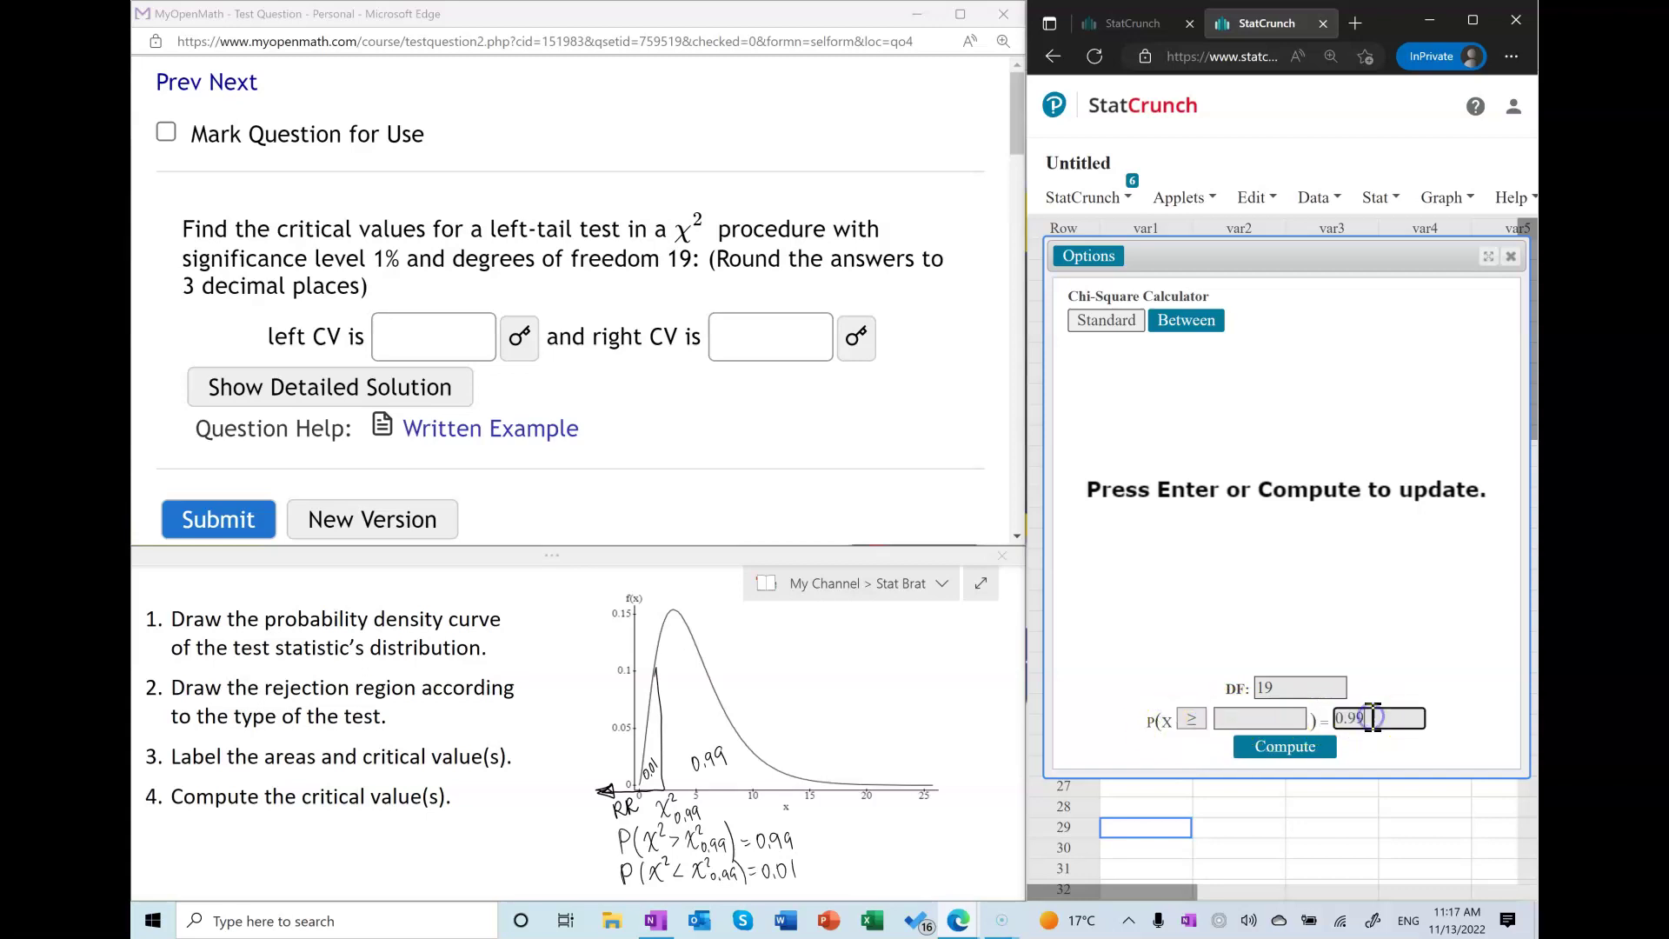
{"action": "left_click", "coordinate": [1285, 746]}
{"action": "left_click", "coordinate": [1252, 718]}
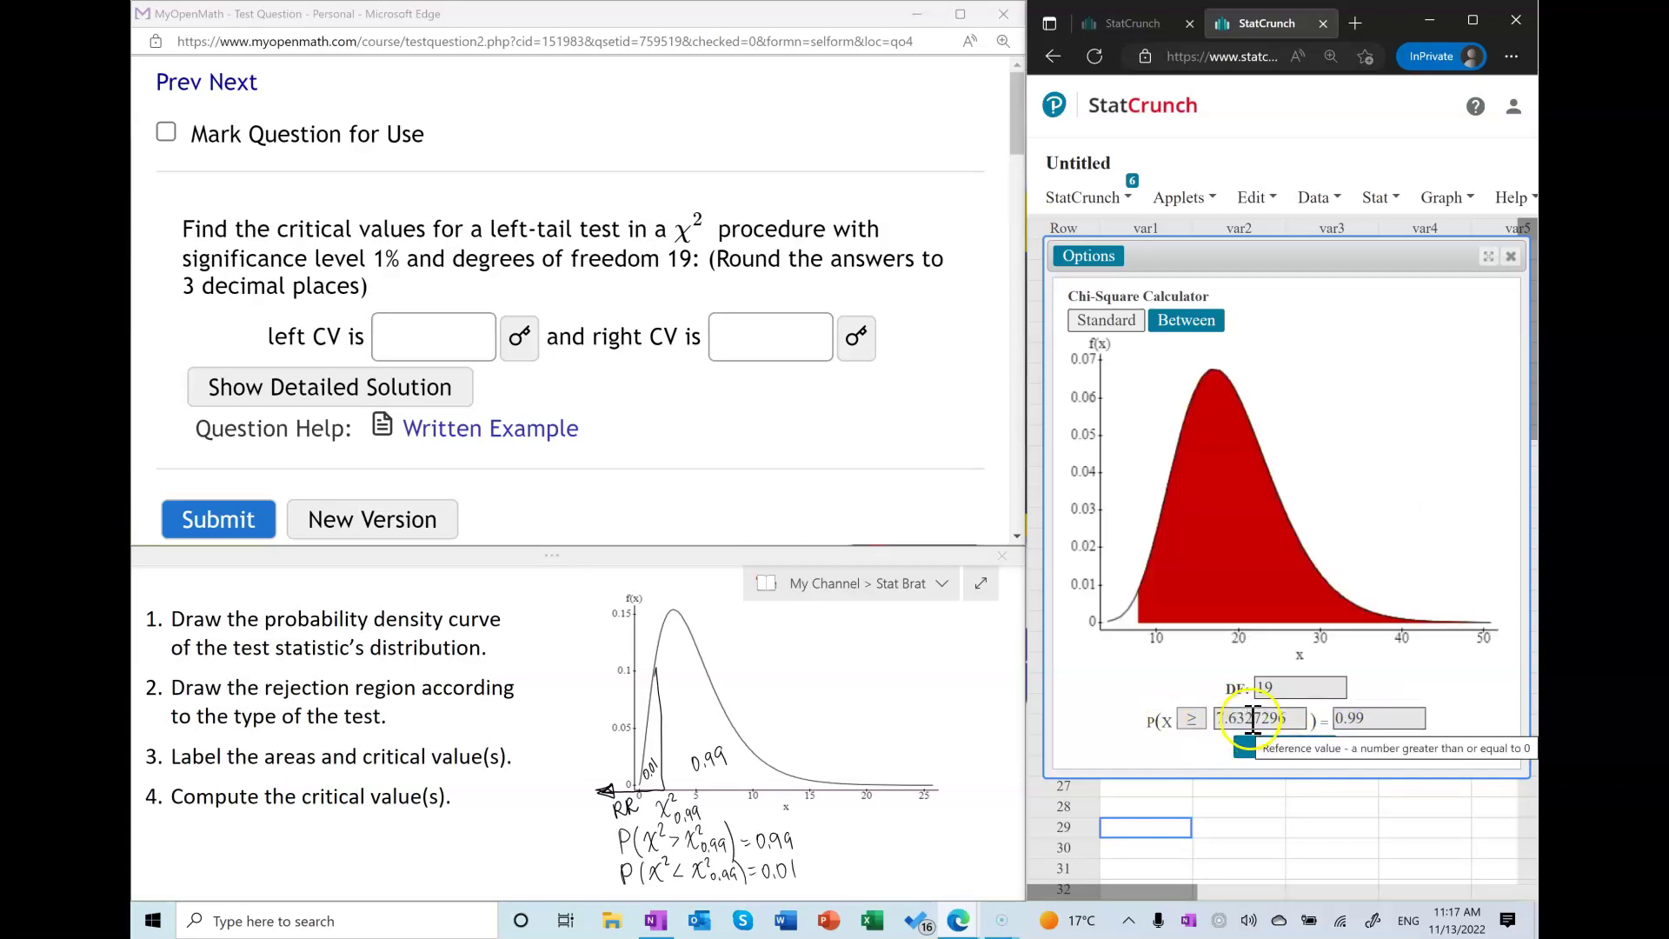
Answer the left-tail question with 7.633, copied from the calculator and rounded, as the left CV and DNE as the right CV
{"action": "left_click_drag", "start_coordinate": [1252, 718], "coordinate": [1161, 719]}
{"action": "key", "text": "ctrl+c"}
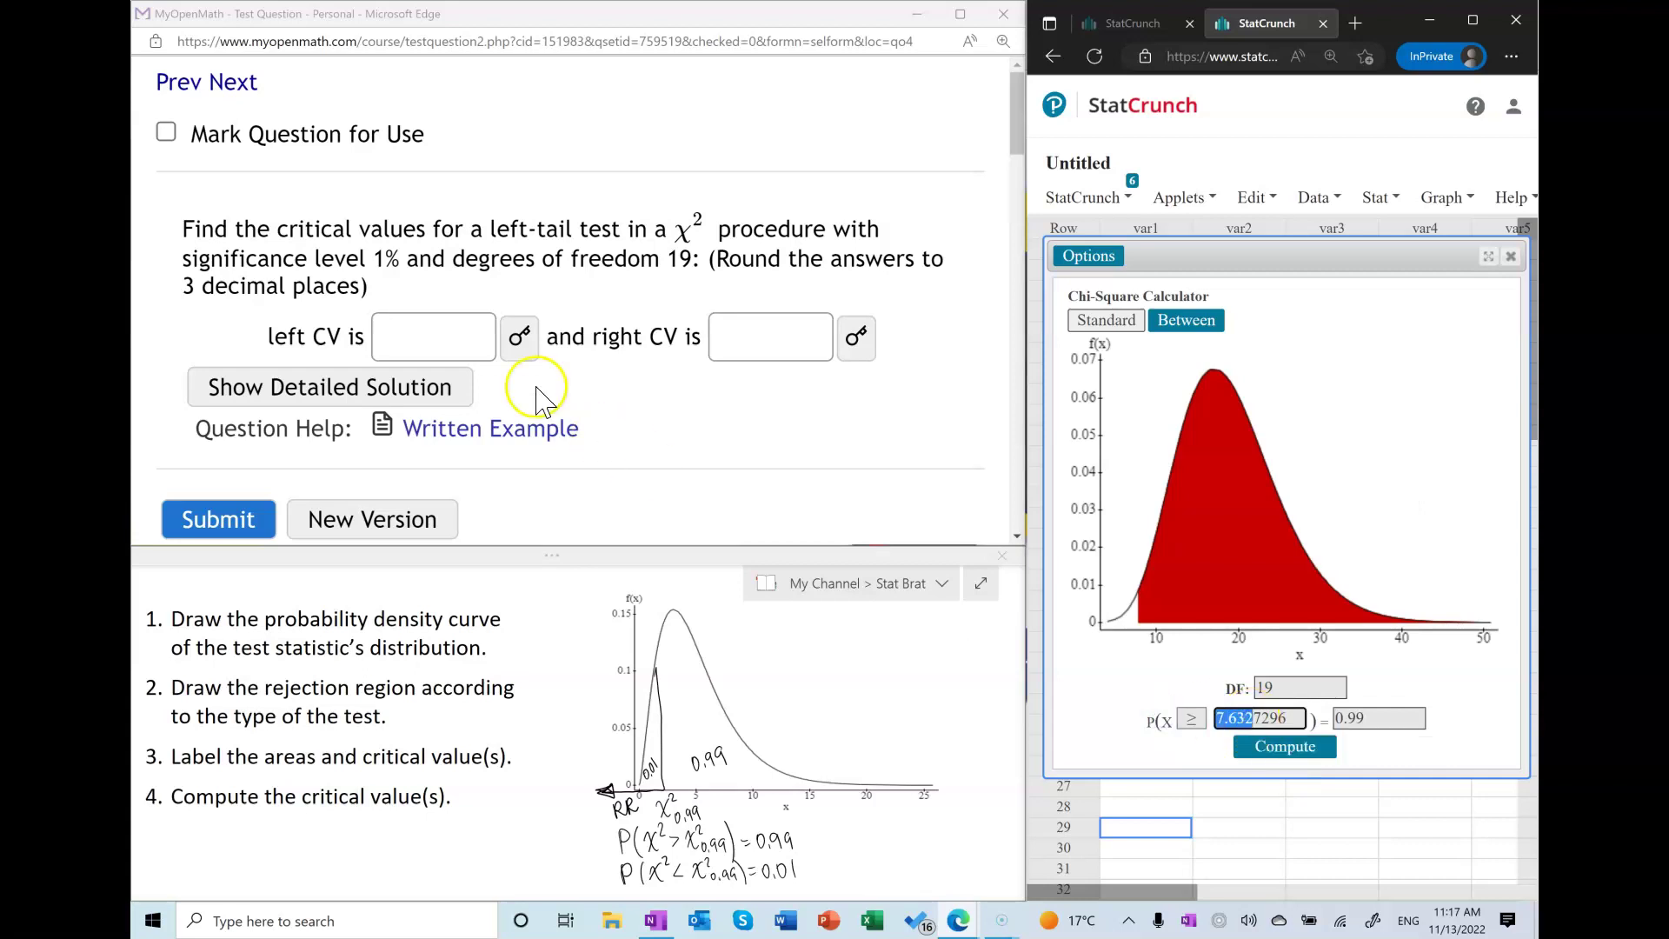
{"action": "left_click", "coordinate": [443, 336]}
{"action": "key", "text": "ctrl+v"}
{"action": "key", "text": "BackSpace"}
{"action": "type", "text": "3"}
{"action": "left_click", "coordinate": [727, 356]}
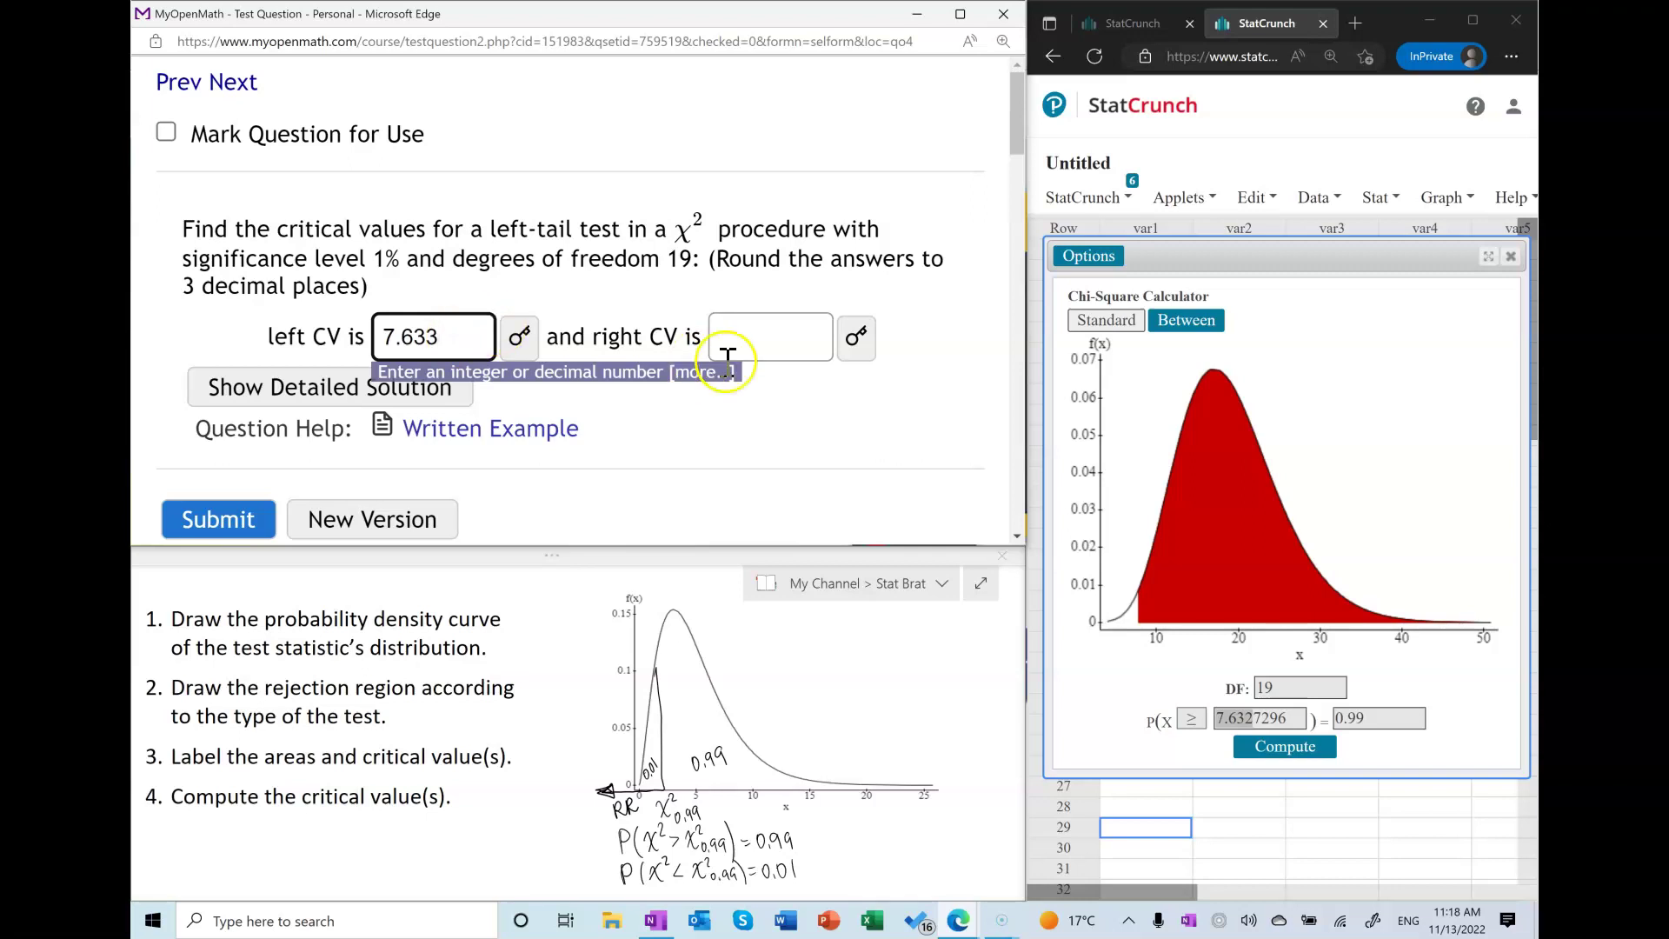
{"action": "left_click", "coordinate": [793, 336]}
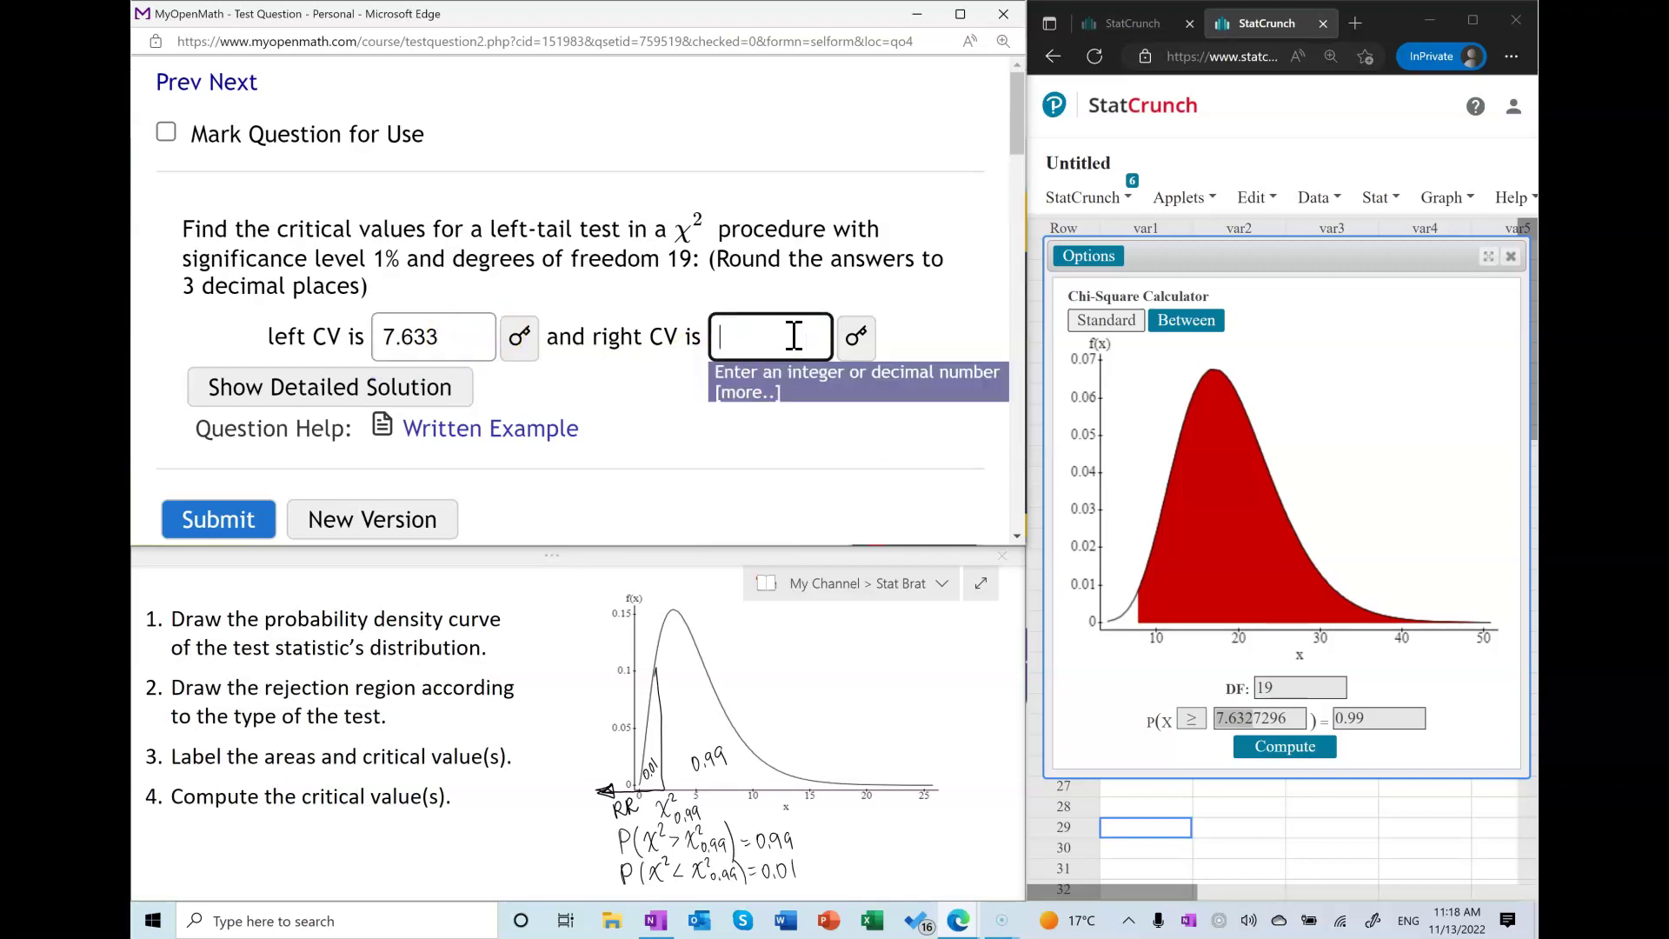
{"action": "type", "text": "DNE"}
Check the left-tail critical value by recomputing it in the Chi-Square calculator with a ≤ probability of 0.01
{"action": "left_click", "coordinate": [1197, 655]}
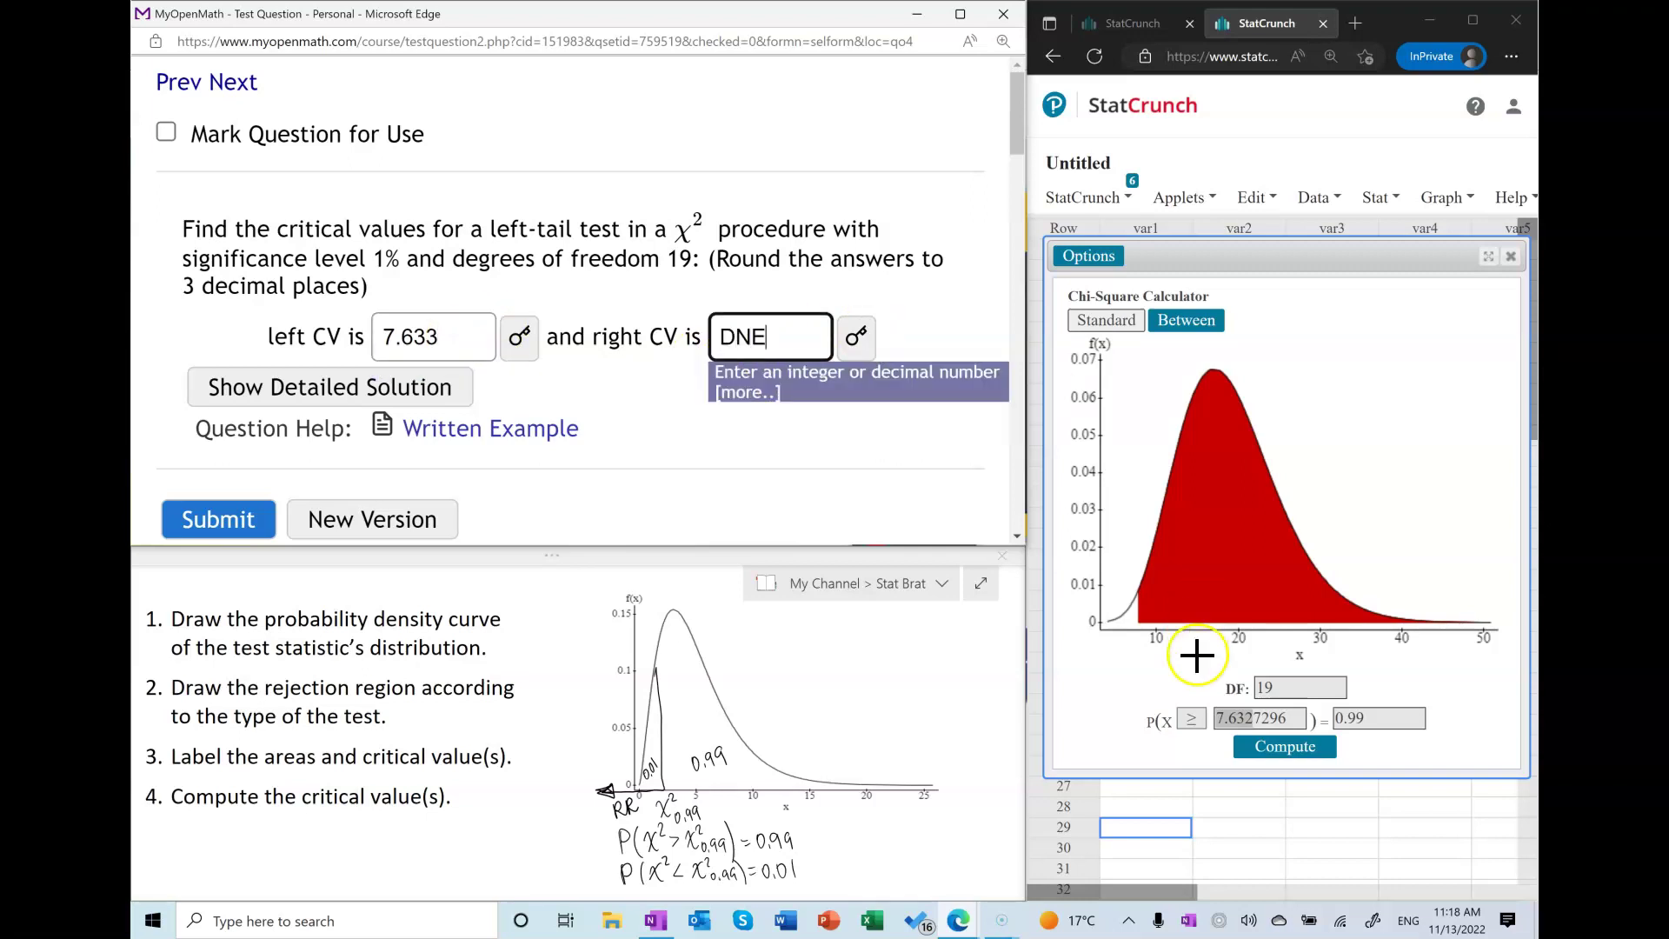
{"action": "left_click_drag", "start_coordinate": [1378, 719], "coordinate": [1310, 719]}
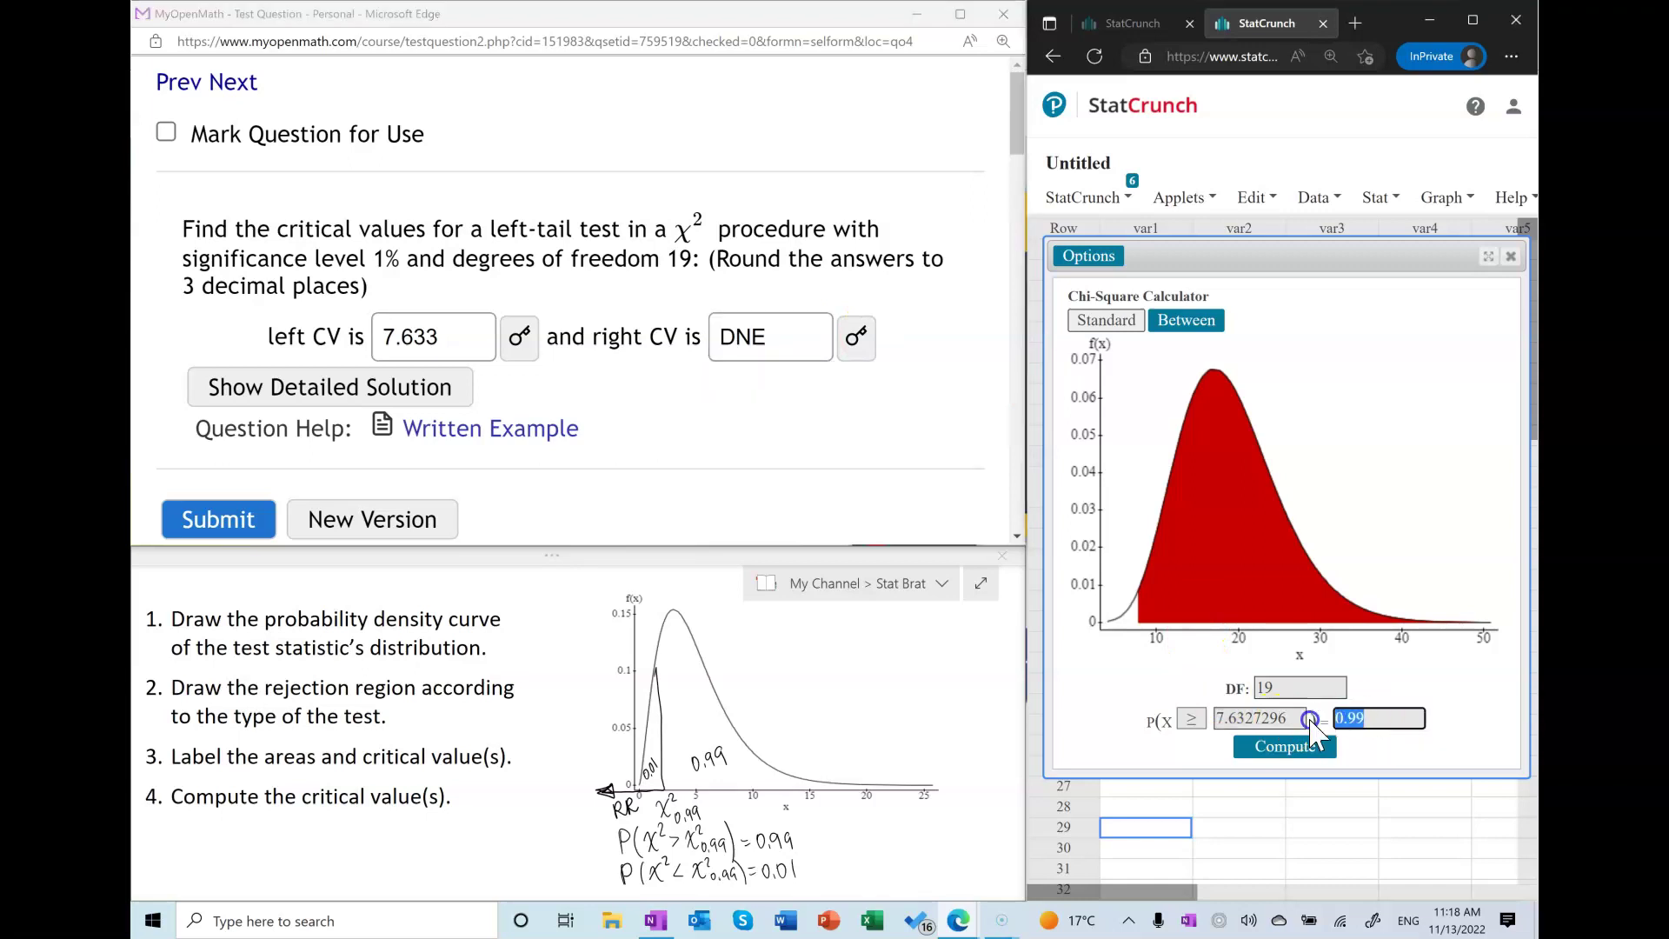
{"action": "type", "text": "0.01"}
{"action": "left_click", "coordinate": [1215, 718]}
{"action": "left_click", "coordinate": [1191, 718]}
{"action": "left_click", "coordinate": [1191, 739]}
{"action": "left_click_drag", "start_coordinate": [1250, 718], "coordinate": [1107, 700]}
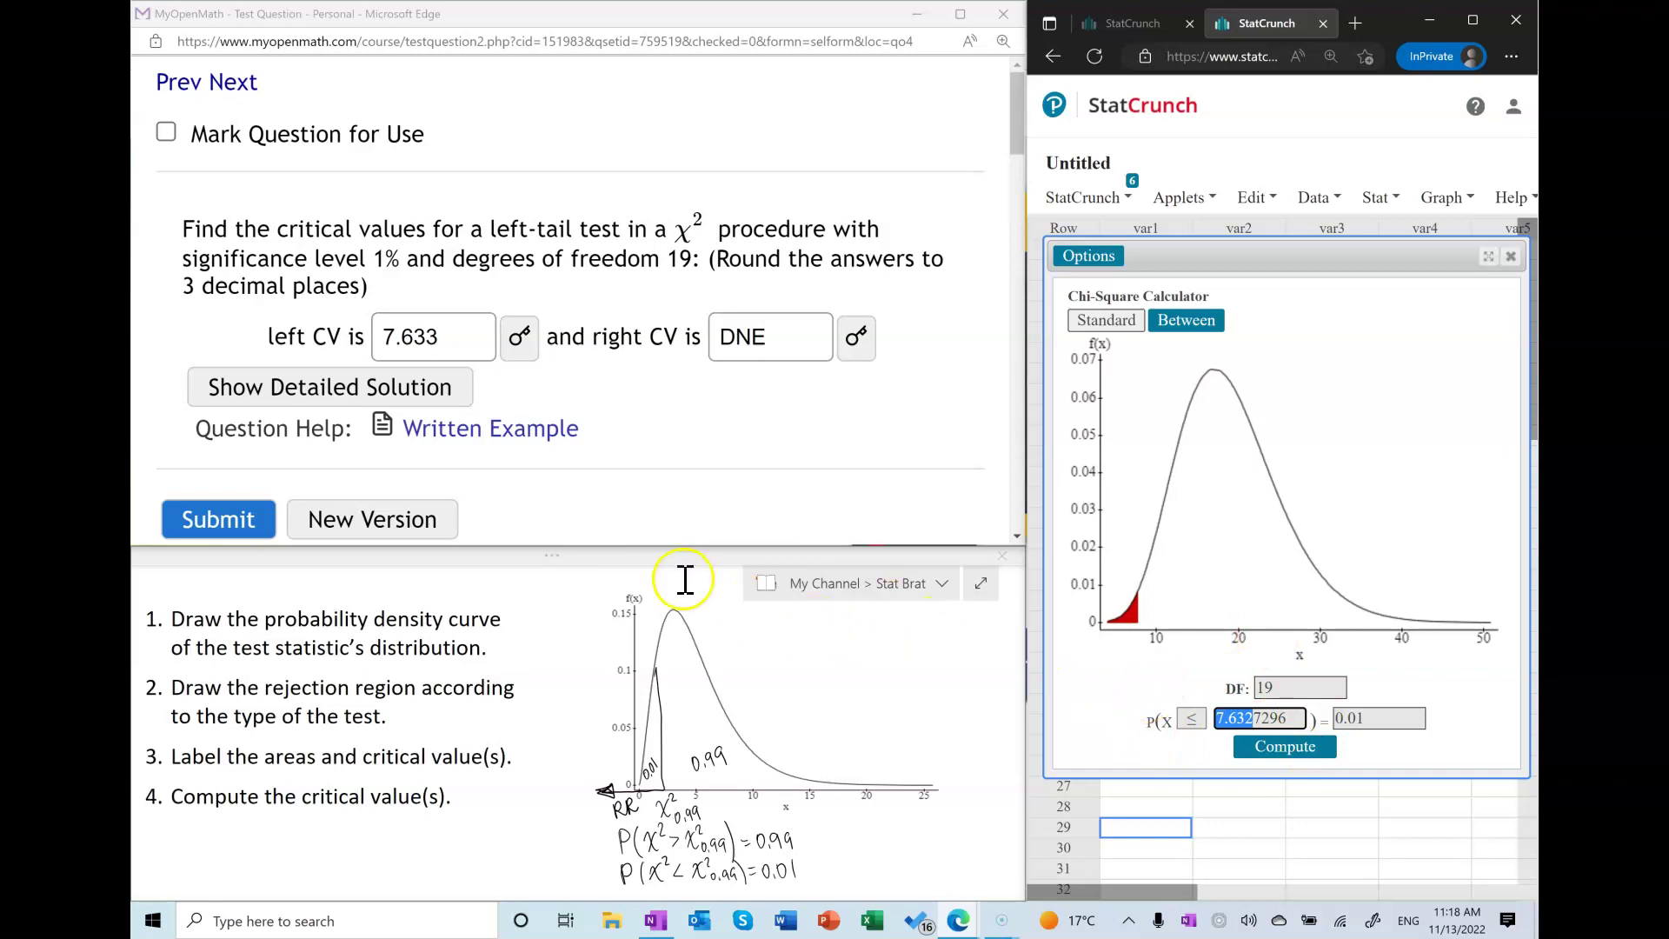
Submit the left-tail answers and generate new versions of the question until a two-tail test comes up
{"action": "scroll", "coordinate": [626, 410], "scroll_direction": "down", "scroll_amount": 1}
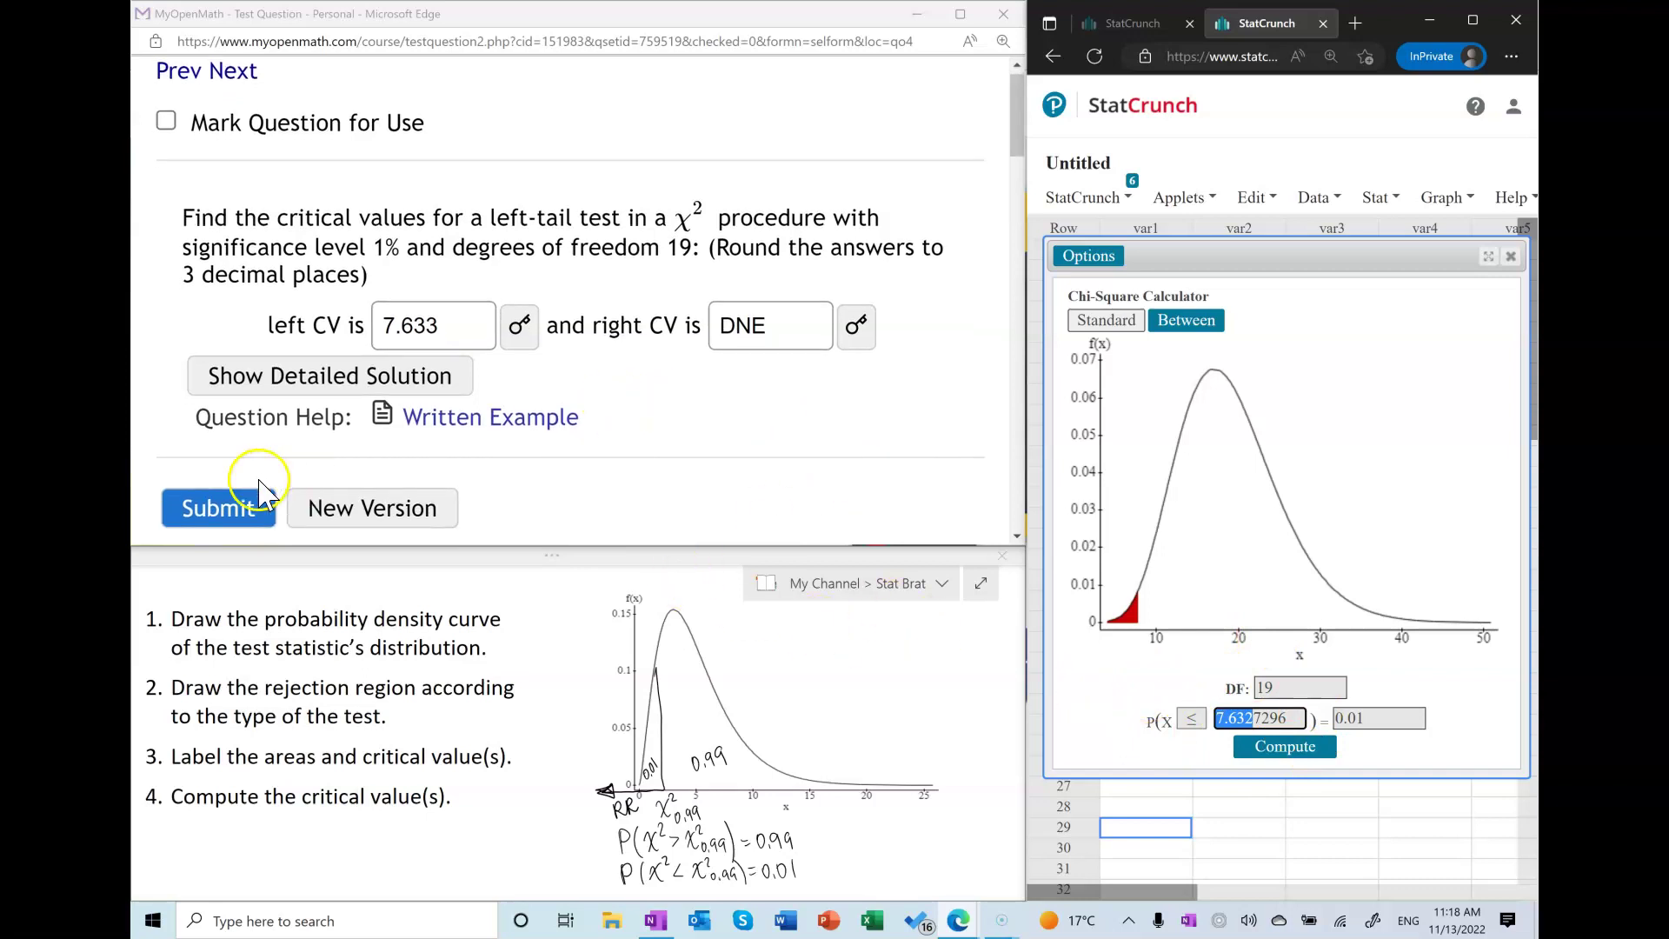
{"action": "left_click", "coordinate": [233, 513]}
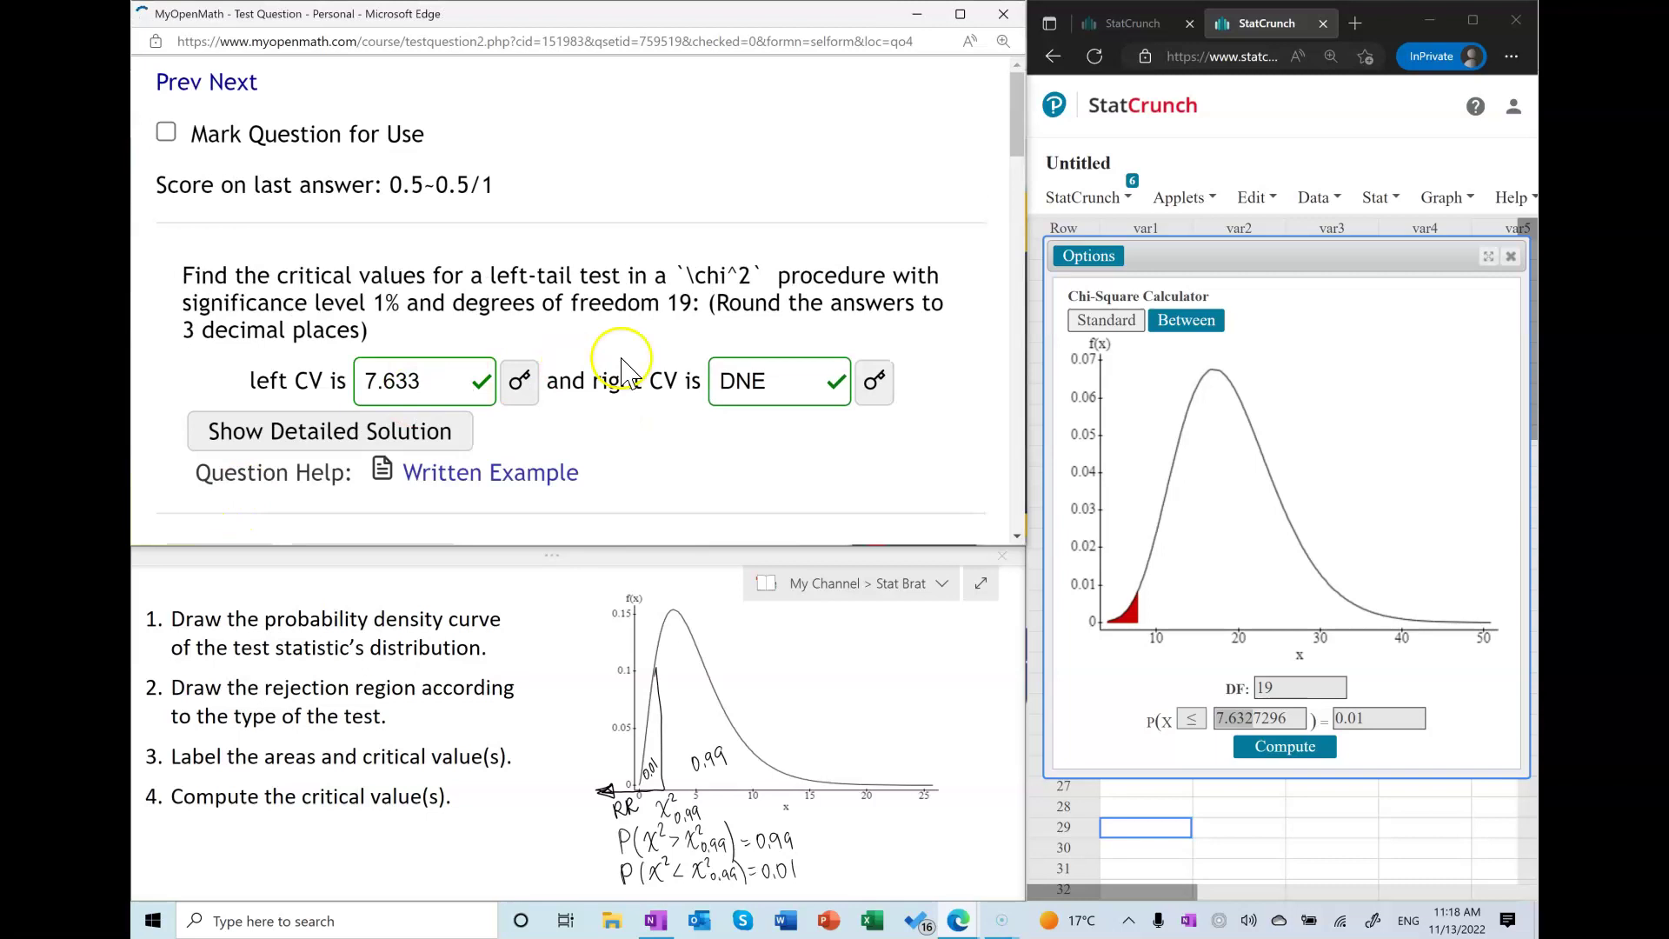
{"action": "scroll", "coordinate": [434, 447], "scroll_direction": "down", "scroll_amount": 1}
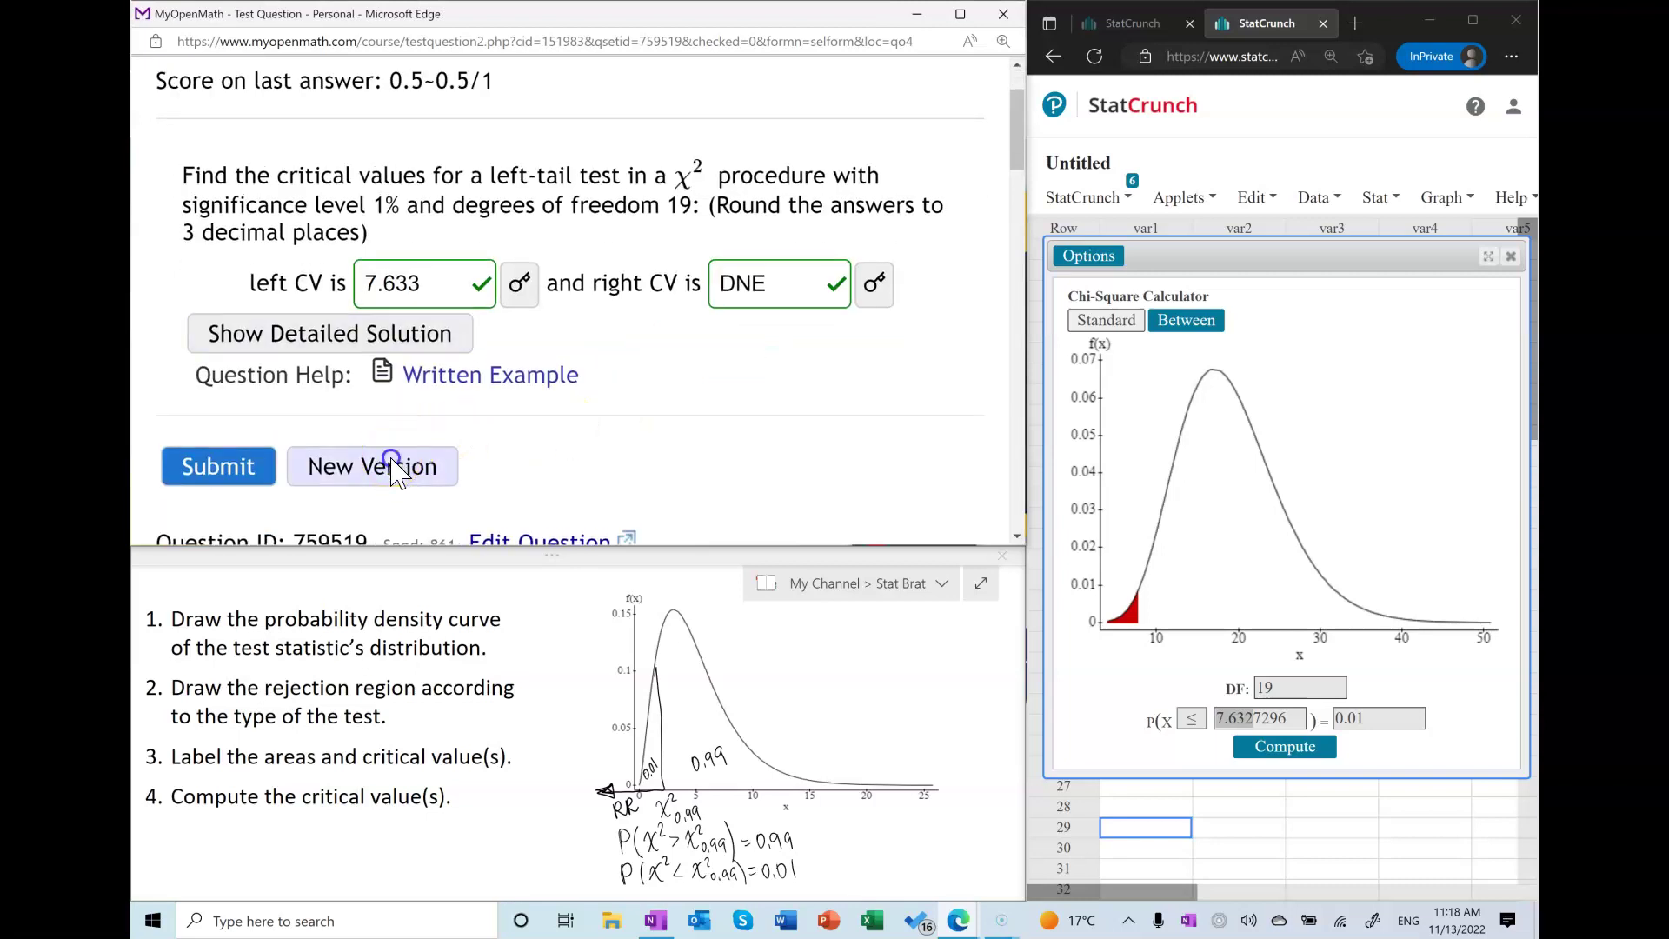
{"action": "left_click", "coordinate": [392, 467]}
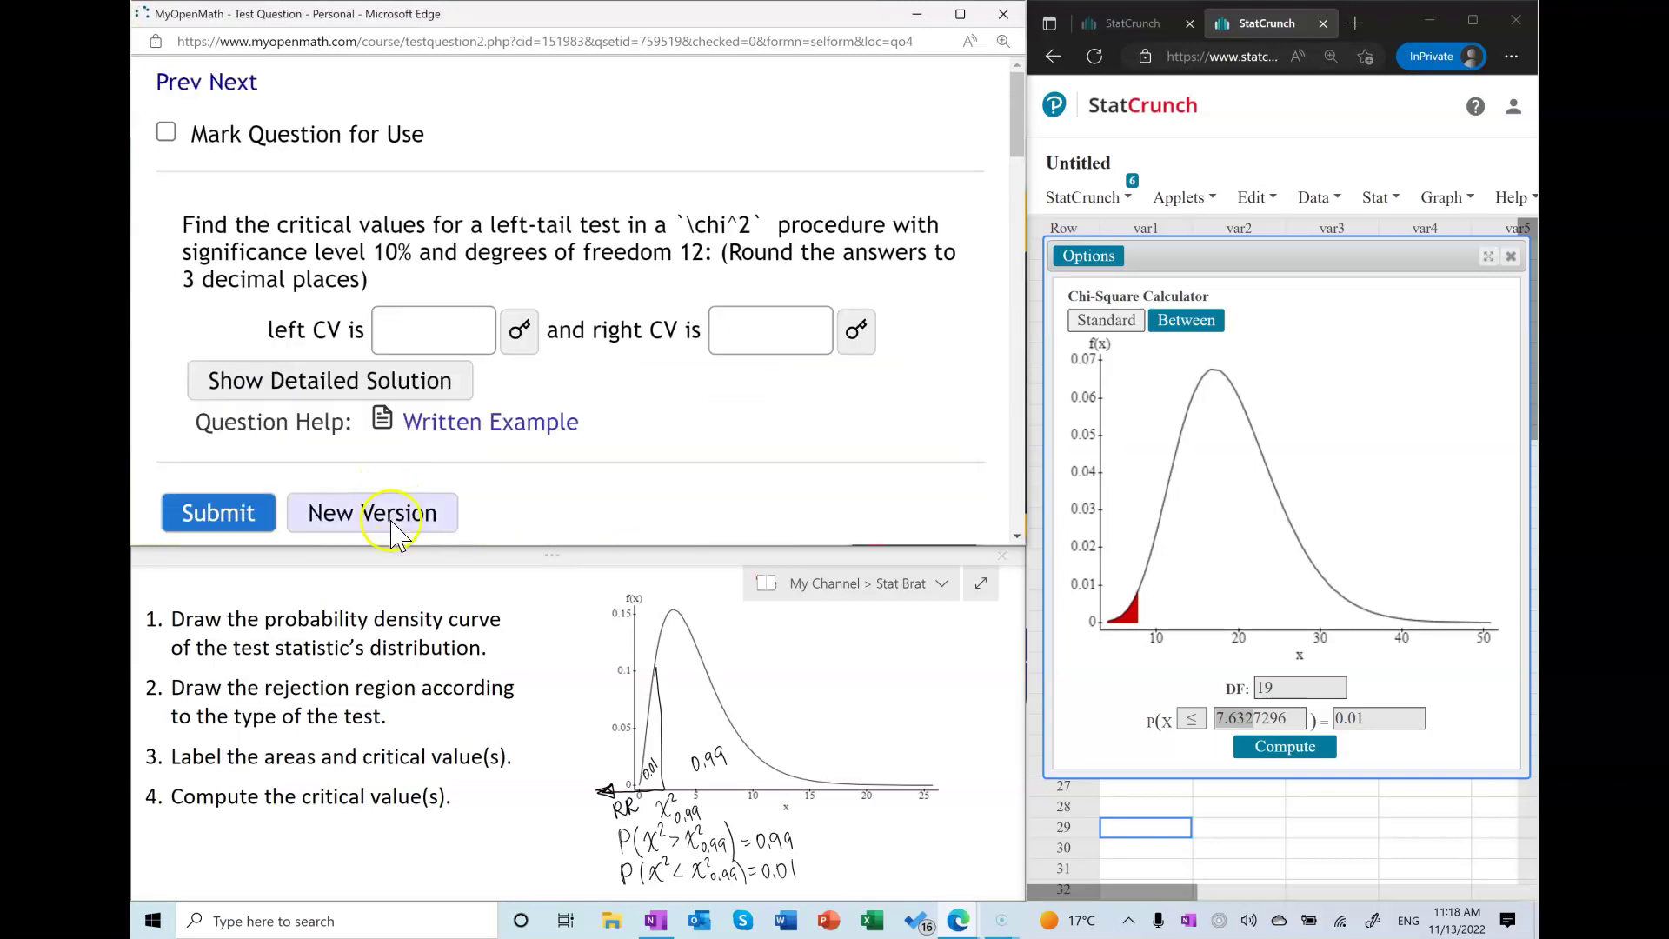
{"action": "left_click", "coordinate": [391, 522]}
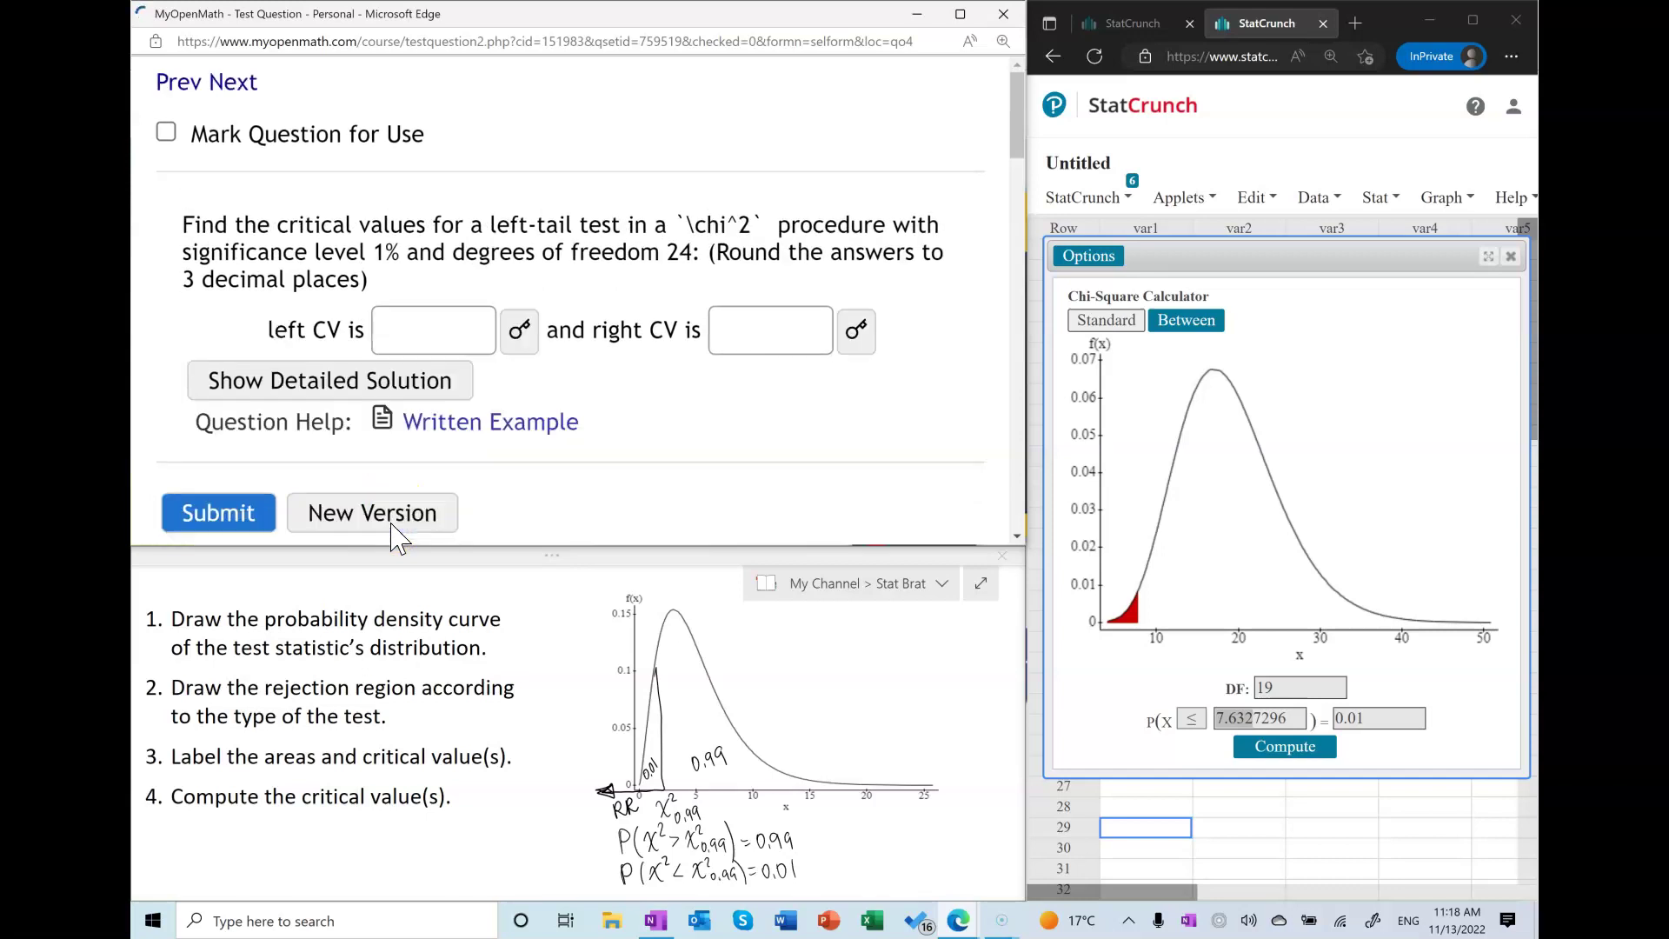
{"action": "left_click", "coordinate": [419, 521]}
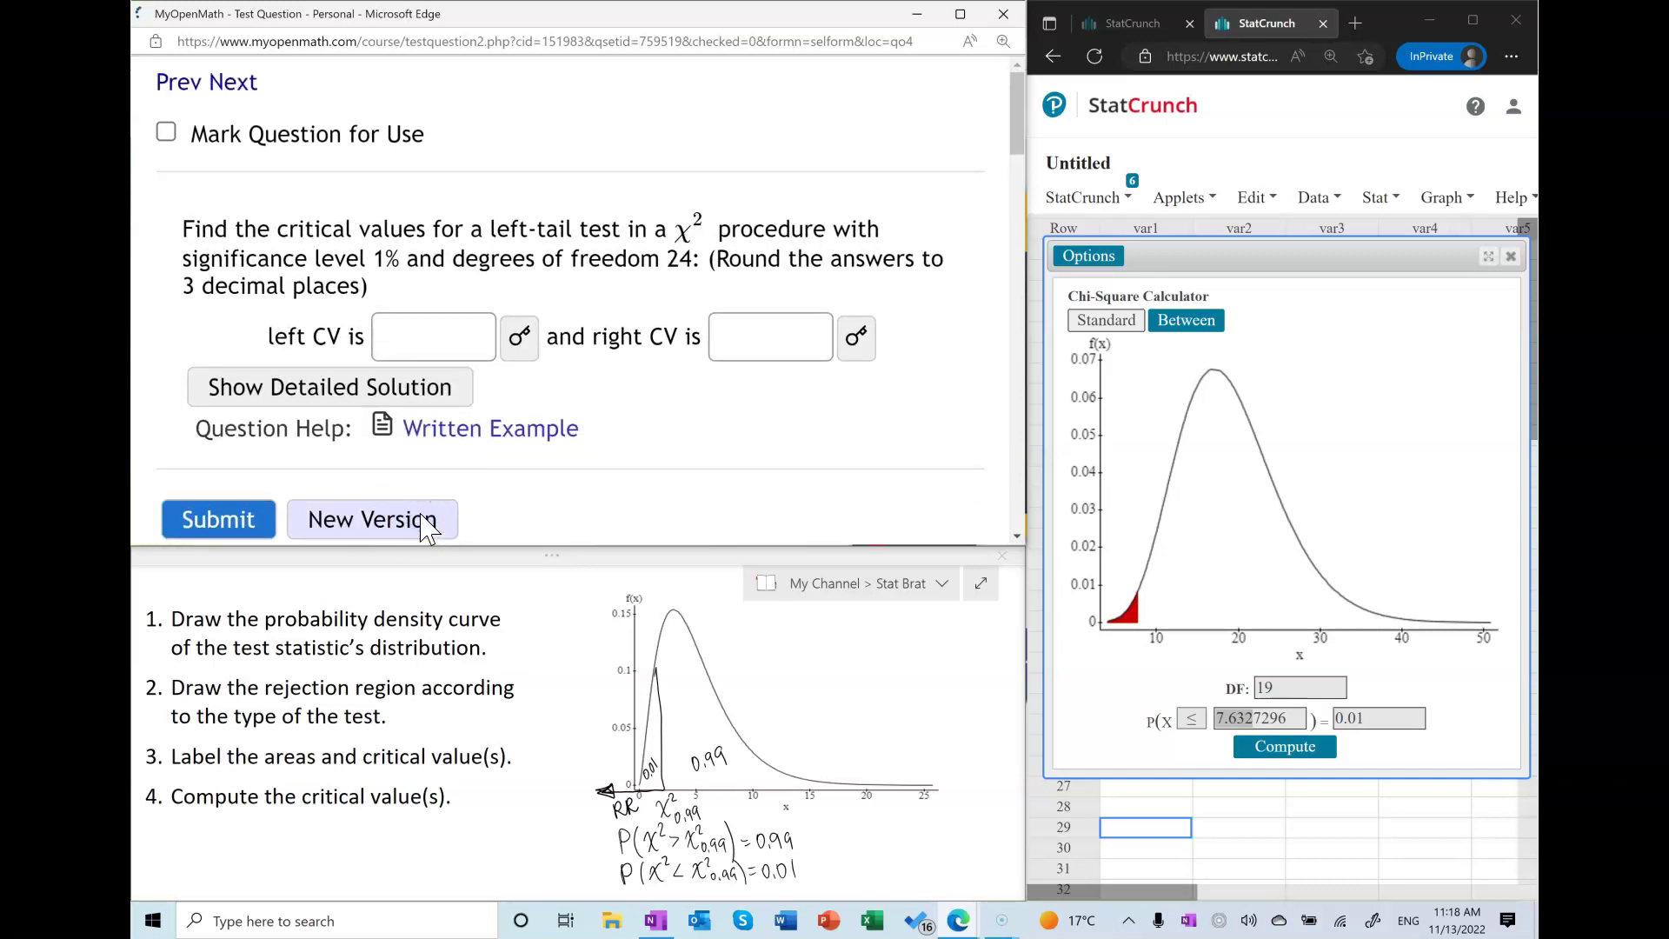
{"action": "left_click", "coordinate": [391, 511]}
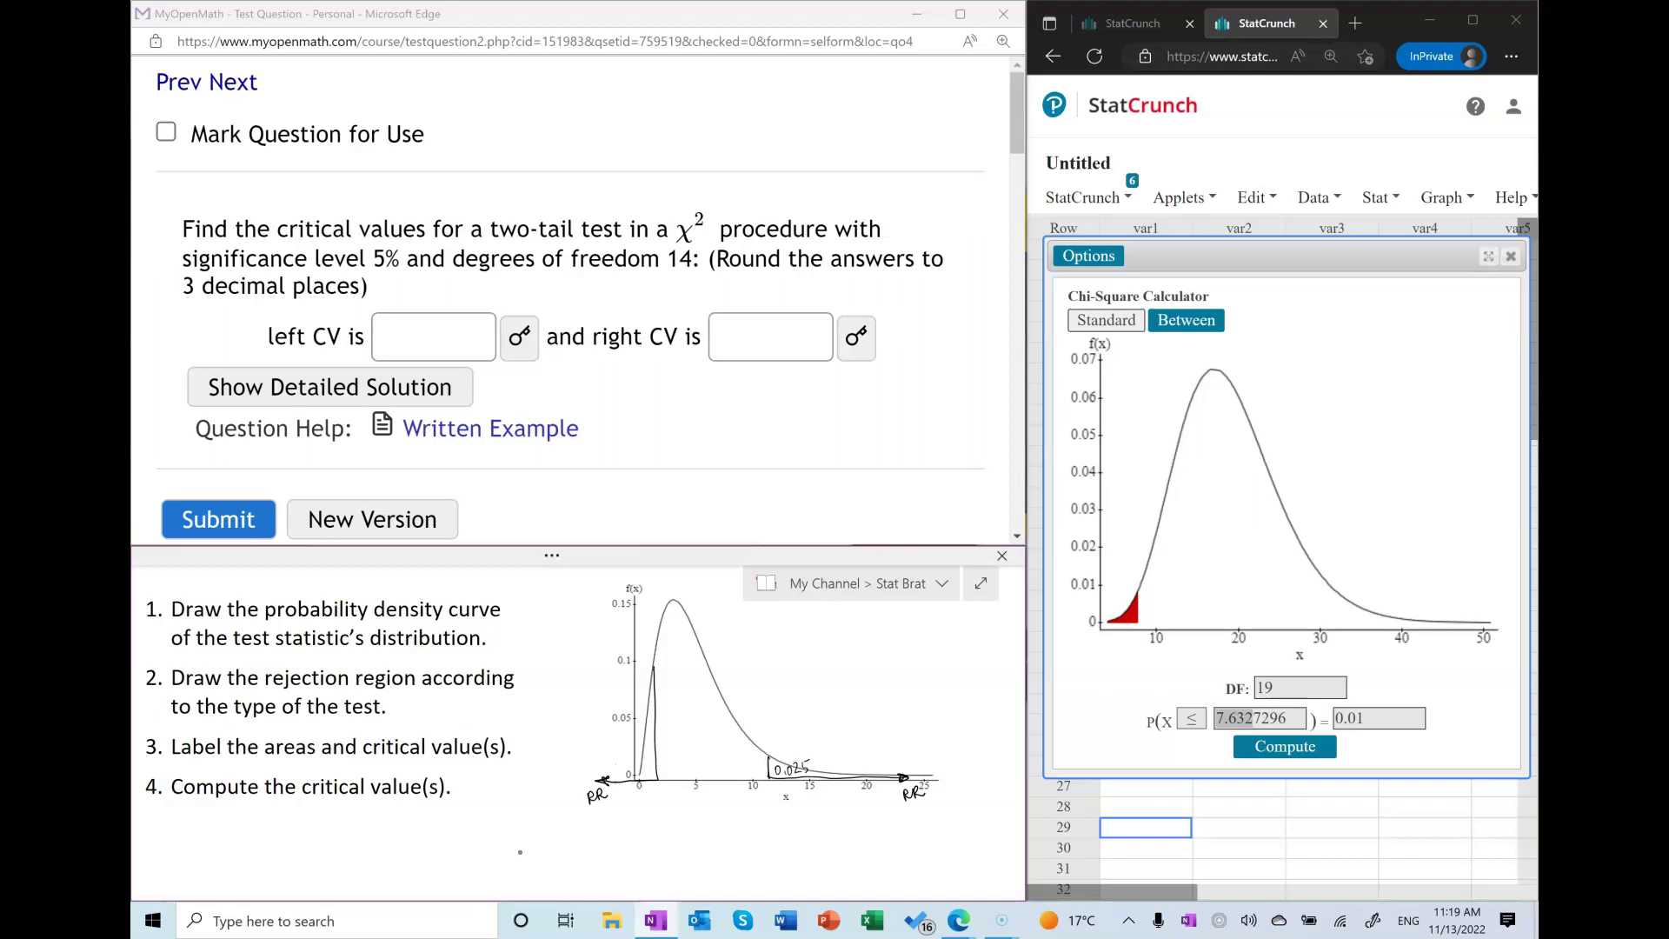
Label the left-tail area 0.025 and middle area 0.95 on the curve, and the critical values χ²0.975 and χ²0.025 below the axis
{"action": "left_click_drag", "start_coordinate": [633, 760], "coordinate": [691, 745]}
{"action": "left_click", "coordinate": [699, 755]}
{"action": "left_click_drag", "start_coordinate": [766, 794], "coordinate": [785, 817]}
{"action": "left_click_drag", "start_coordinate": [797, 805], "coordinate": [797, 816]}
{"action": "left_click_drag", "start_coordinate": [647, 797], "coordinate": [645, 817]}
{"action": "left_click_drag", "start_coordinate": [656, 791], "coordinate": [663, 798]}
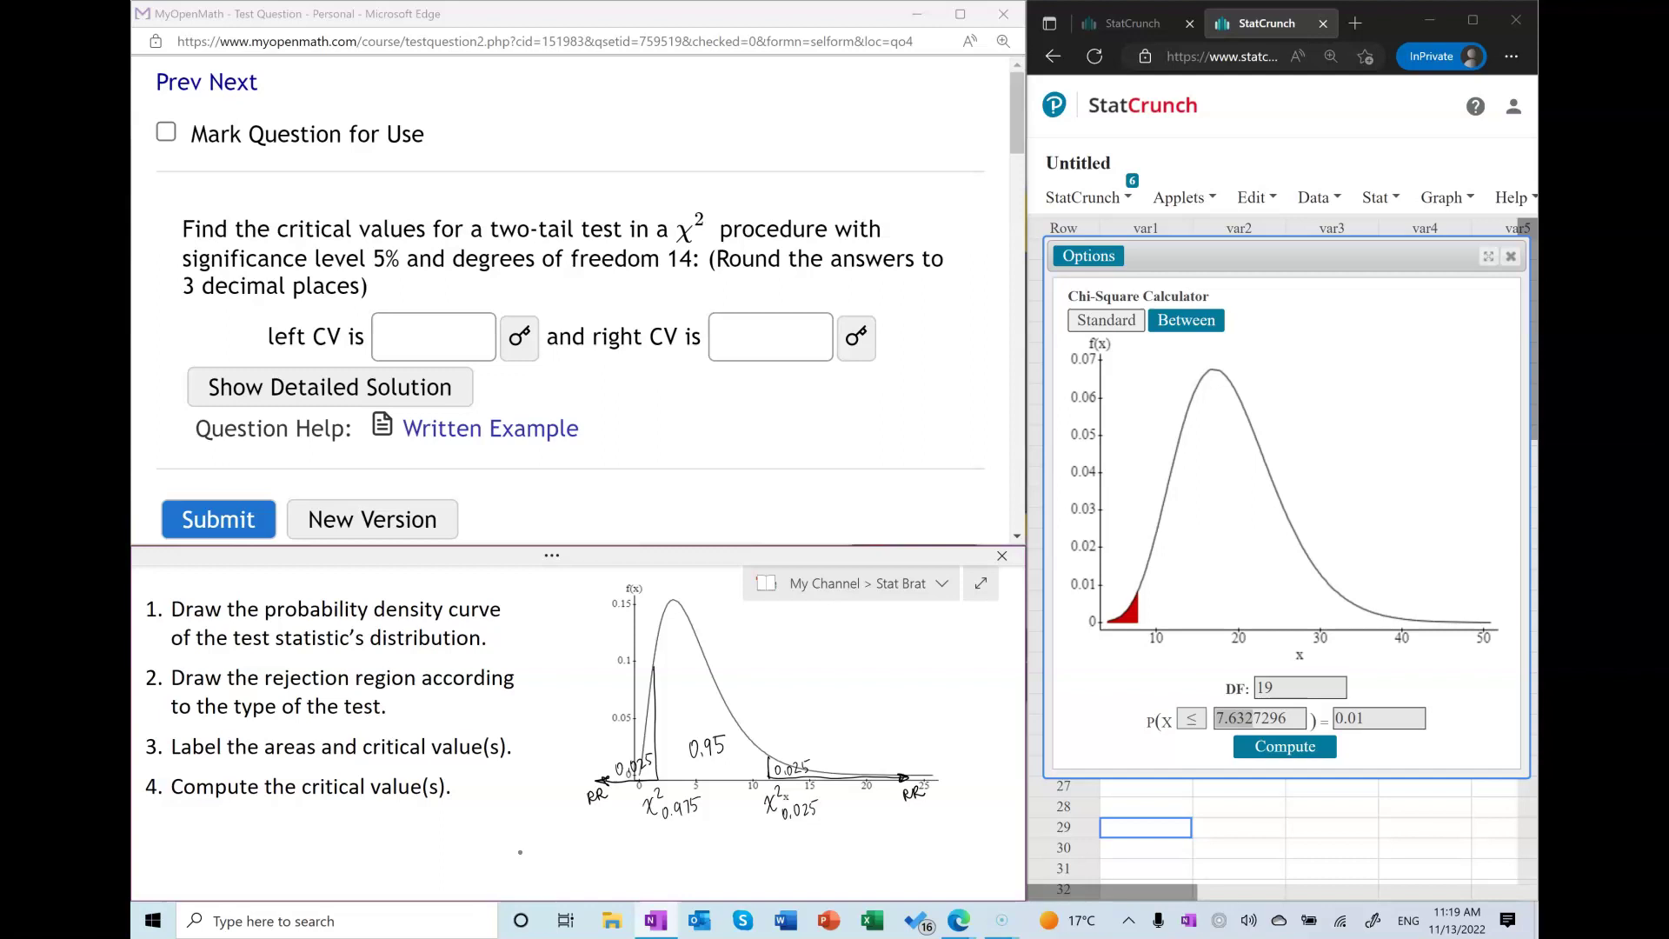
Handwrite the right-tail statement P(χ² > χ²0.025) = 0.025 below the curve
{"action": "mouse_move", "coordinate": [772, 826]}
{"action": "left_mouse_down"}
{"action": "mouse_move", "coordinate": [788, 854]}
{"action": "mouse_move", "coordinate": [816, 831]}
{"action": "mouse_move", "coordinate": [851, 843]}
{"action": "left_mouse_up"}
{"action": "mouse_move", "coordinate": [852, 827]}
{"action": "left_mouse_down"}
{"action": "mouse_move", "coordinate": [839, 845]}
{"action": "mouse_move", "coordinate": [858, 842]}
{"action": "left_mouse_up"}
{"action": "mouse_move", "coordinate": [864, 846]}
{"action": "left_mouse_down"}
{"action": "mouse_move", "coordinate": [901, 837]}
{"action": "mouse_move", "coordinate": [899, 858]}
{"action": "mouse_move", "coordinate": [915, 834]}
{"action": "left_mouse_up"}
{"action": "left_click_drag", "start_coordinate": [927, 828], "coordinate": [941, 844]}
{"action": "mouse_move", "coordinate": [949, 830]}
{"action": "left_mouse_down"}
{"action": "mouse_move", "coordinate": [961, 844]}
{"action": "mouse_move", "coordinate": [975, 823]}
{"action": "left_mouse_up"}
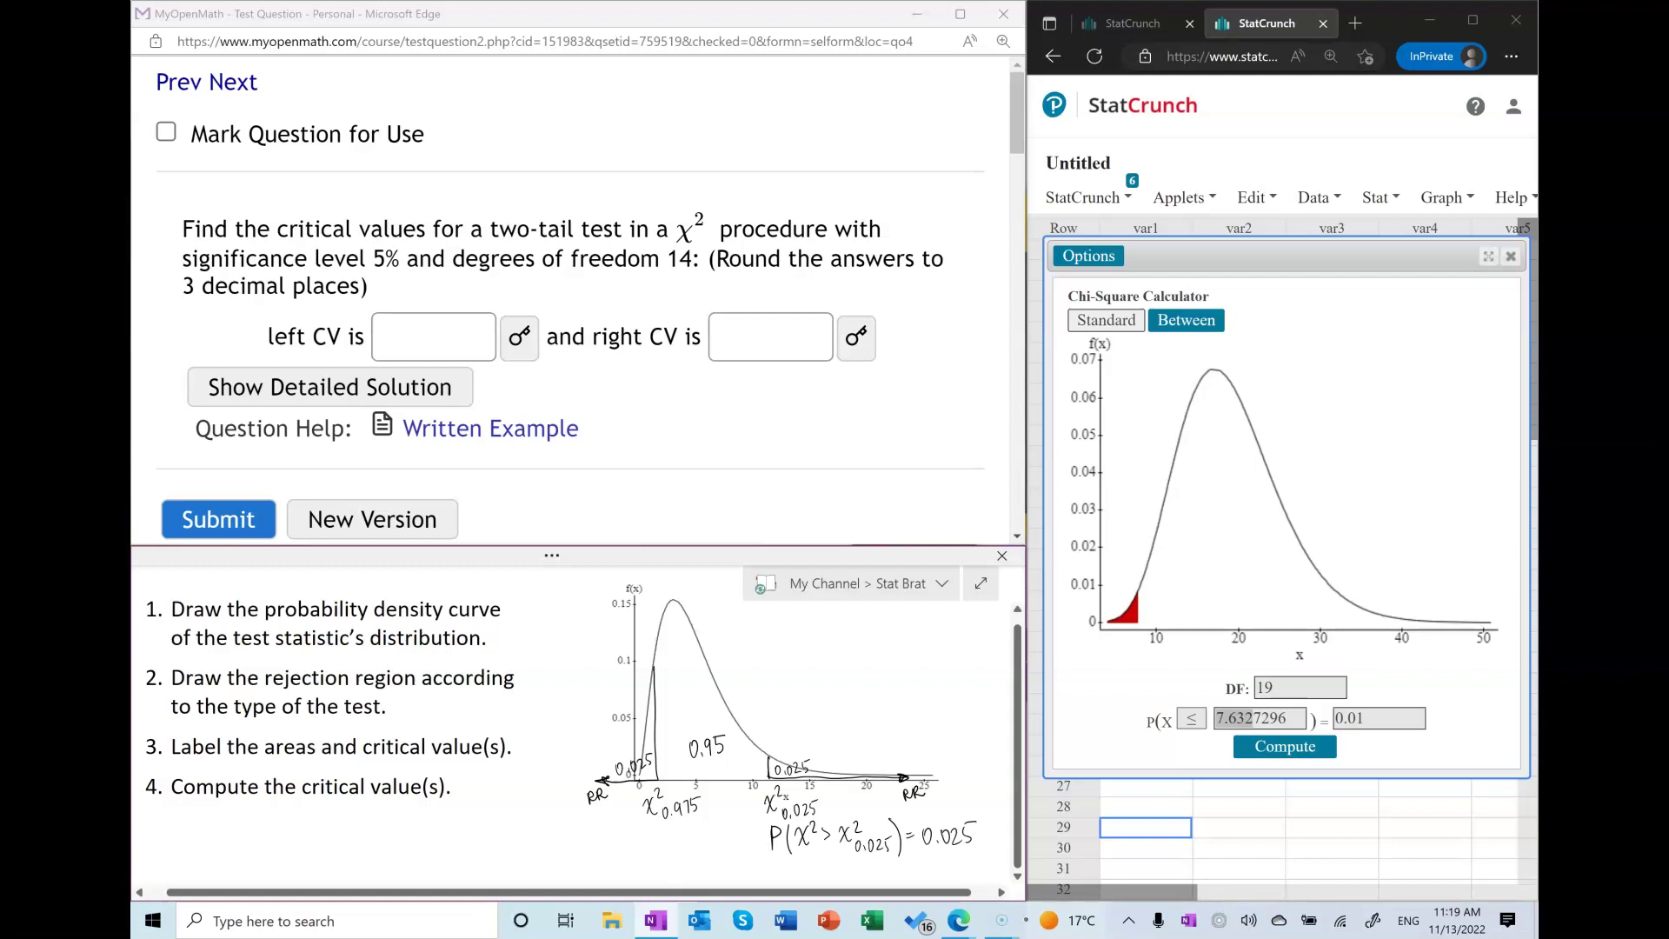
Handwrite the left critical value statements P(χ² > χ²0.975) = 0.975 and P(χ² < χ²0.975) = 0.025 below the curve
{"action": "mouse_move", "coordinate": [579, 828]}
{"action": "left_mouse_down"}
{"action": "mouse_move", "coordinate": [580, 855]}
{"action": "mouse_move", "coordinate": [624, 831]}
{"action": "mouse_move", "coordinate": [647, 844]}
{"action": "left_mouse_up"}
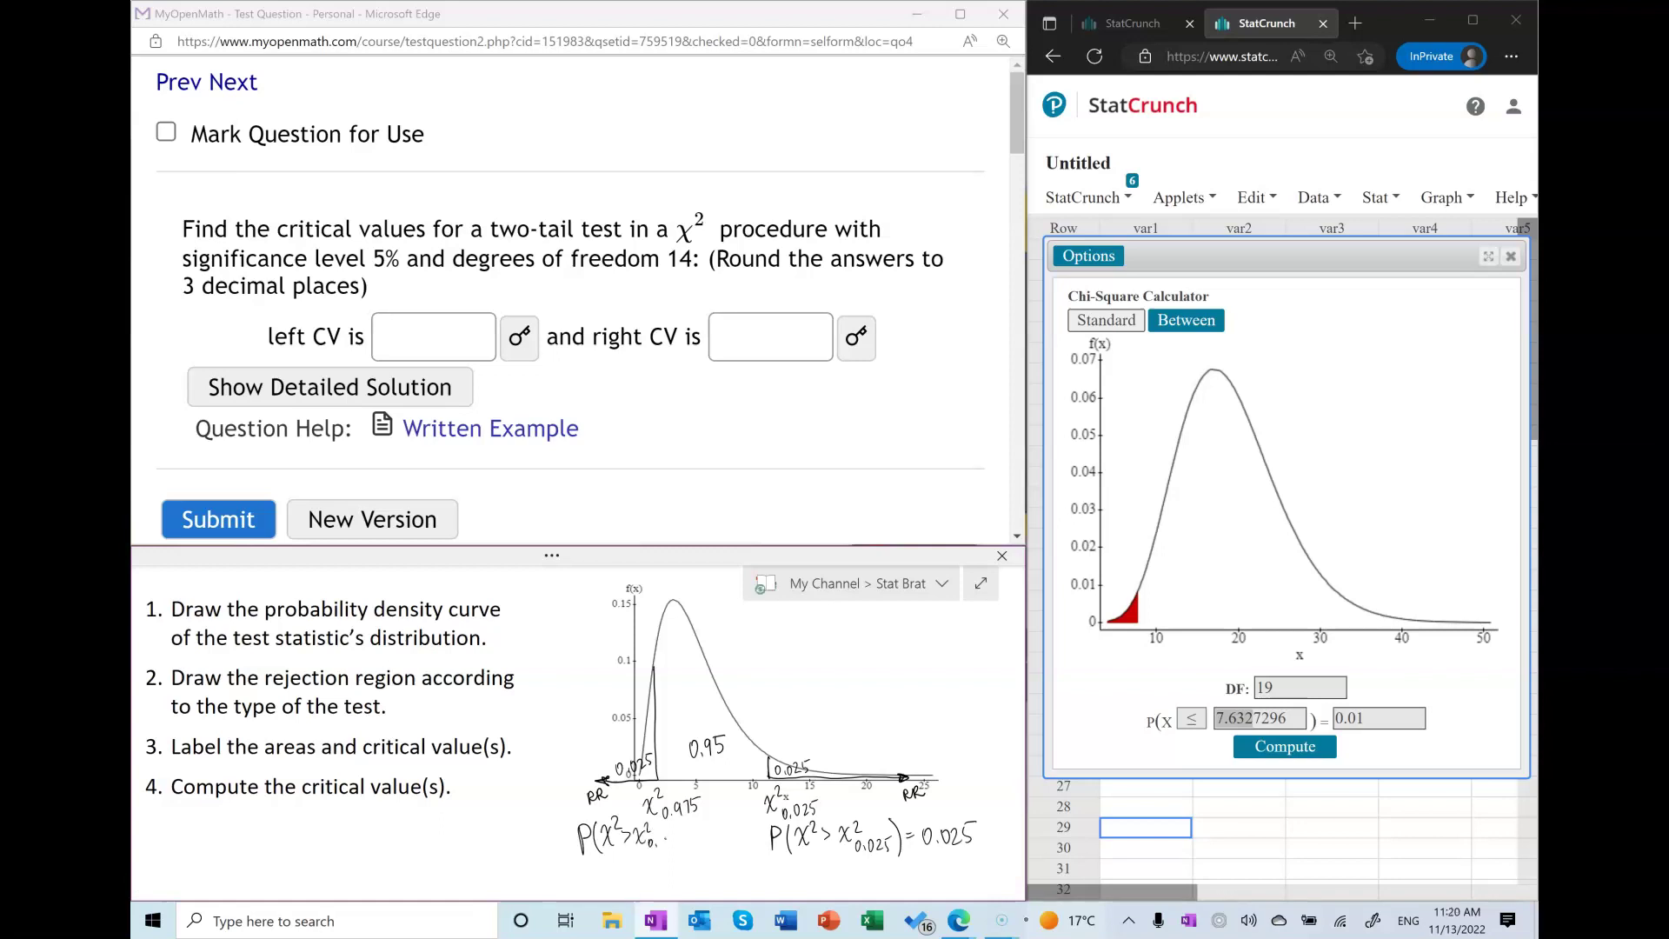
{"action": "mouse_move", "coordinate": [688, 820]}
{"action": "left_mouse_down"}
{"action": "mouse_move", "coordinate": [689, 856]}
{"action": "mouse_move", "coordinate": [711, 833]}
{"action": "mouse_move", "coordinate": [733, 848]}
{"action": "left_mouse_up"}
{"action": "left_click_drag", "start_coordinate": [744, 830], "coordinate": [738, 847]}
{"action": "left_click_drag", "start_coordinate": [587, 865], "coordinate": [622, 880]}
{"action": "left_click_drag", "start_coordinate": [644, 869], "coordinate": [729, 877]}
{"action": "left_click_drag", "start_coordinate": [736, 863], "coordinate": [735, 865]}
{"action": "left_click_drag", "start_coordinate": [742, 864], "coordinate": [746, 869]}
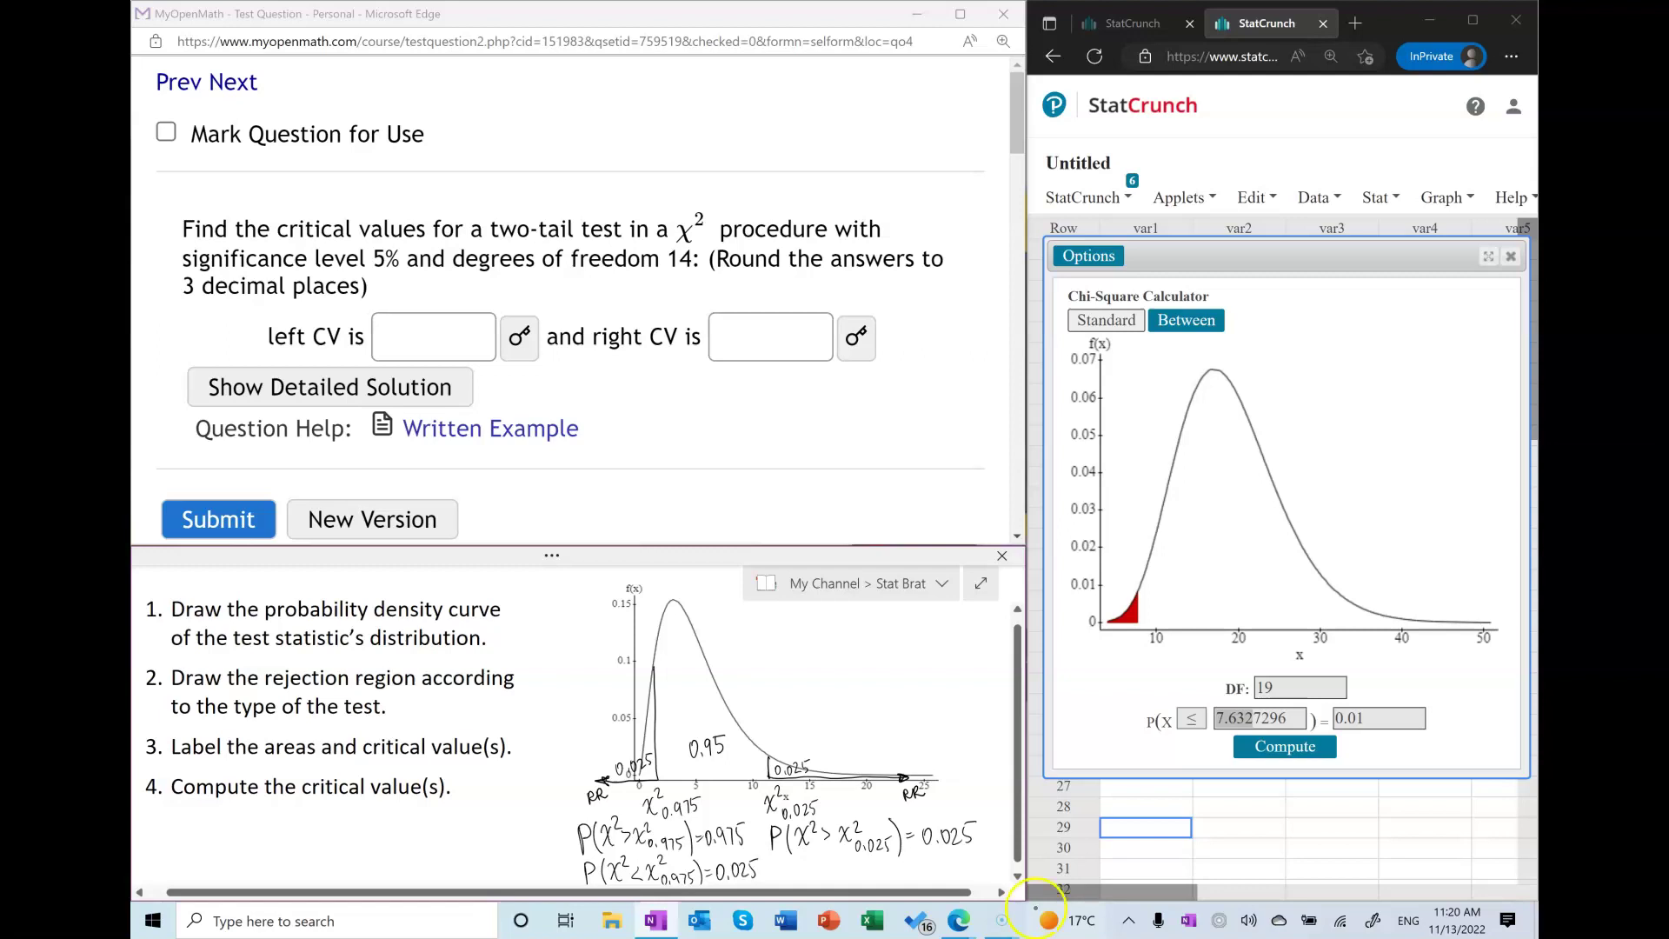
Compute the right critical value in the Chi-Square calculator with a ≥ probability of 0.025
{"action": "left_click_drag", "start_coordinate": [1304, 719], "coordinate": [1153, 737]}
{"action": "key", "text": "BackSpace"}
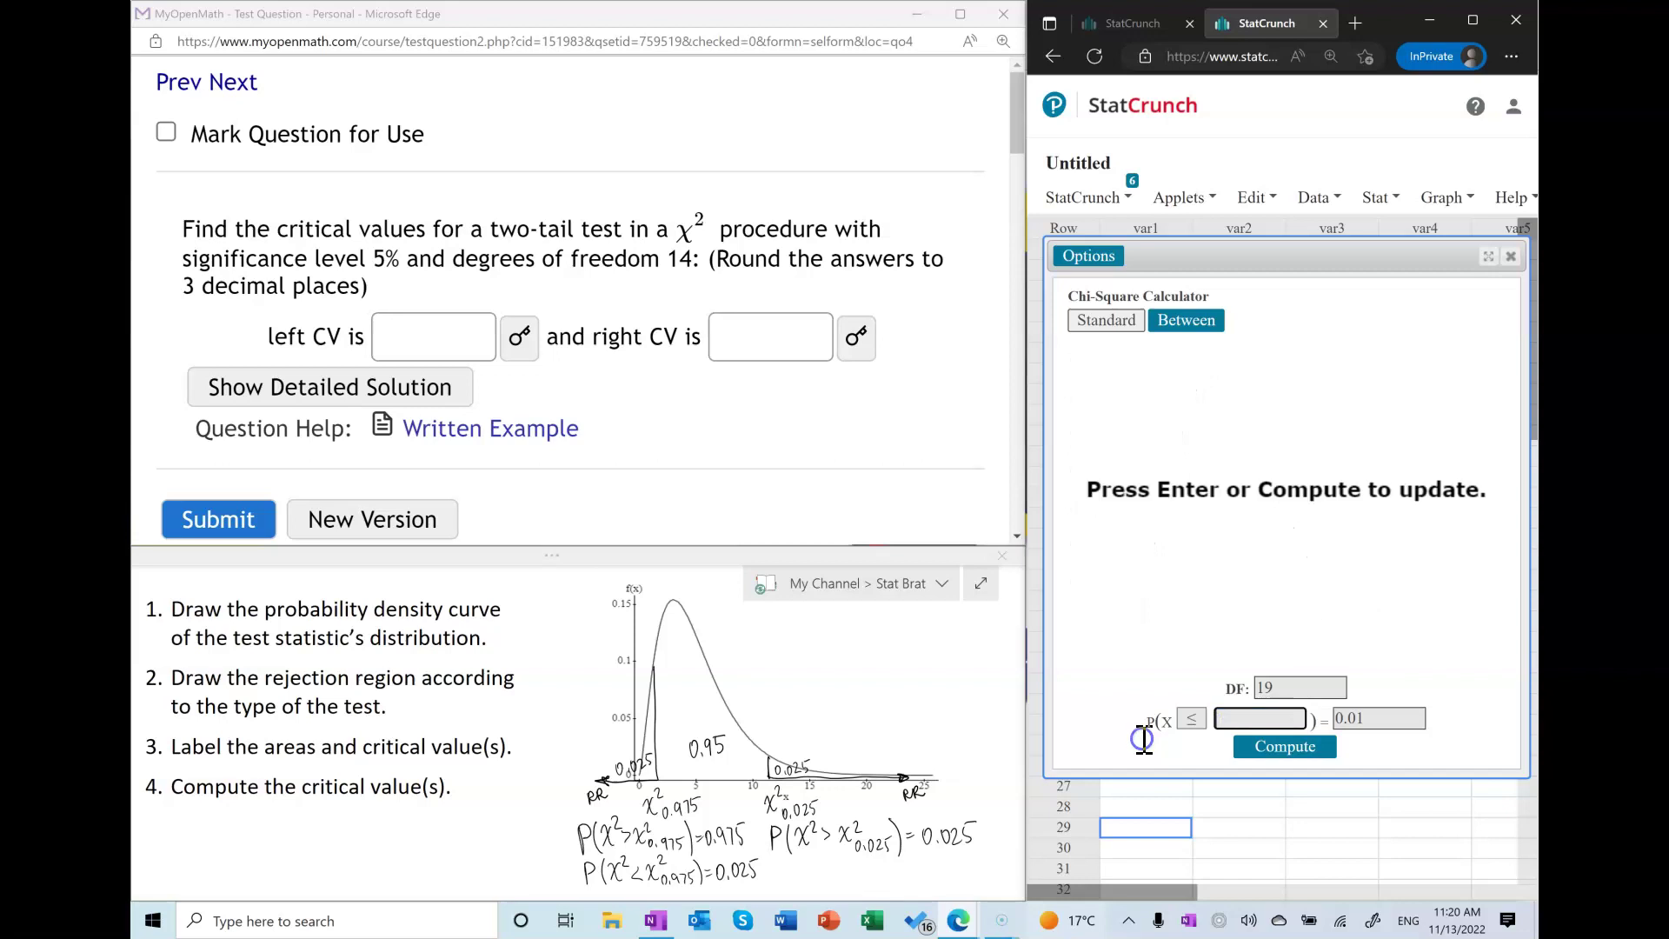
{"action": "left_click", "coordinate": [1192, 718]}
{"action": "double_click", "coordinate": [1352, 711]}
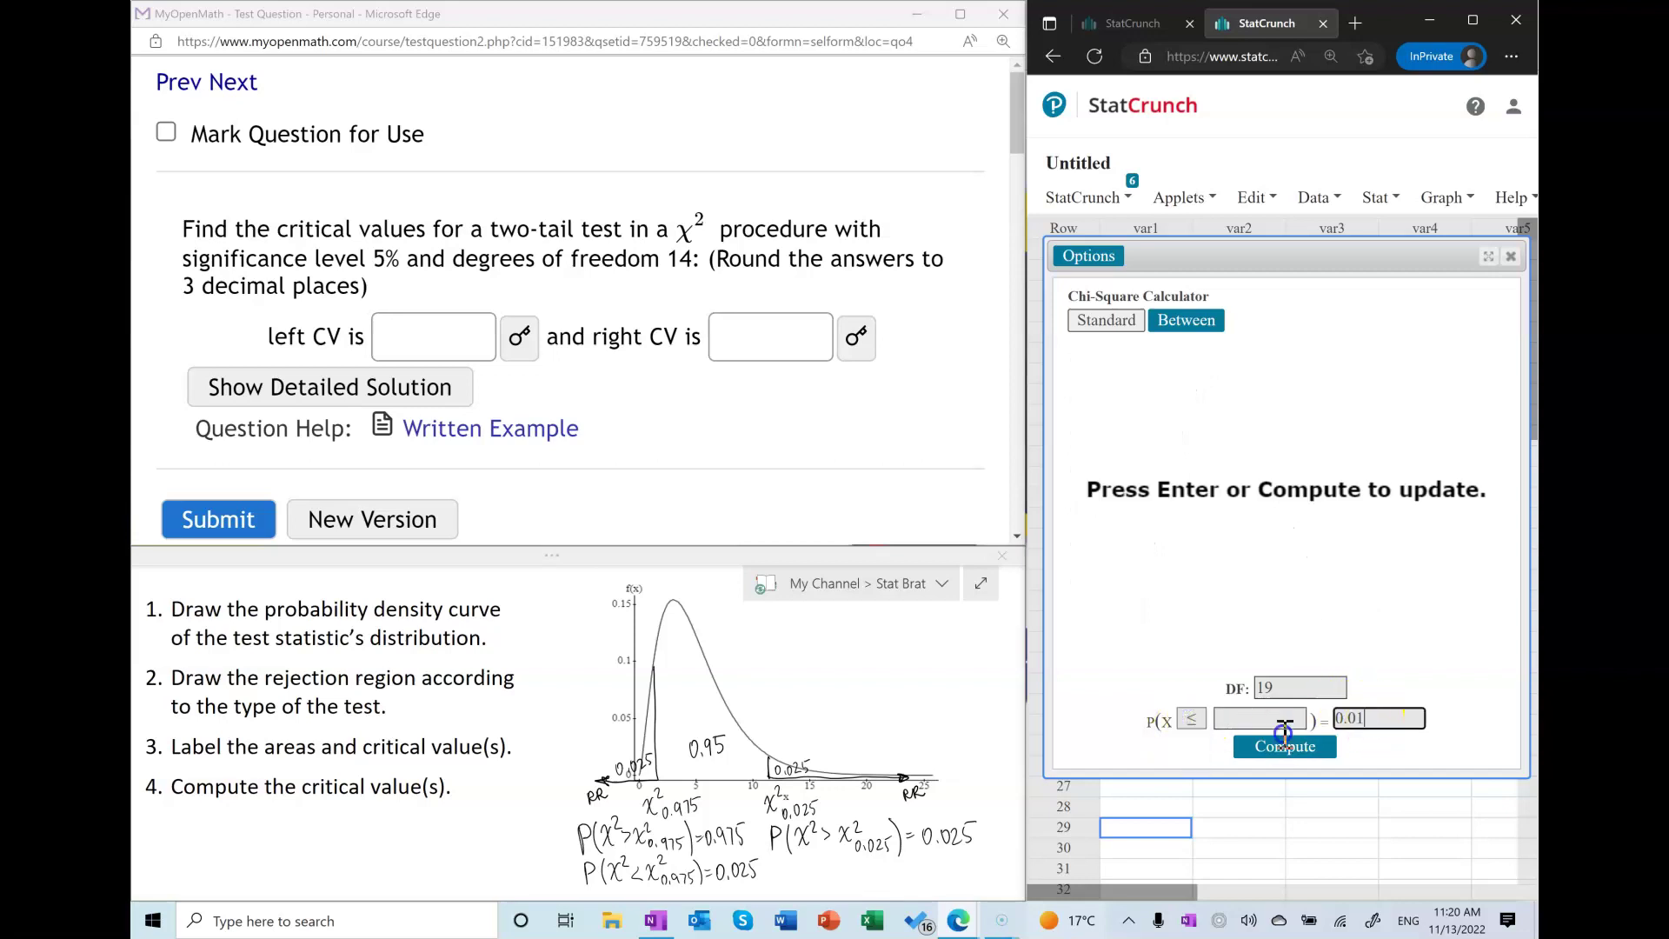
{"action": "type", "text": "0.025"}
{"action": "left_click", "coordinate": [1223, 724]}
{"action": "left_click", "coordinate": [1192, 718]}
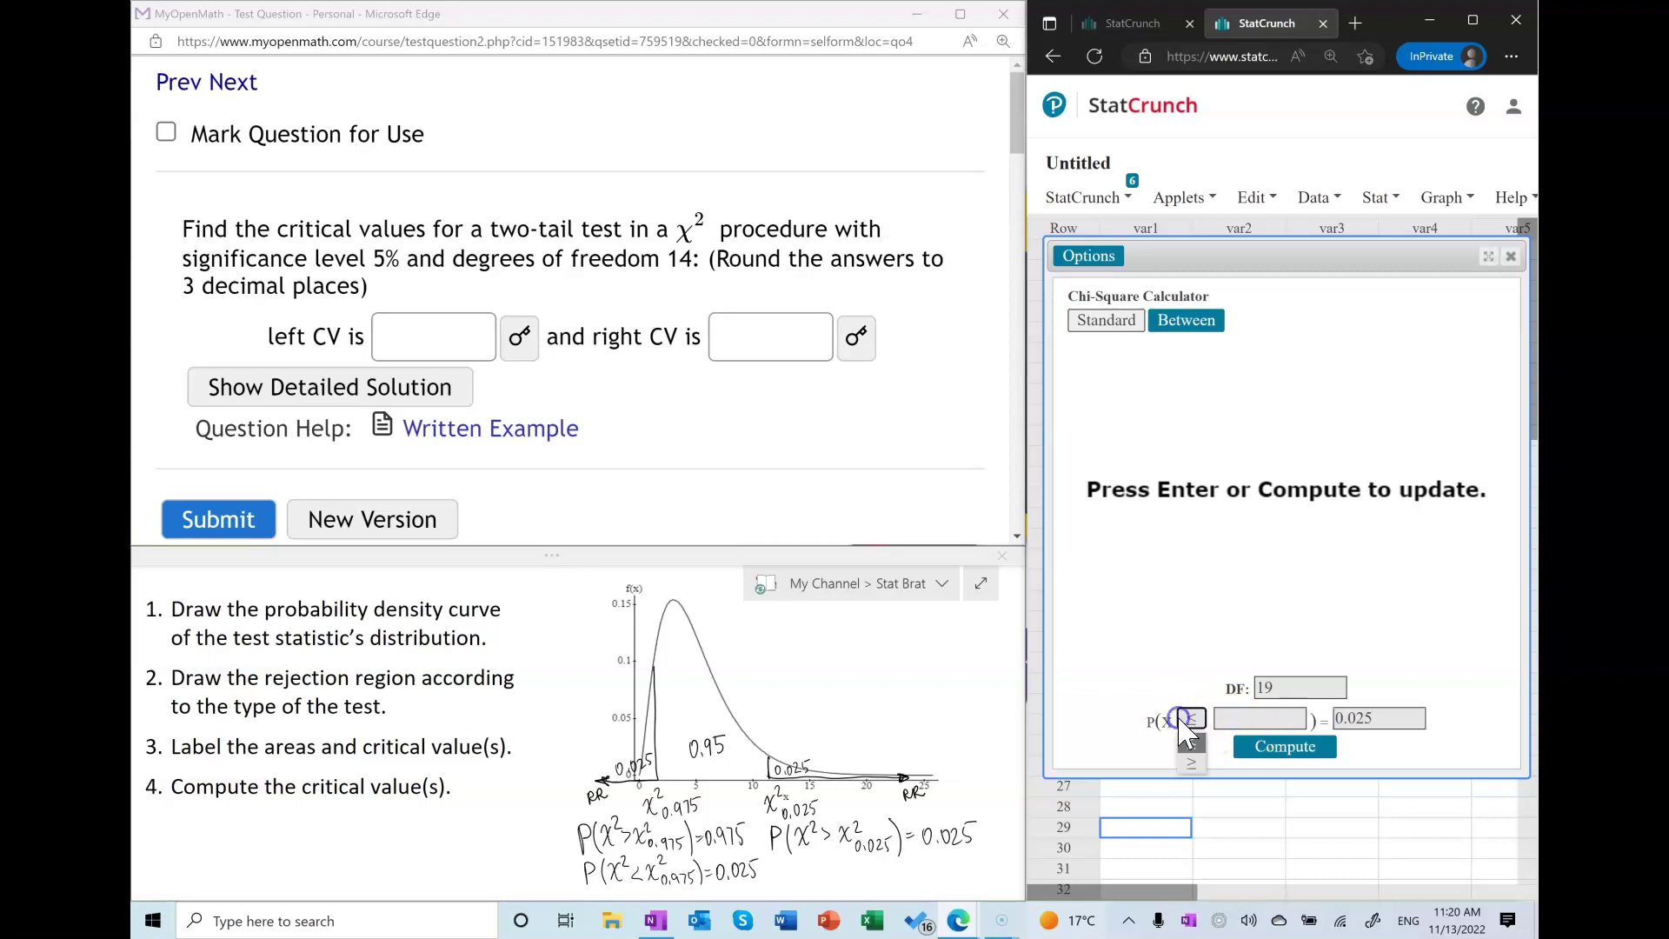
{"action": "left_click", "coordinate": [1191, 755]}
Copy 32.852 from the calculator into the right CV answer of the two-tail question
{"action": "left_click_drag", "start_coordinate": [1262, 718], "coordinate": [1148, 708]}
{"action": "key", "text": "ctrl+c"}
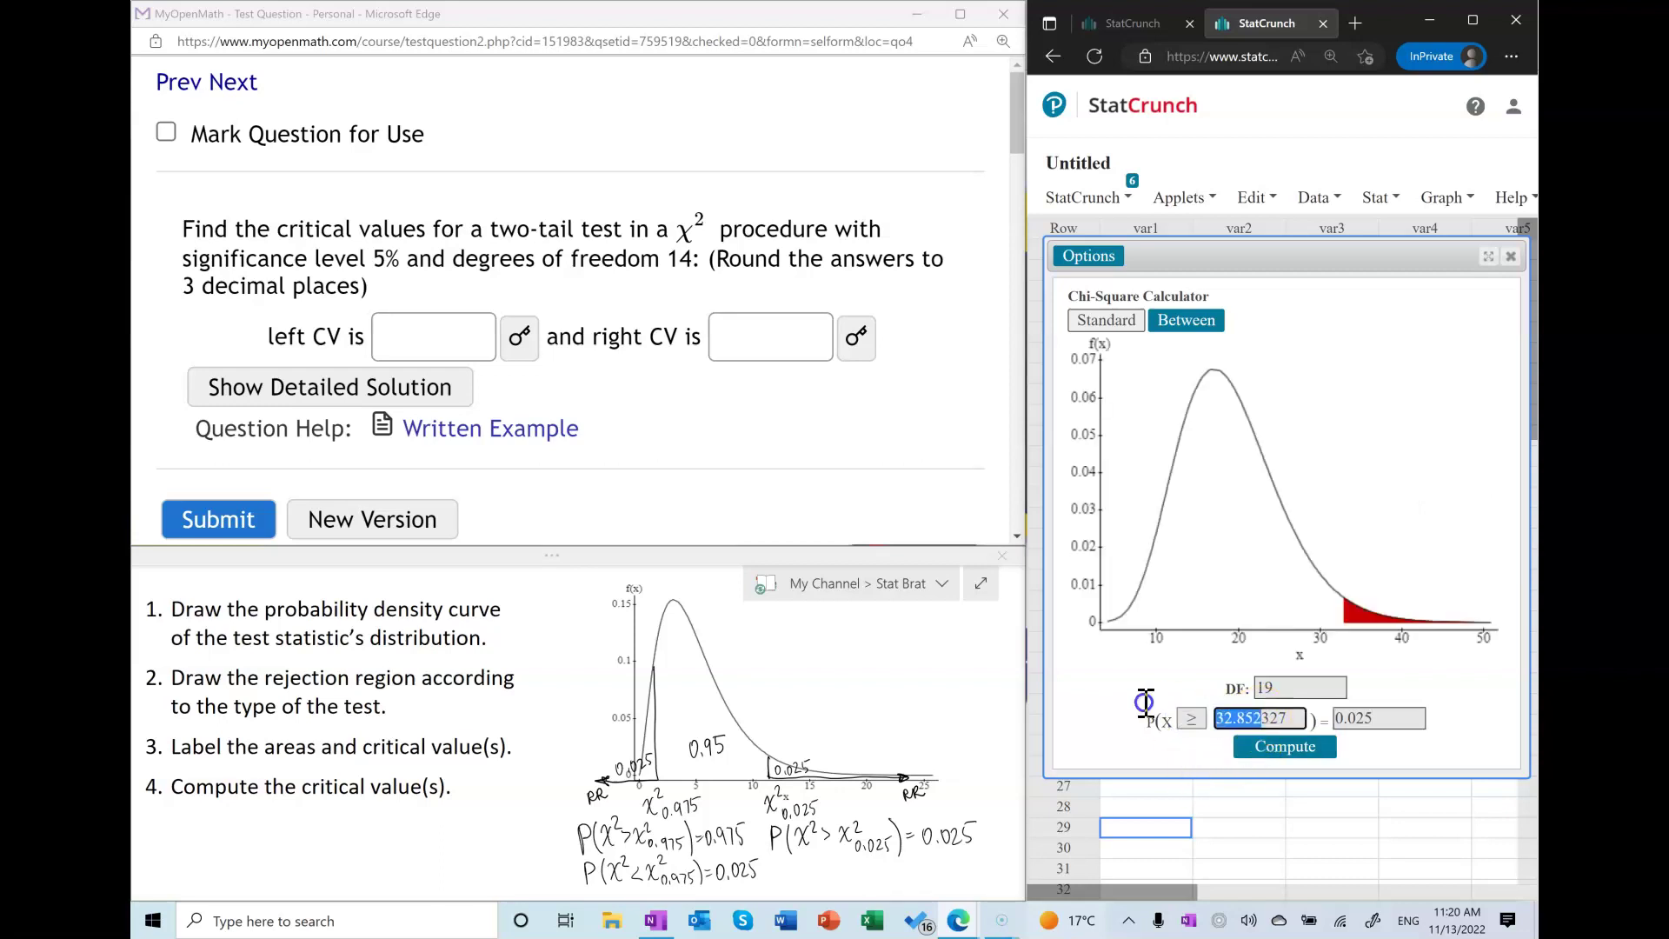
{"action": "left_click", "coordinate": [775, 342]}
{"action": "key", "text": "ctrl+v"}
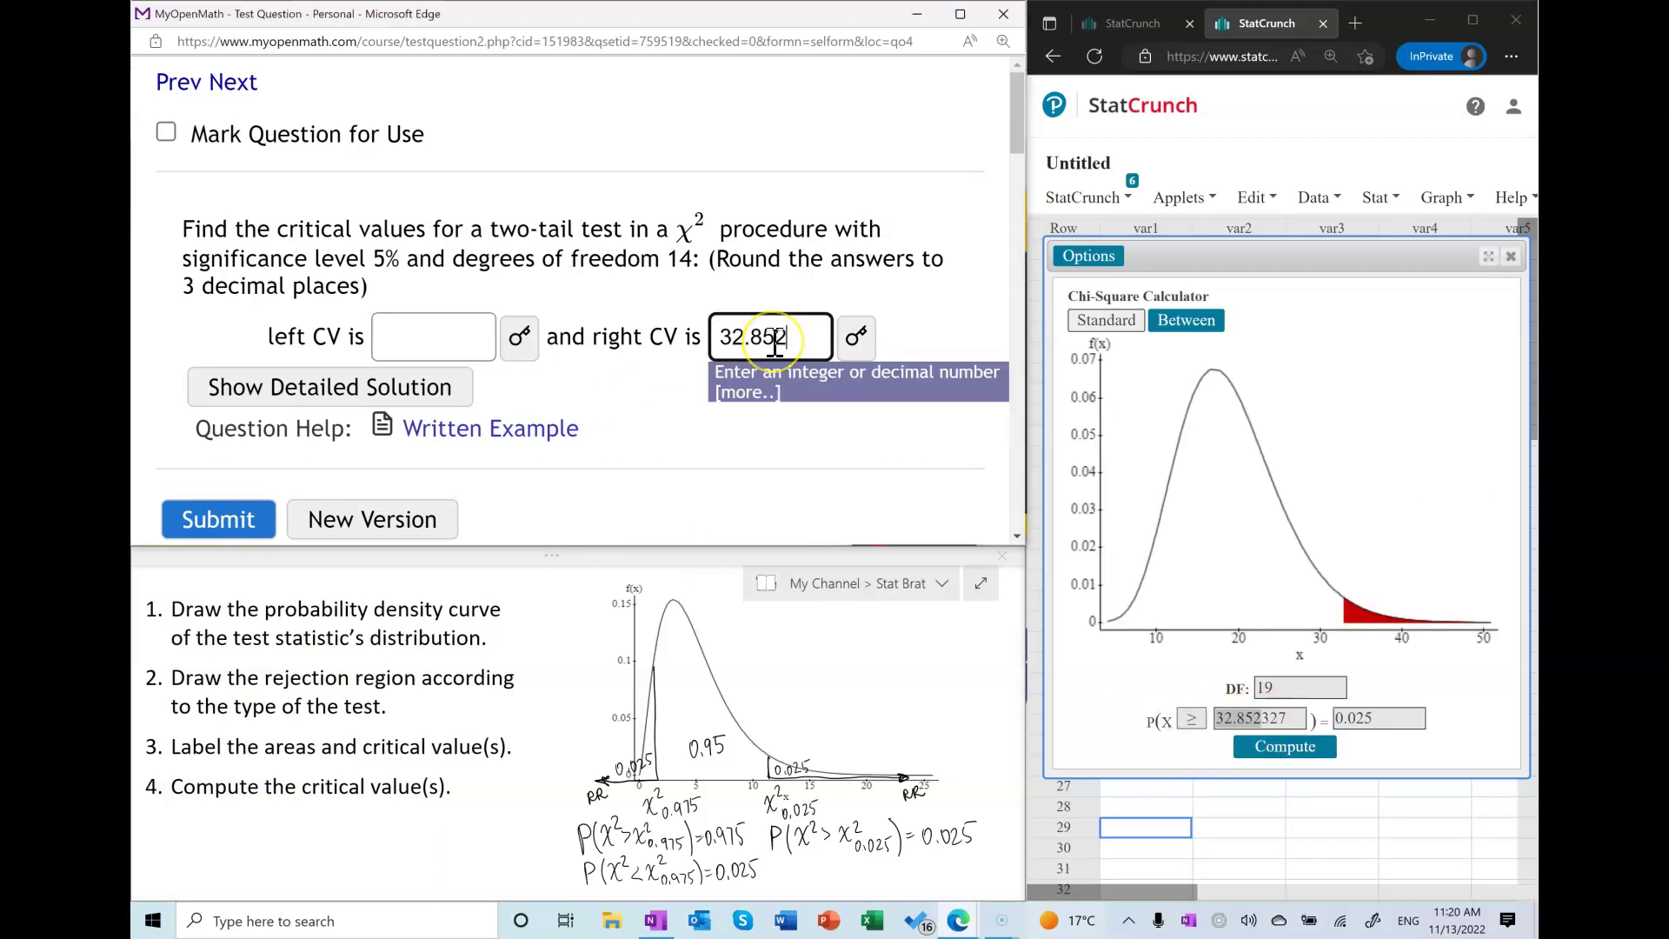
Compute the left critical value in the Chi-Square calculator with a ≤ probability of 0.025
{"action": "left_click", "coordinate": [1271, 689]}
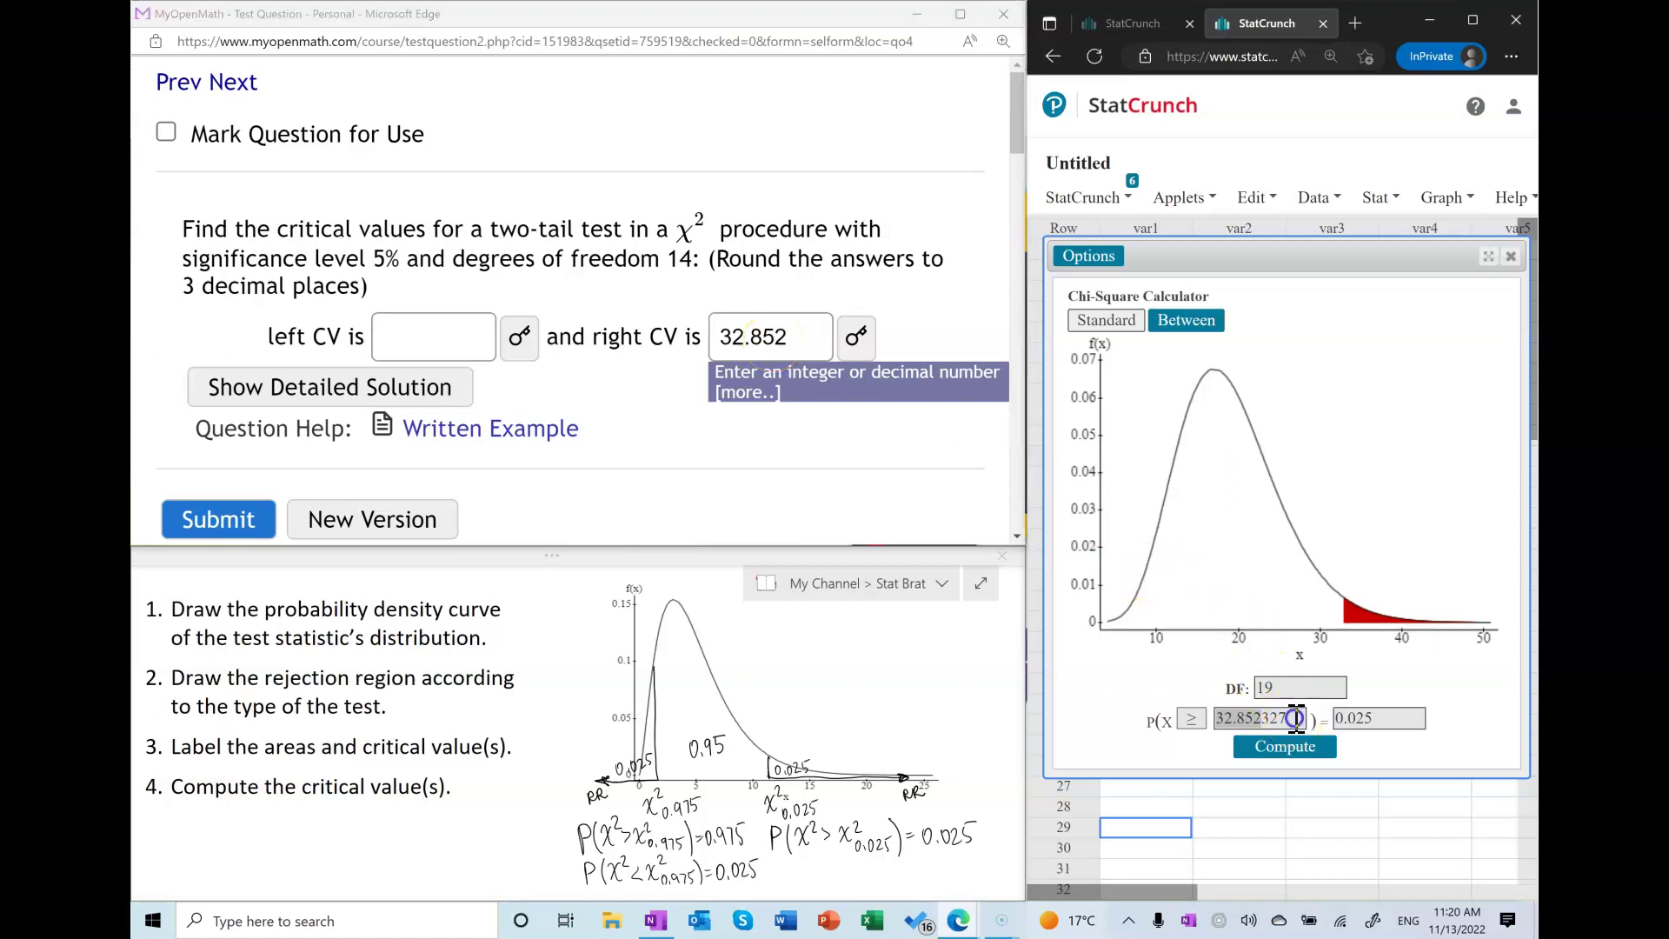
{"action": "key", "text": "Tab"}
{"action": "key", "text": "BackSpace"}
{"action": "left_click", "coordinate": [1192, 720]}
{"action": "left_click", "coordinate": [1191, 741]}
Copy the calculator's left critical value into the left CV answer, rounded to 8.907
{"action": "left_click_drag", "start_coordinate": [1253, 718], "coordinate": [1006, 726]}
{"action": "key", "text": "ctrl+c"}
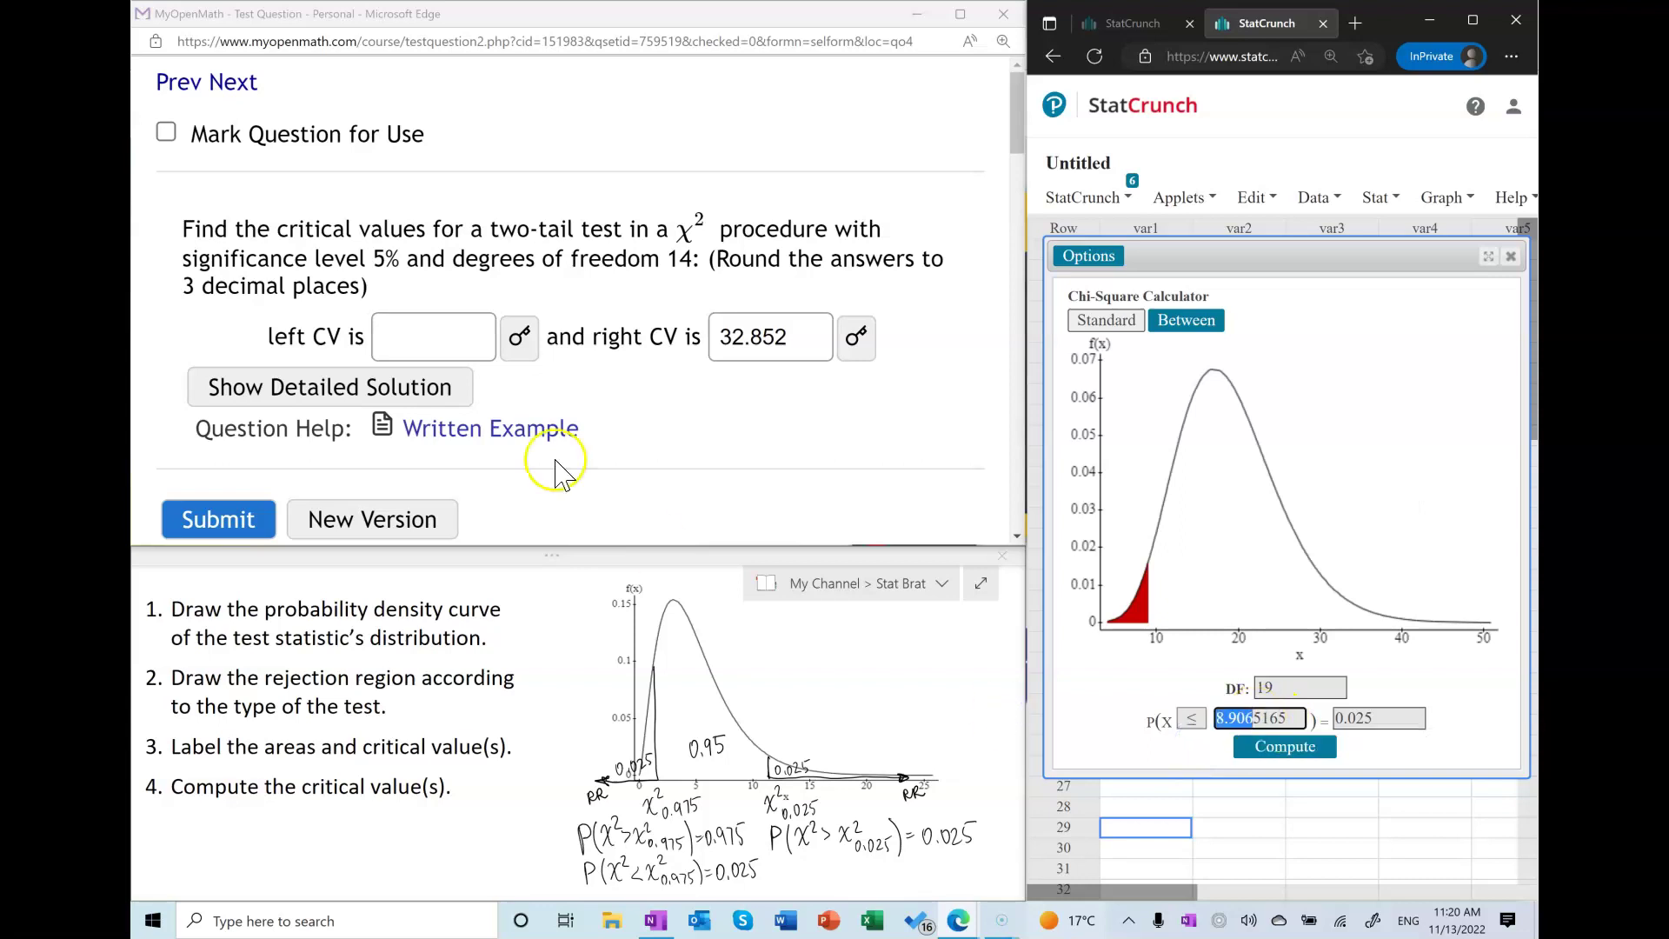
{"action": "left_click", "coordinate": [421, 339]}
{"action": "key", "text": "ctrl+v"}
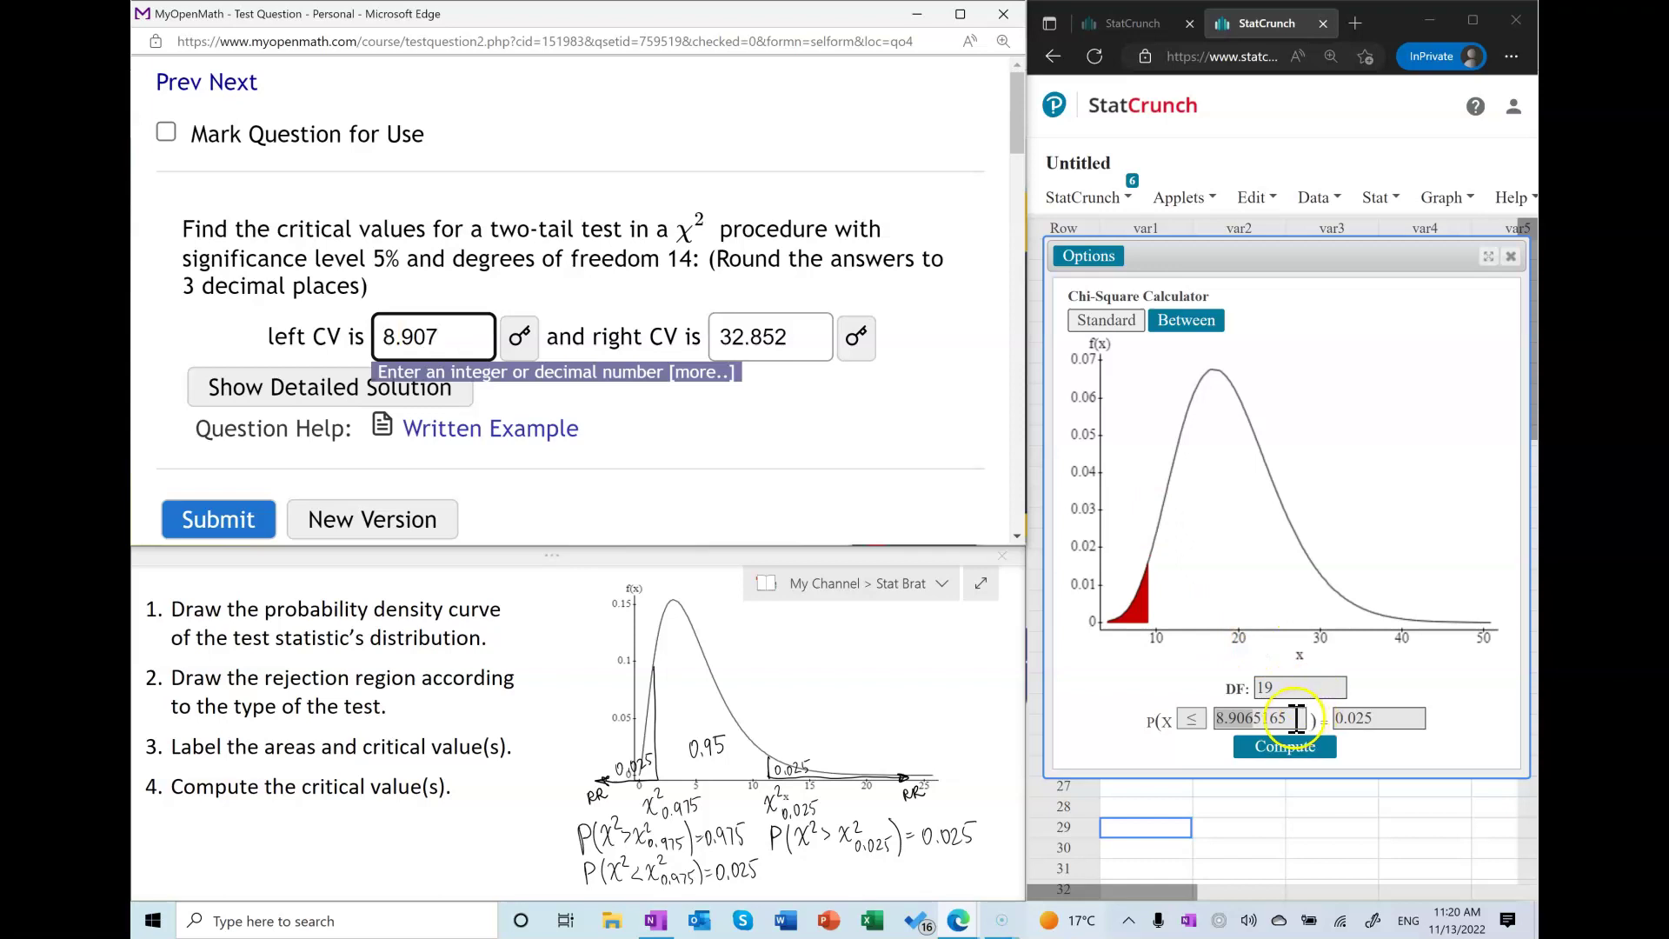
Check the left critical value by recomputing it in the calculator with a ≥ probability of 0.975
{"action": "left_click_drag", "start_coordinate": [1304, 719], "coordinate": [1014, 670]}
{"action": "key", "text": "BackSpace"}
{"action": "left_click", "coordinate": [1364, 719]}
{"action": "type", "text": "0.9"}
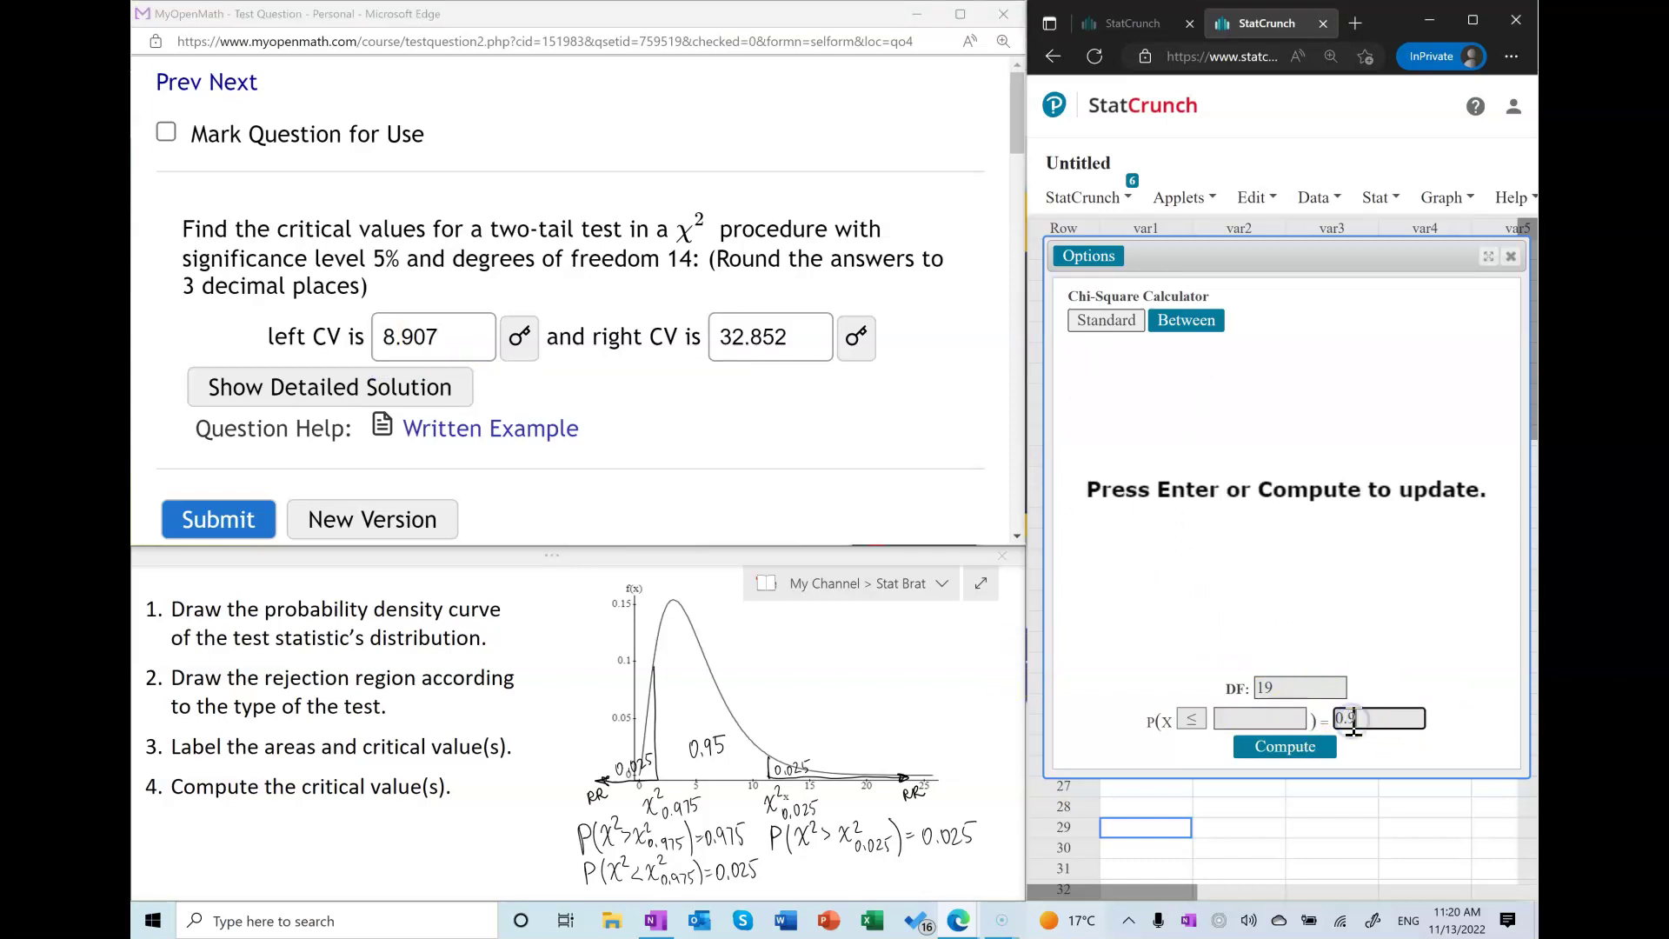
{"action": "type", "text": "75"}
{"action": "left_click", "coordinate": [1192, 718]}
{"action": "left_click", "coordinate": [1192, 762]}
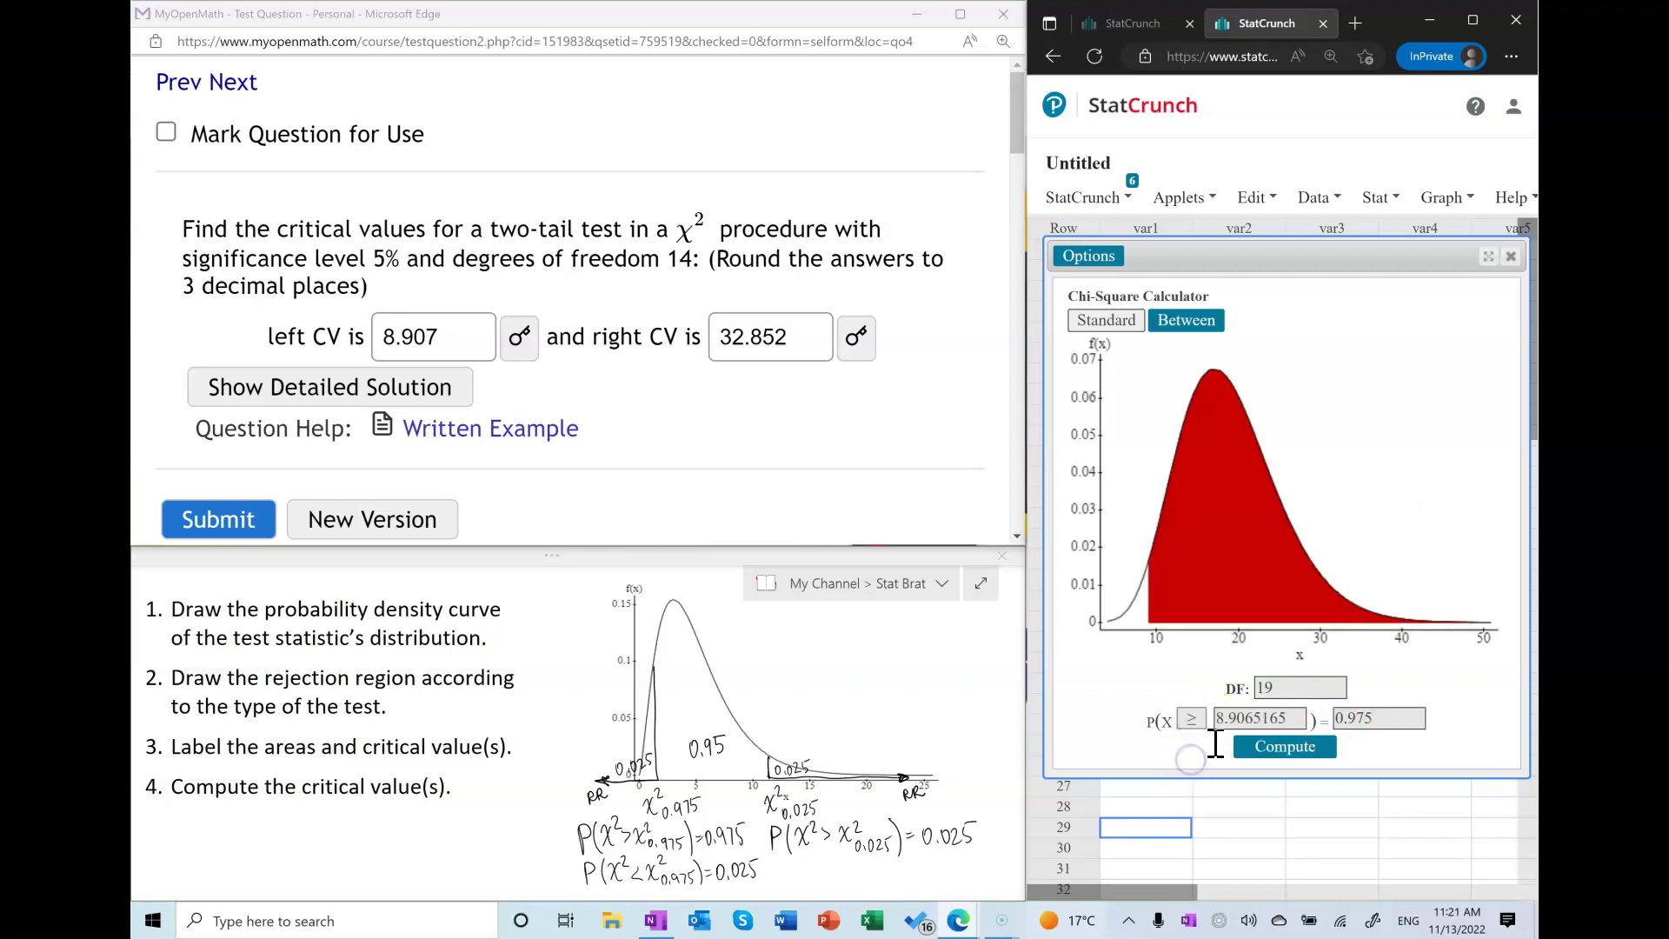
{"action": "left_click_drag", "start_coordinate": [1253, 719], "coordinate": [1148, 714]}
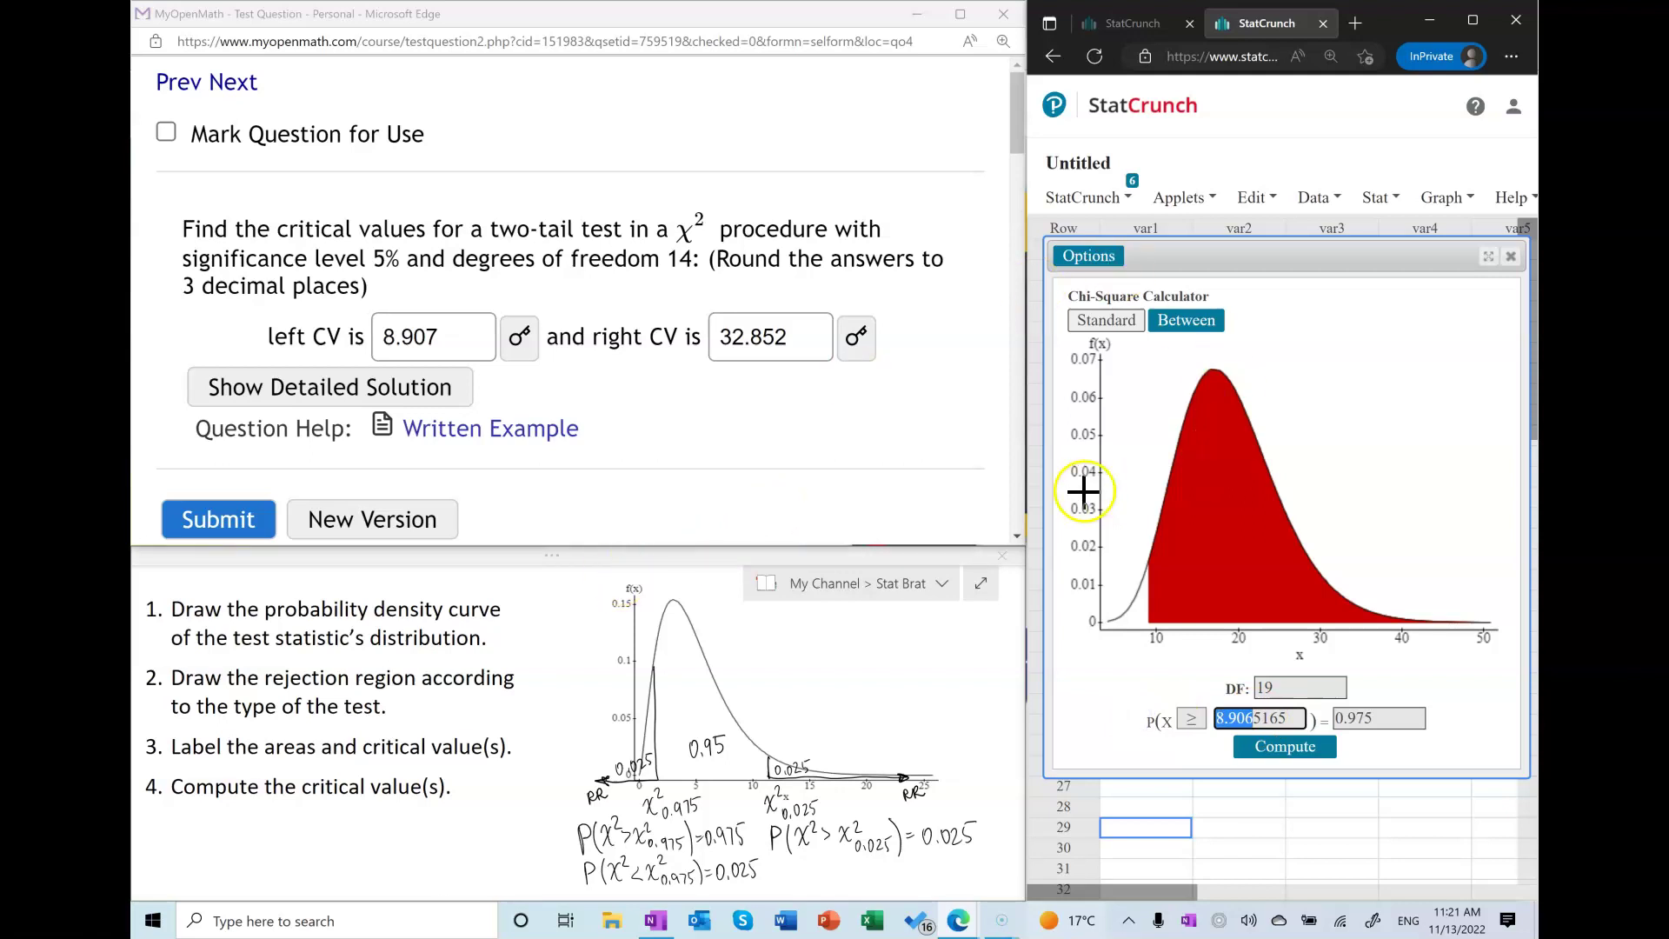
Switch the Chi-Square calculator to Between mode and set its degrees of freedom to 14
{"action": "left_click", "coordinate": [1172, 329]}
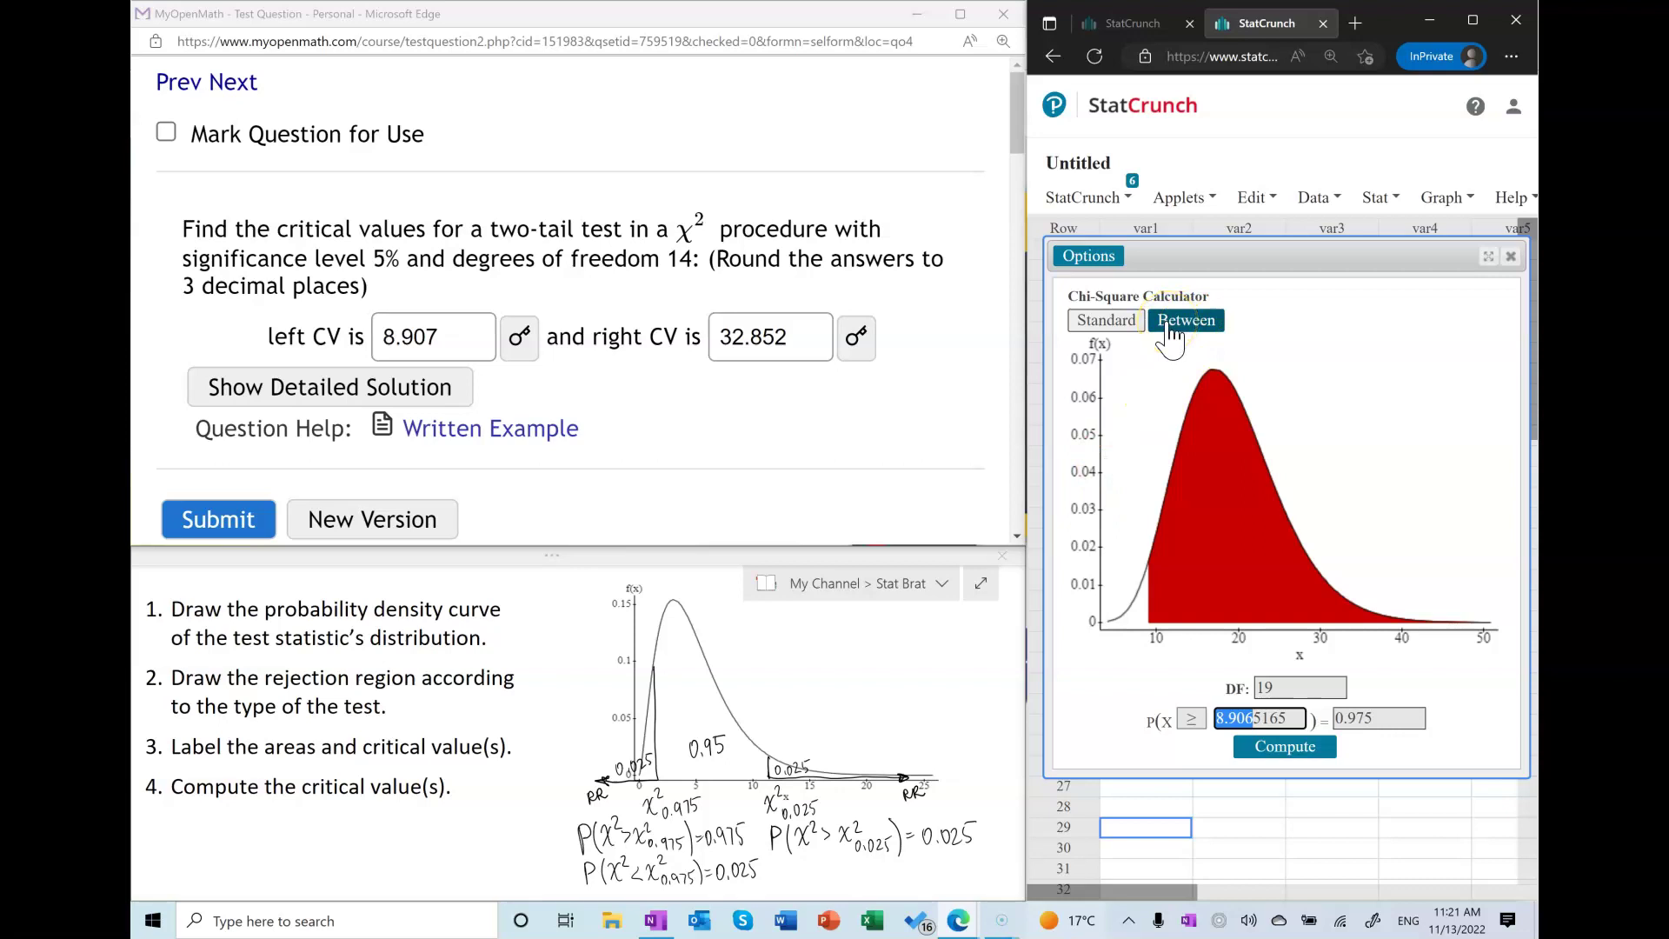
{"action": "double_click", "coordinate": [1391, 717]}
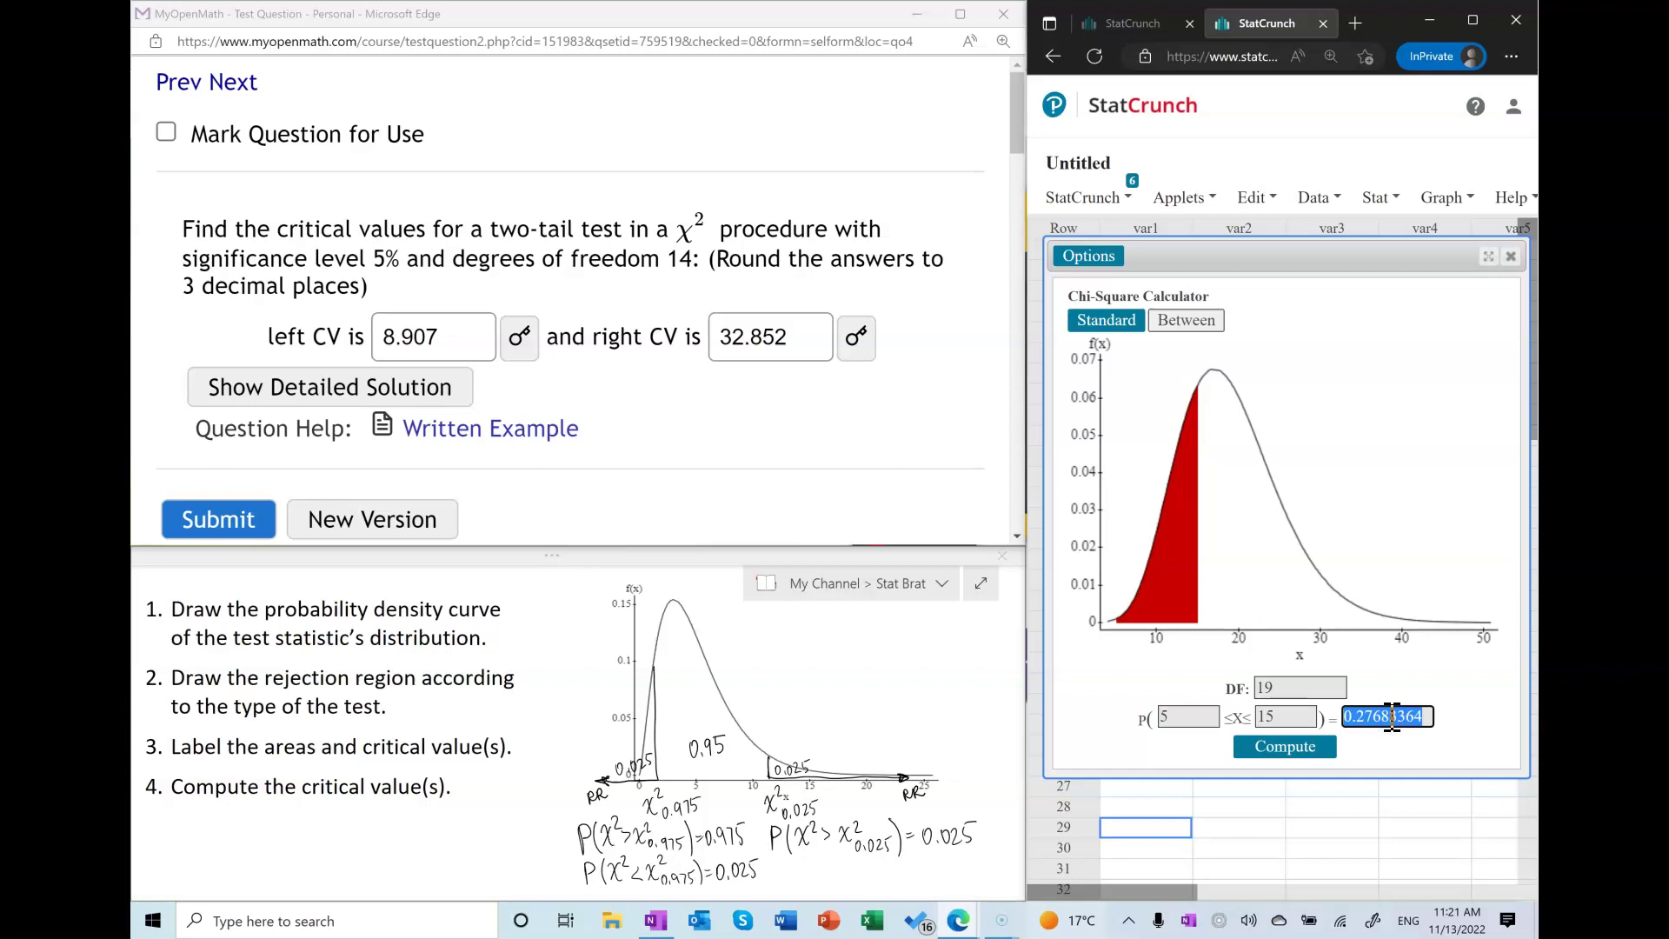
{"action": "type", "text": "0."}
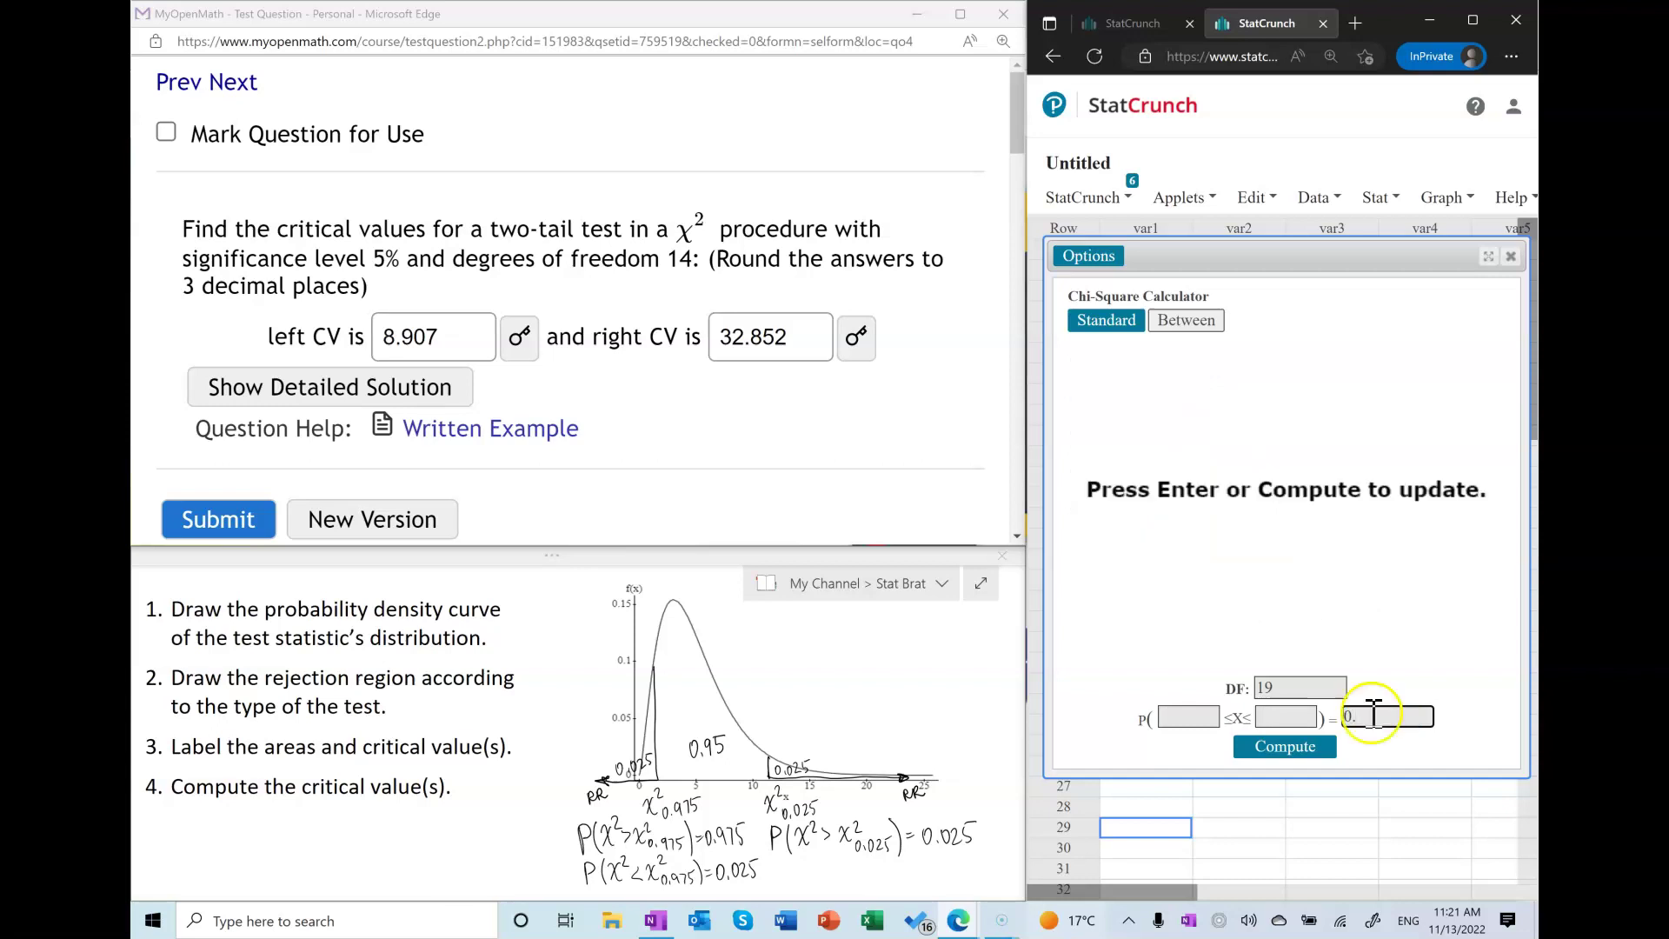
{"action": "double_click", "coordinate": [1265, 687]}
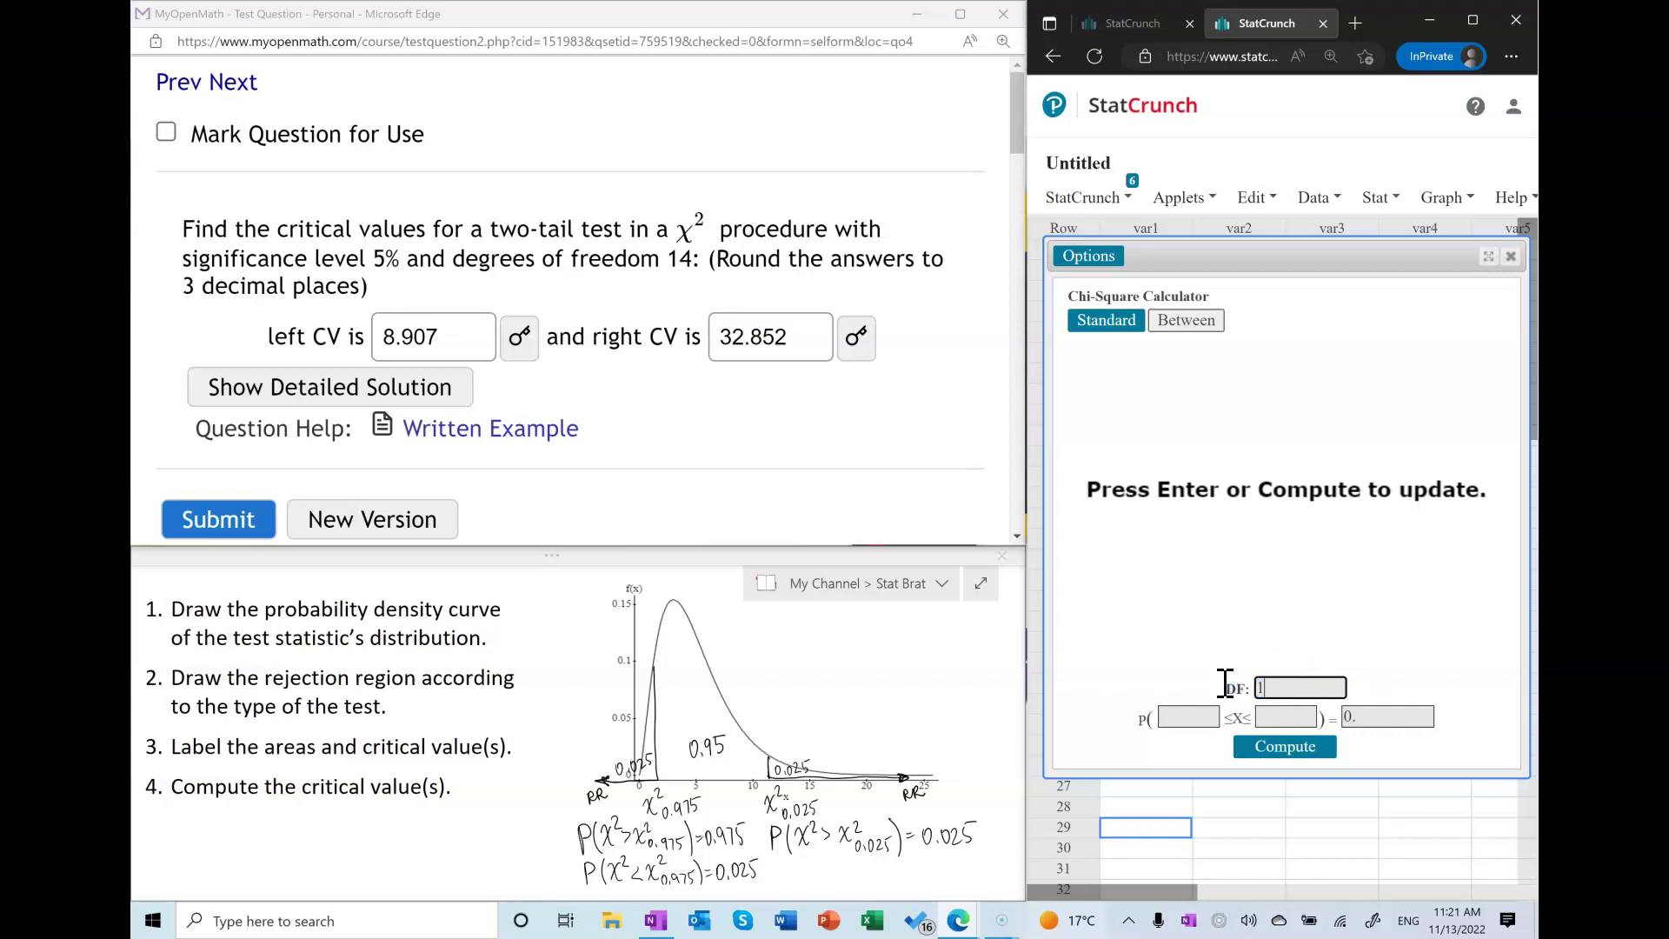
Compute both critical values in the calculator for a between probability of 0.95
{"action": "left_click", "coordinate": [1355, 718]}
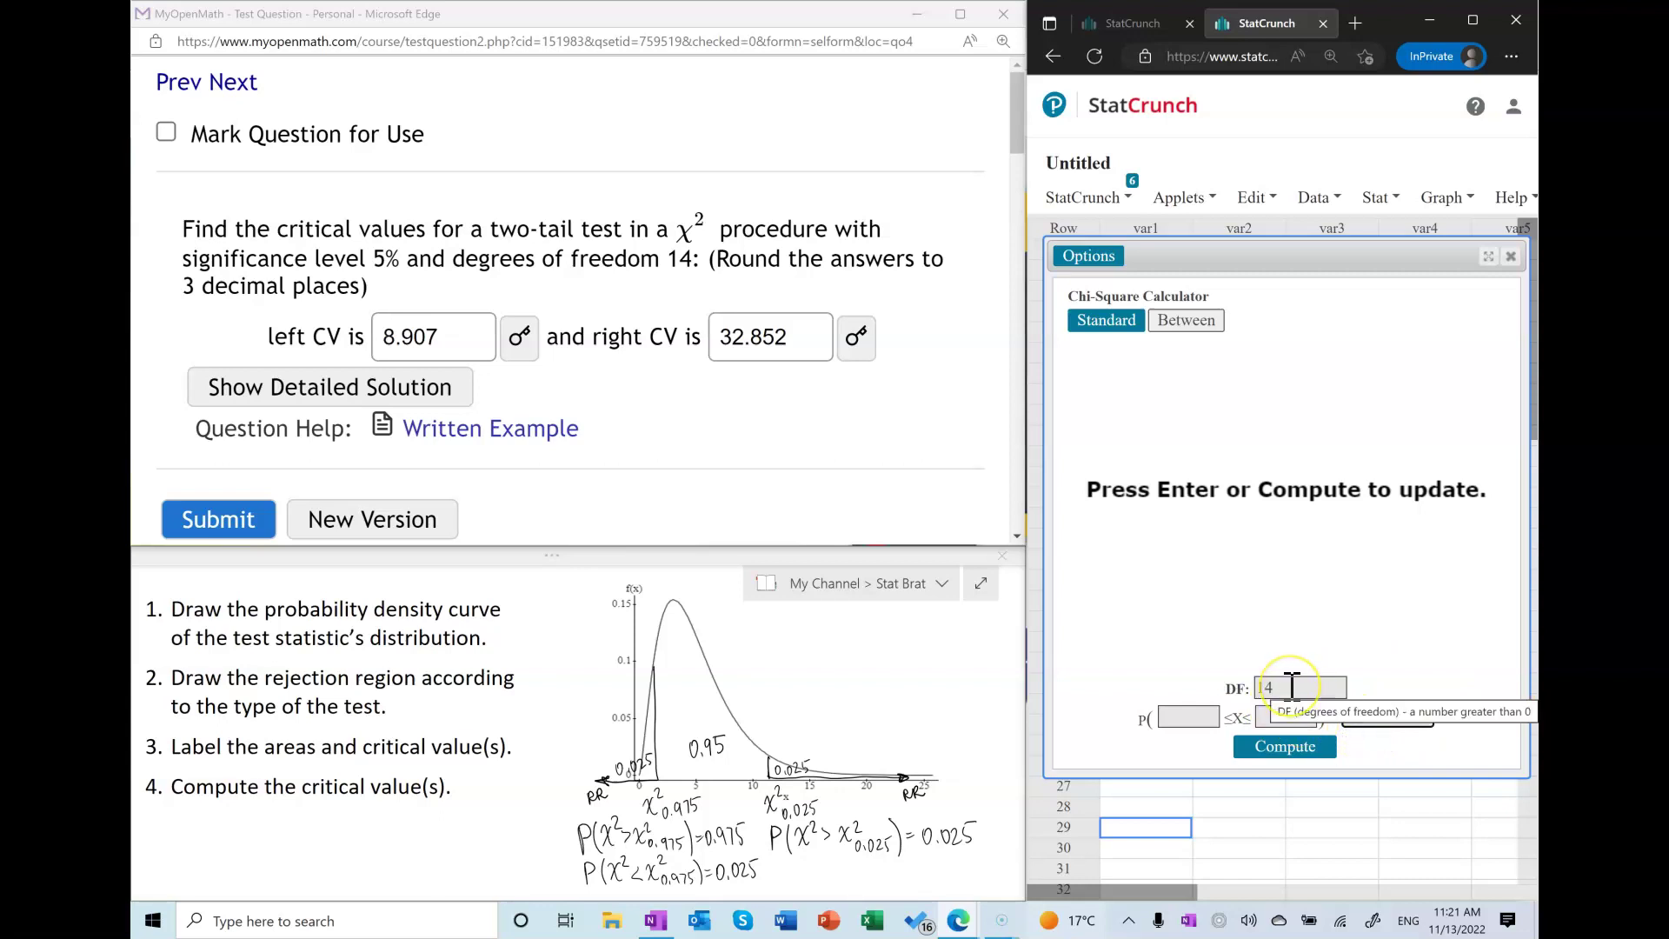
{"action": "left_click", "coordinate": [1380, 718]}
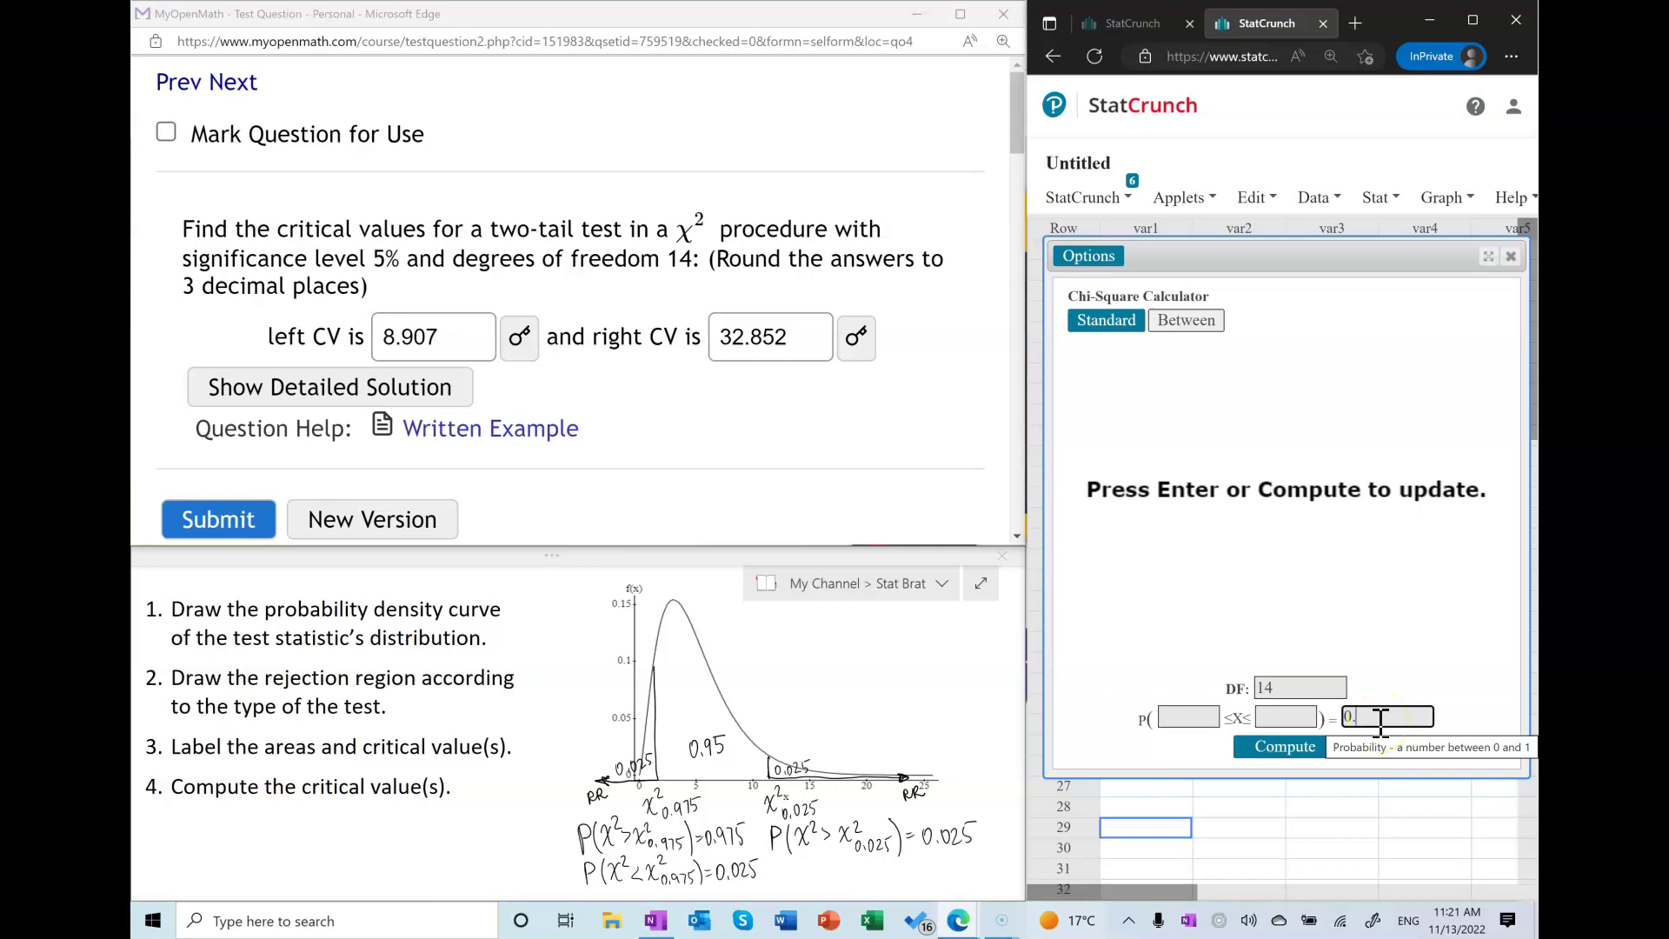
{"action": "type", "text": "0.95"}
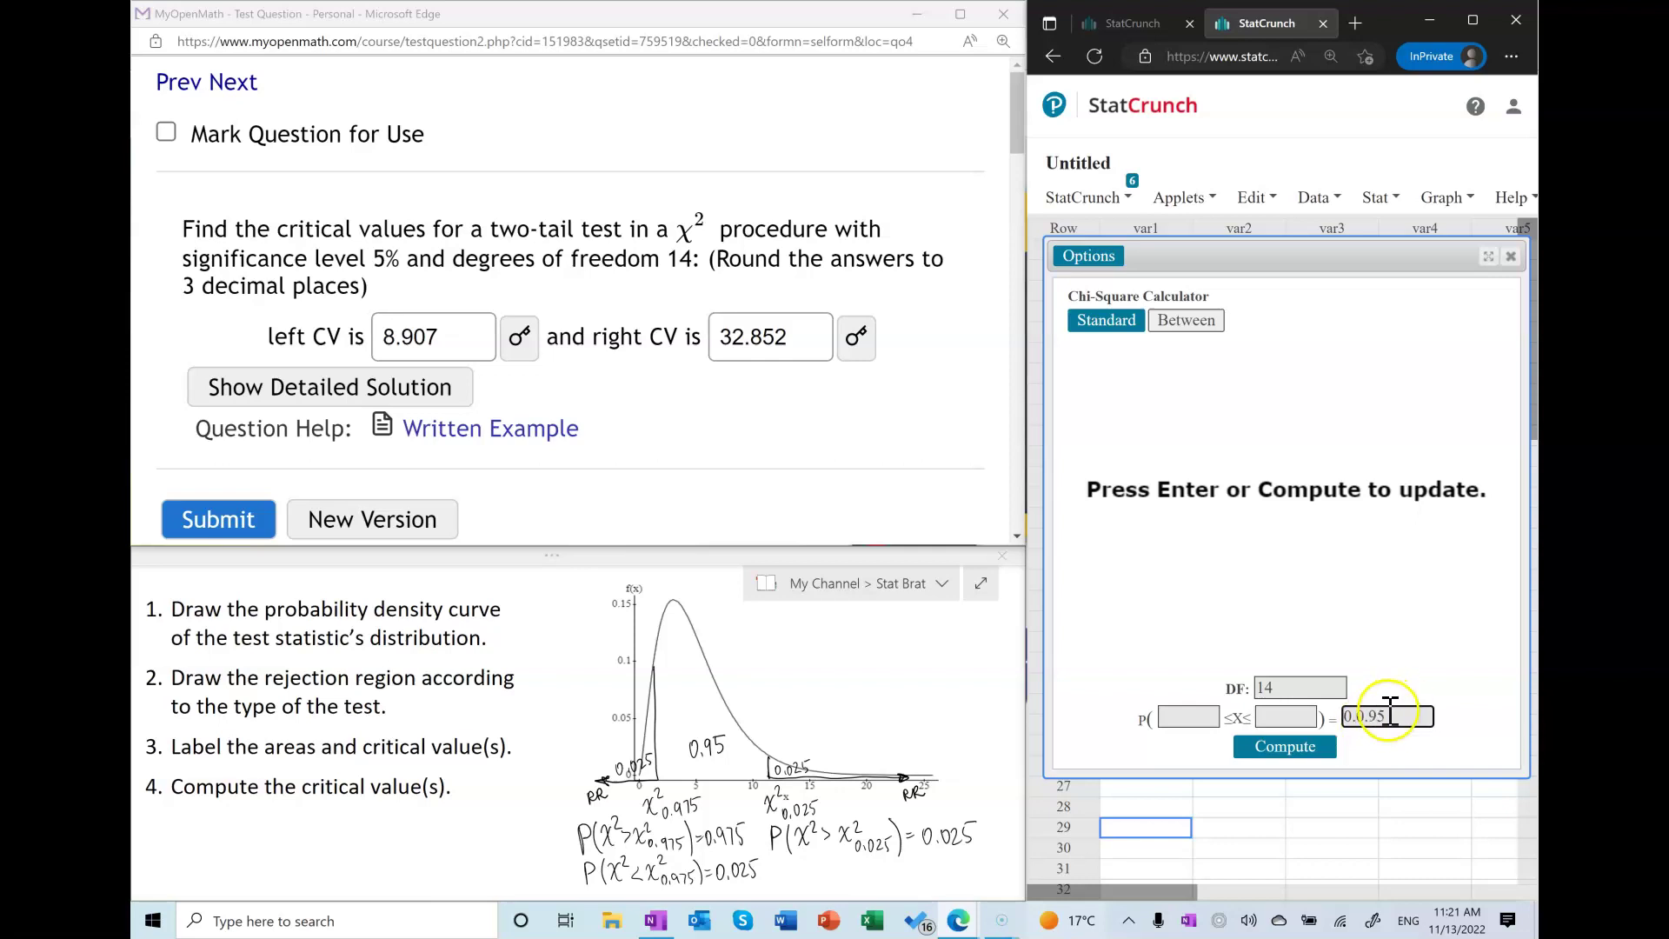
{"action": "left_click_drag", "start_coordinate": [1364, 718], "coordinate": [1271, 718]}
{"action": "key", "text": "BackSpace"}
{"action": "left_click", "coordinate": [1348, 711]}
{"action": "type", "text": "0"}
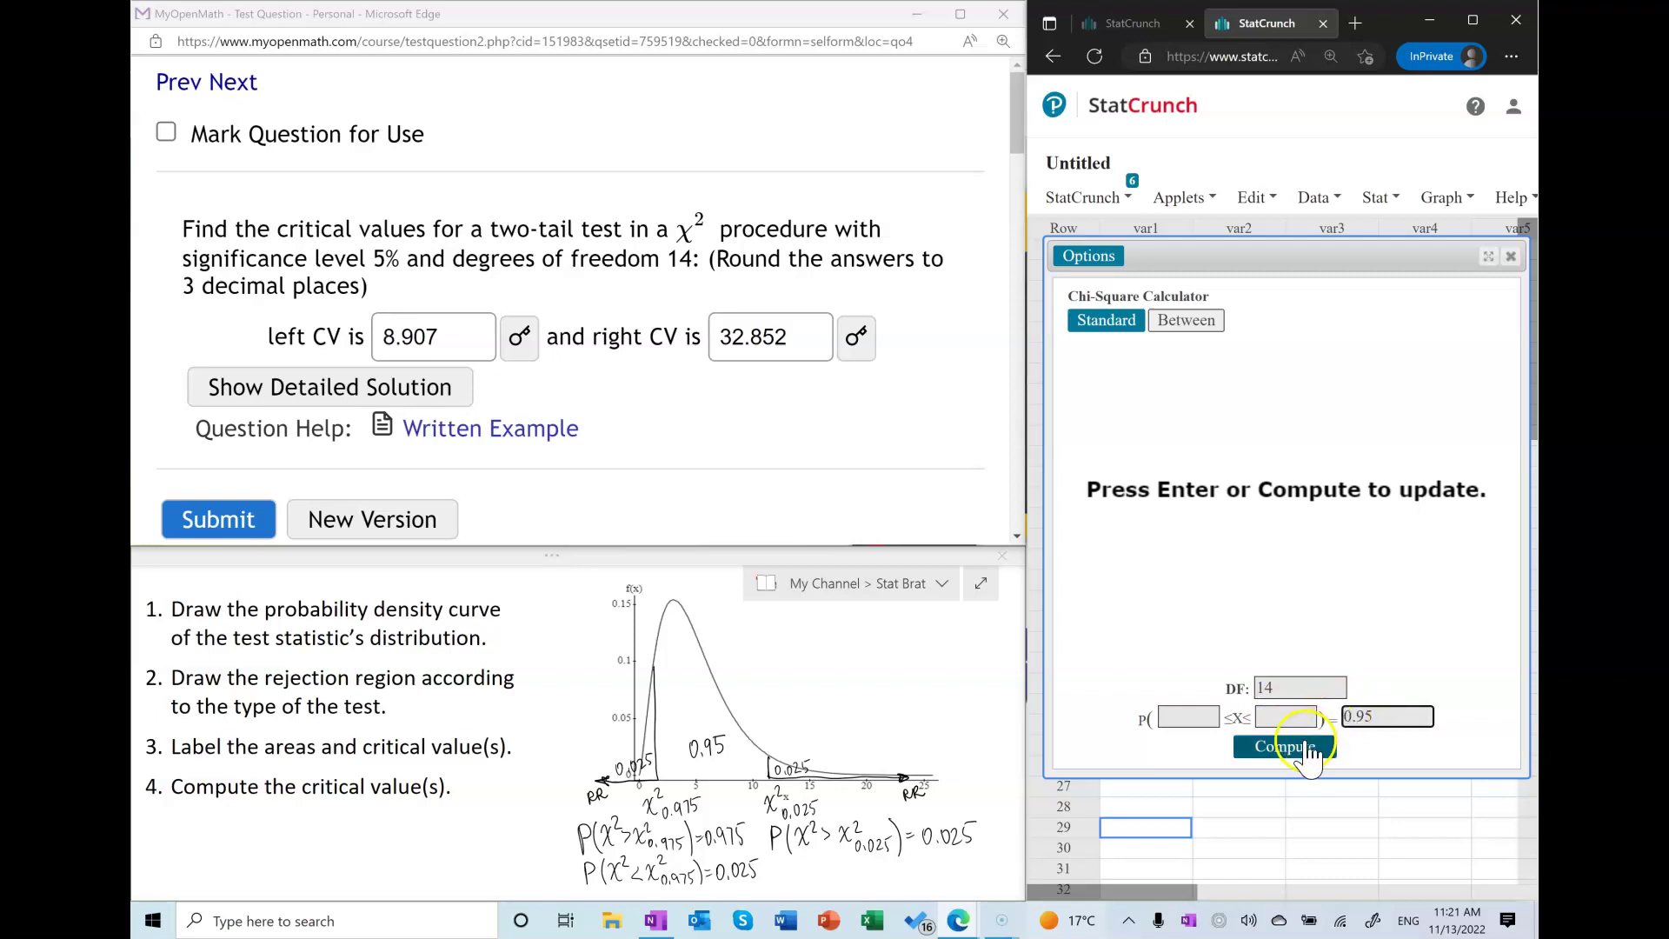
{"action": "left_click", "coordinate": [1286, 746]}
Replace the two-tail answers with the calculator's limits rounded to three decimals: right CV 26.119 and left CV 5.629
{"action": "left_click_drag", "start_coordinate": [1306, 718], "coordinate": [1158, 715]}
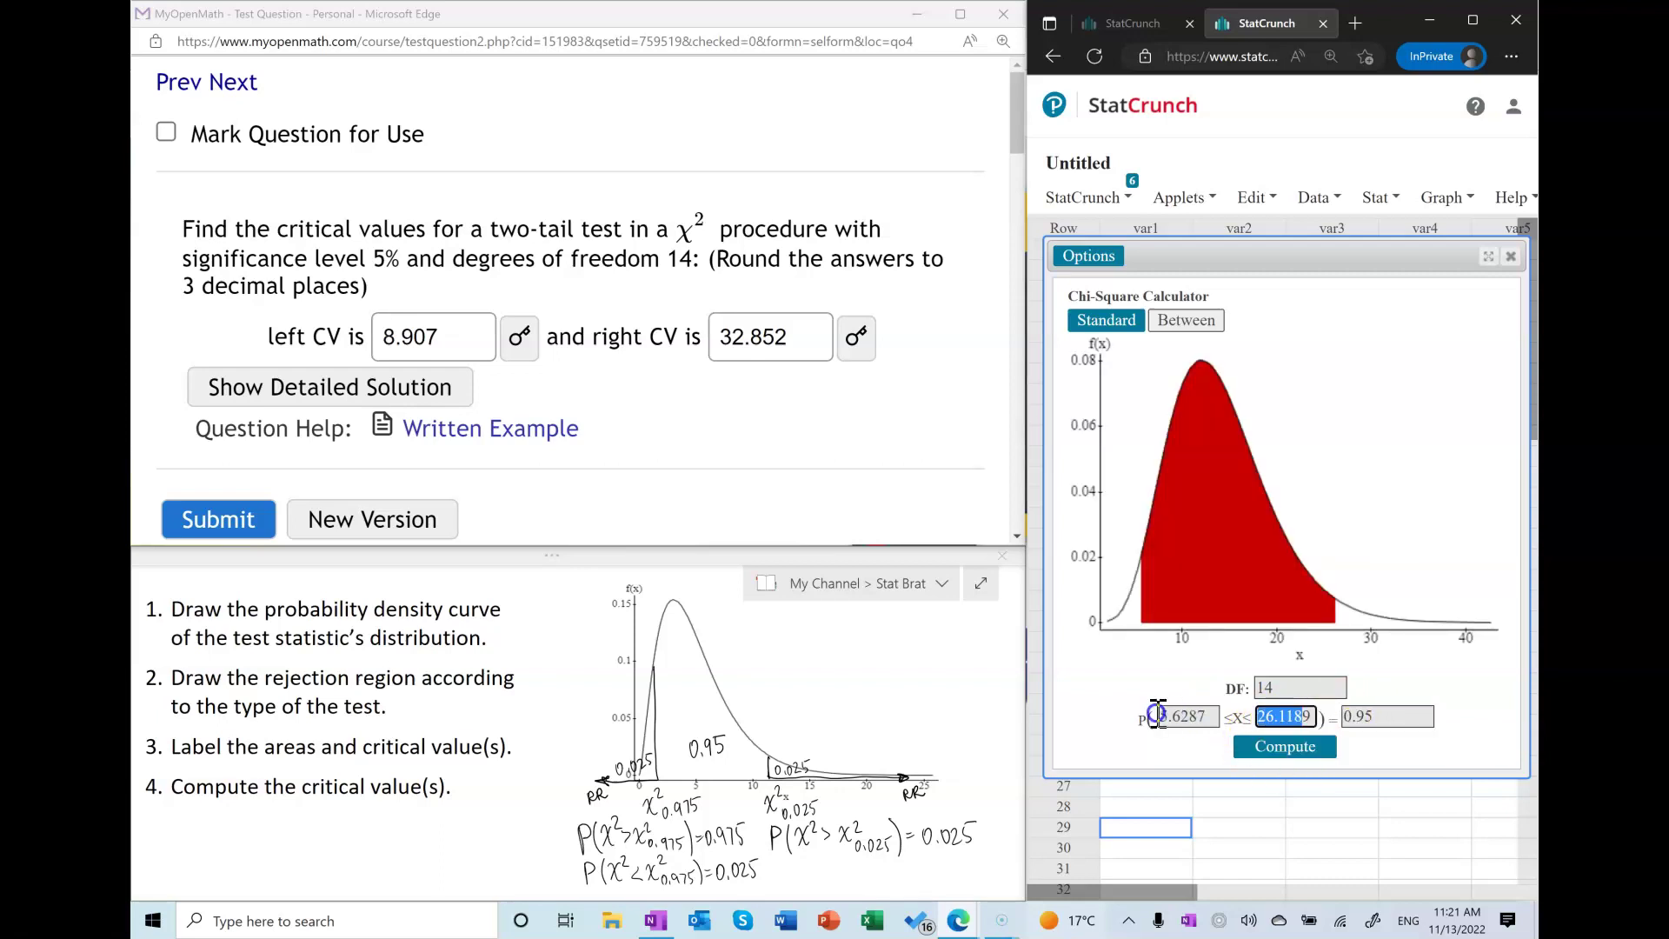
{"action": "key", "text": "ctrl+c"}
{"action": "double_click", "coordinate": [776, 336]}
{"action": "key", "text": "ctrl+v"}
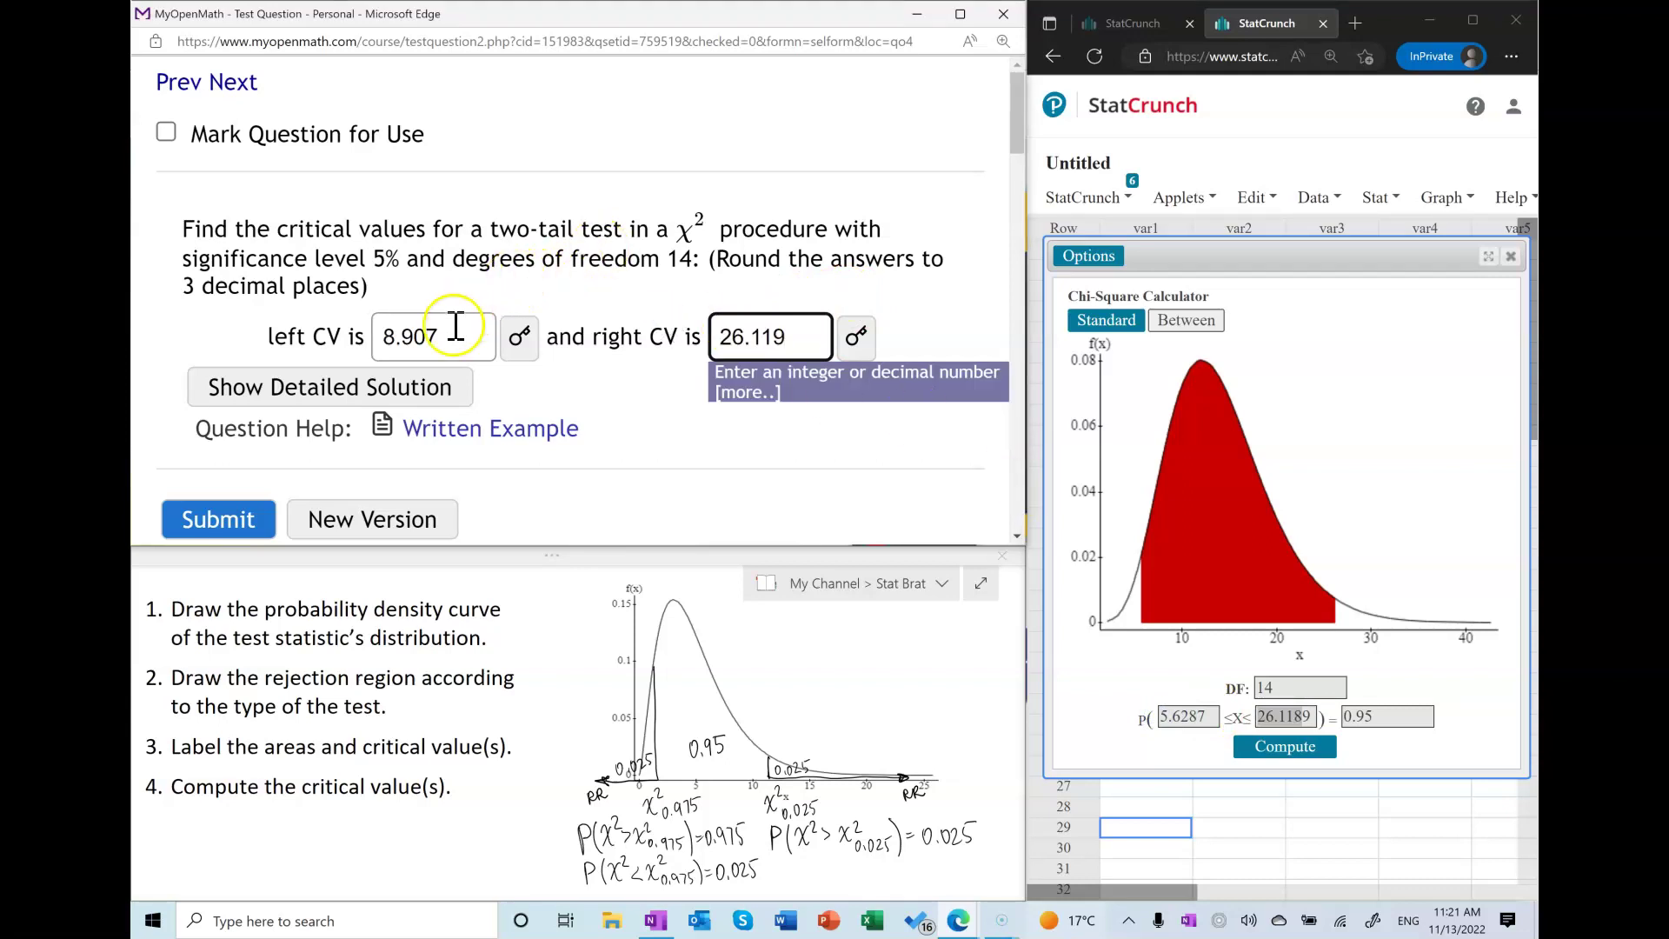
{"action": "left_click_drag", "start_coordinate": [447, 336], "coordinate": [328, 340]}
{"action": "type", "text": "5.629"}
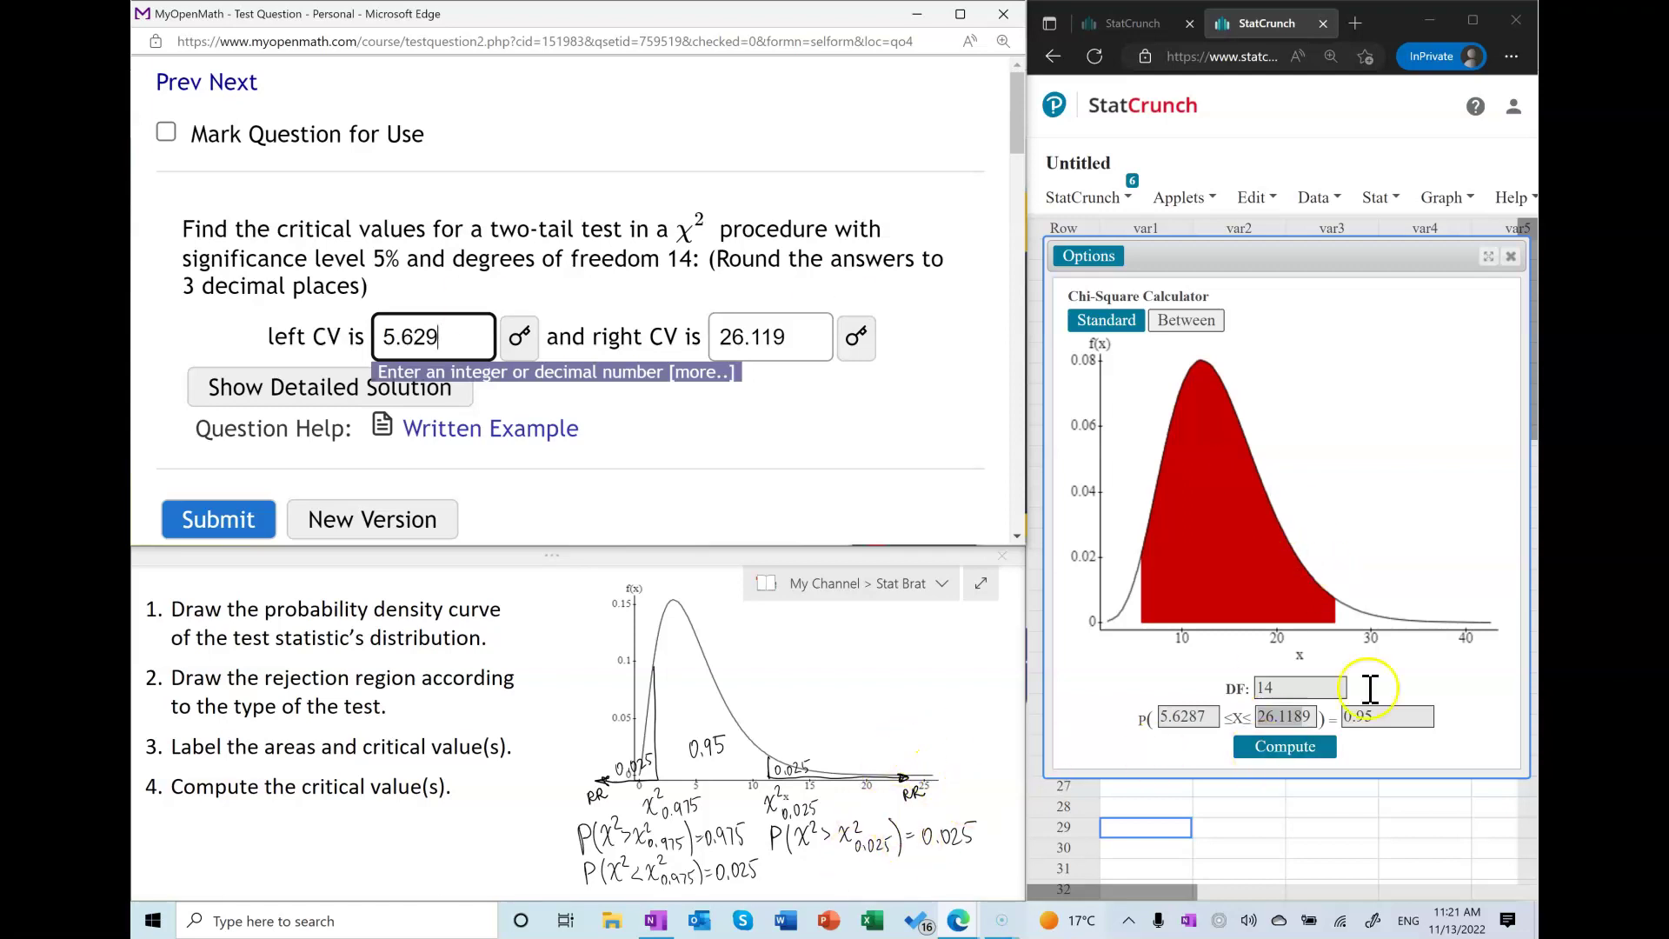
Check the right critical value by recomputing it in Standard mode with a ≥ probability of 0.025
{"action": "left_click", "coordinate": [1185, 320]}
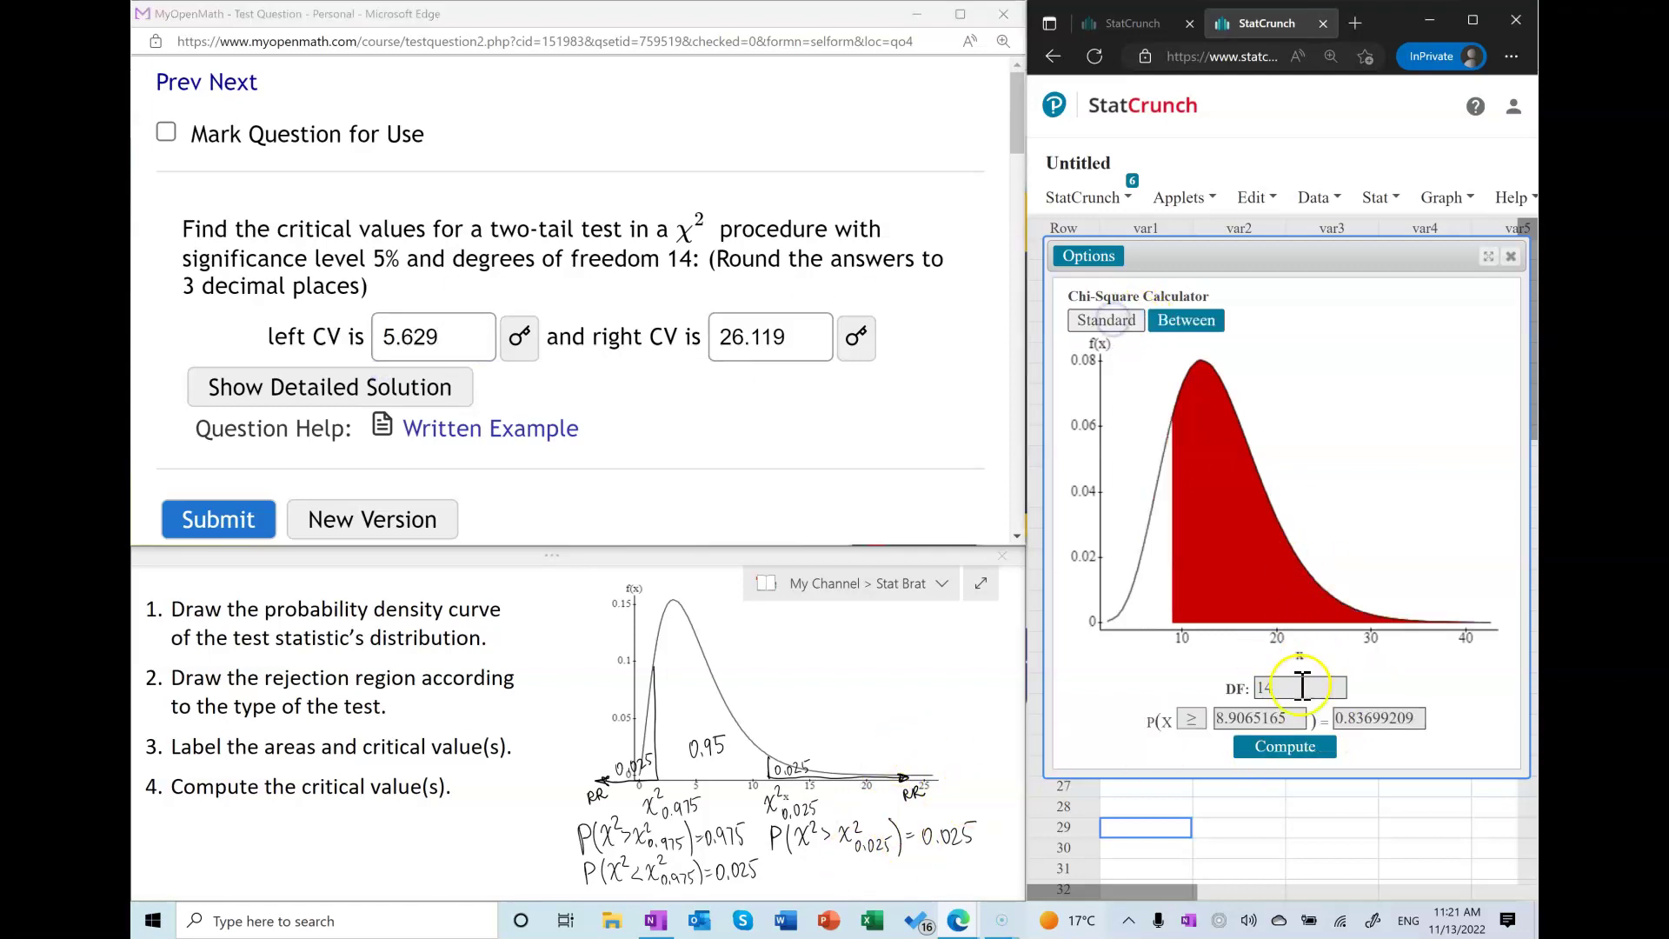
{"action": "left_click_drag", "start_coordinate": [1304, 718], "coordinate": [1109, 711]}
{"action": "key", "text": "BackSpace"}
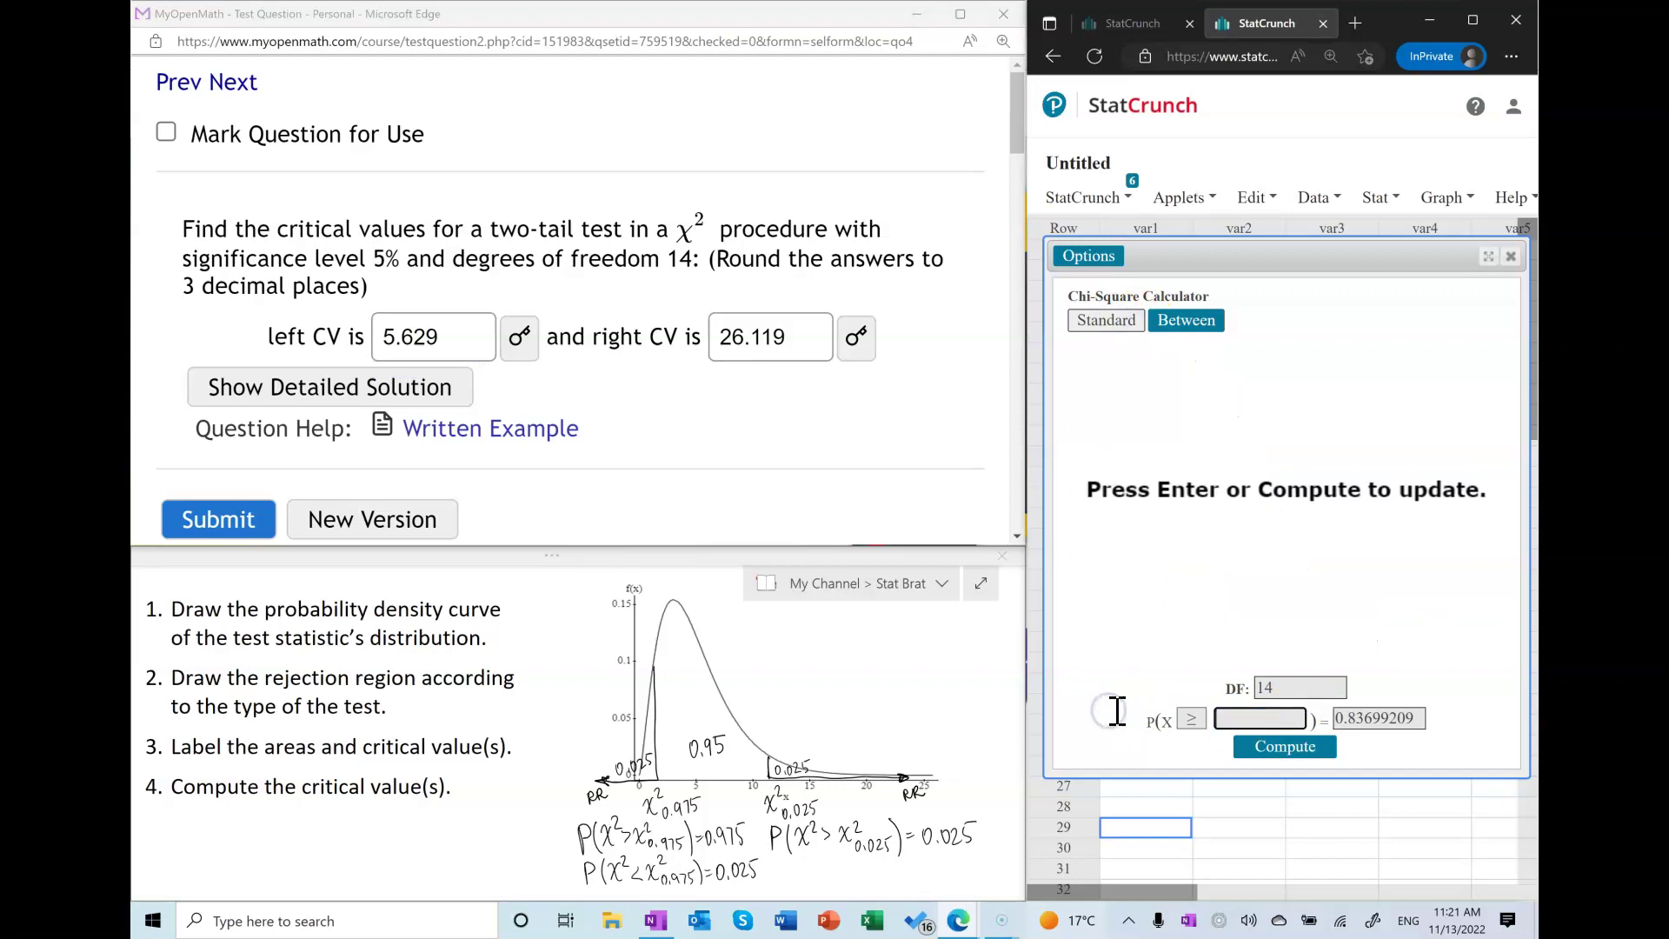
{"action": "double_click", "coordinate": [1383, 719]}
{"action": "type", "text": "0.025"}
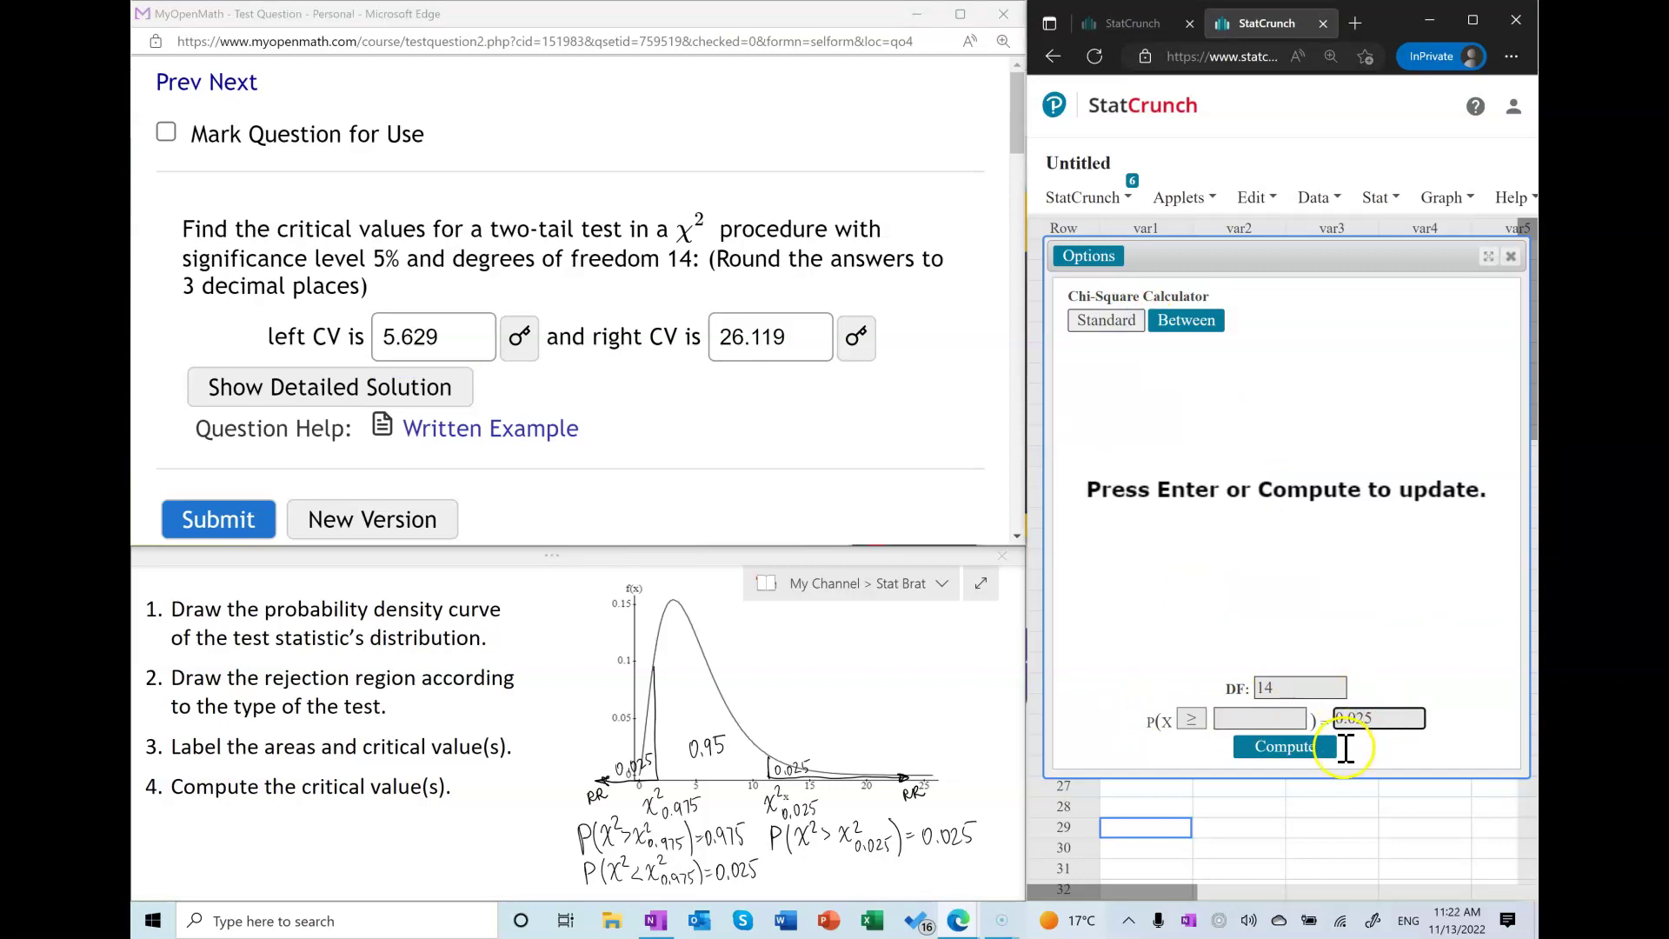
{"action": "left_click", "coordinate": [1335, 746]}
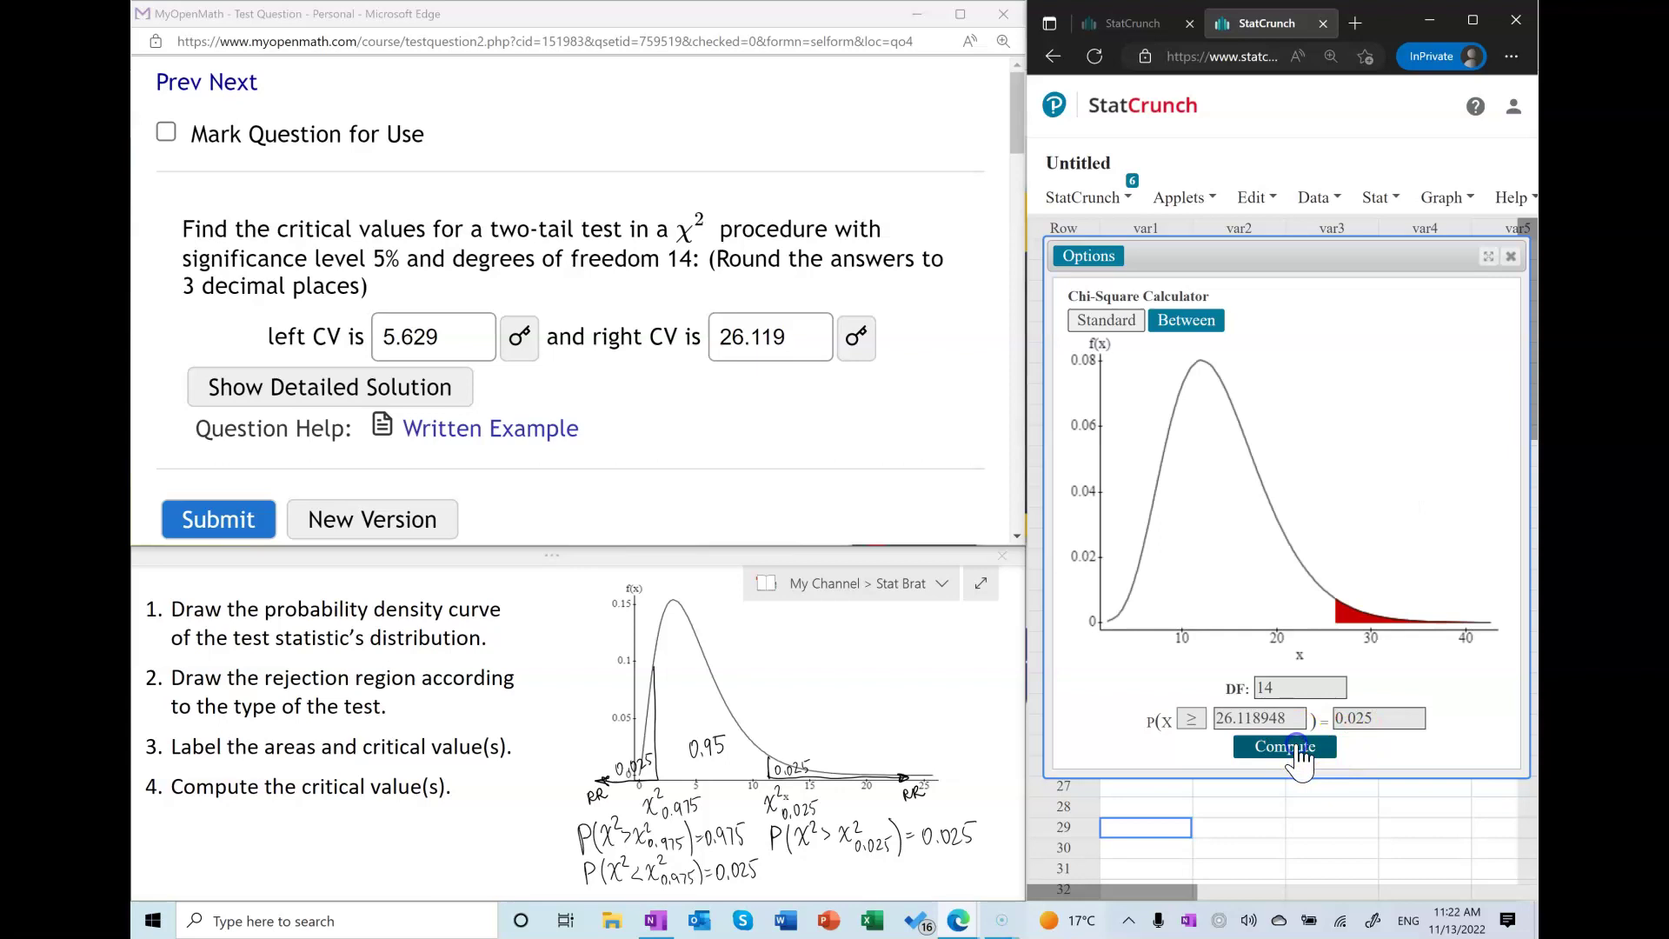
{"action": "double_click", "coordinate": [804, 340]}
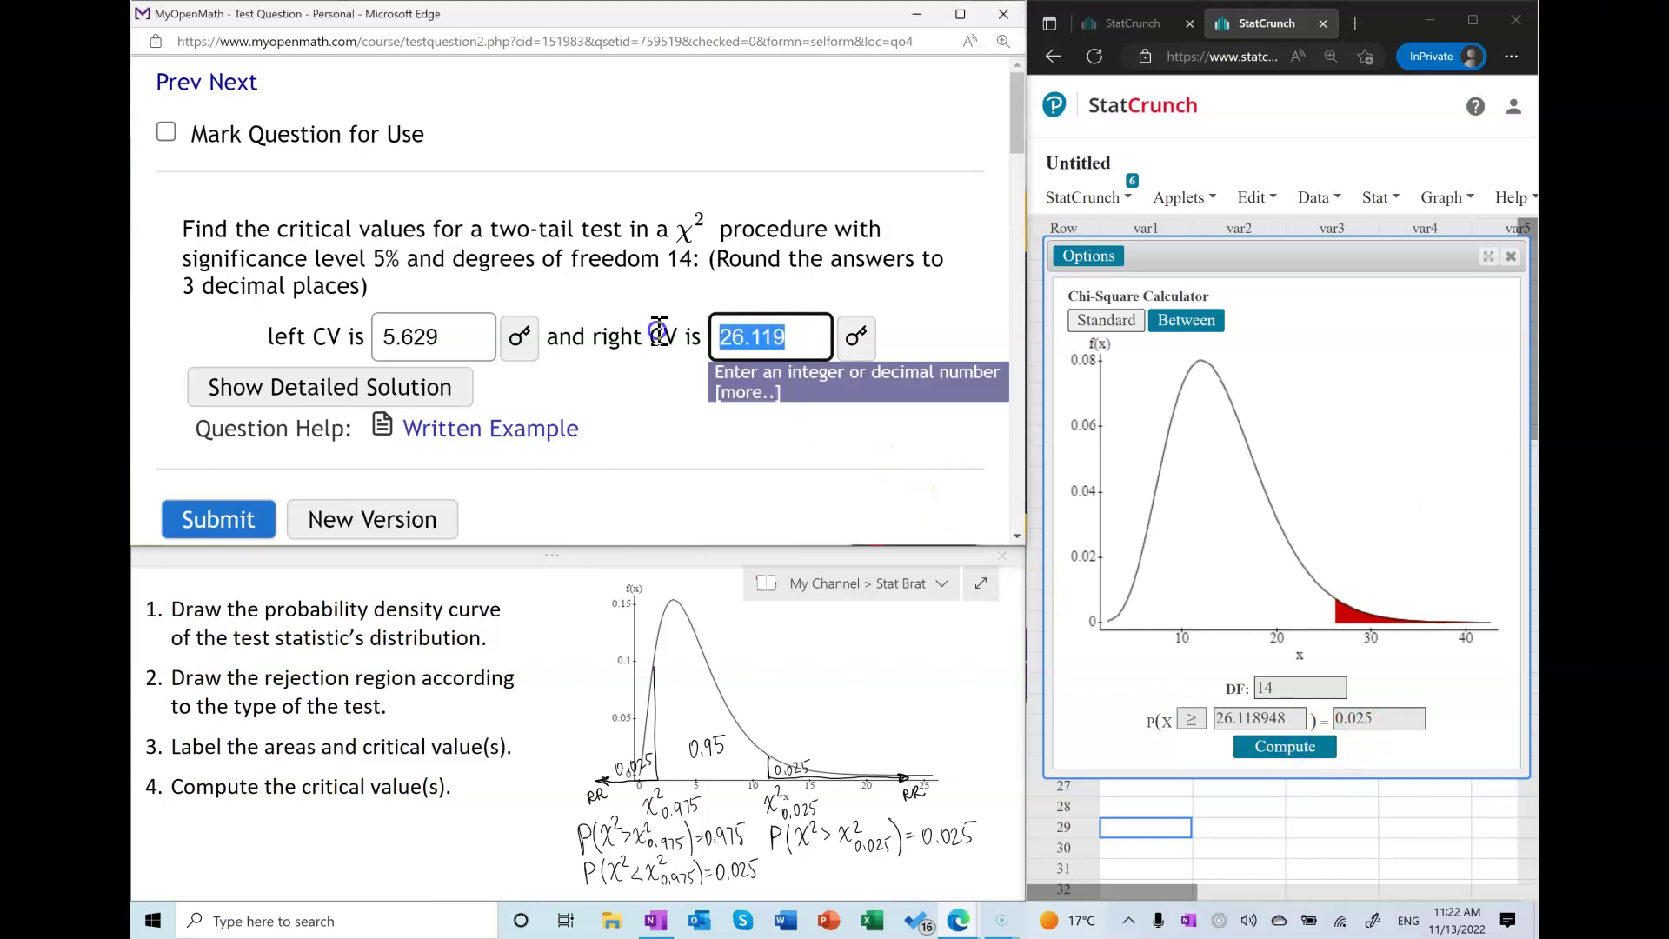
Check the left critical value by recomputing it with a ≤ probability of 0.025 and comparing it with the left CV answer
{"action": "double_click", "coordinate": [1295, 718]}
{"action": "key", "text": "BackSpace"}
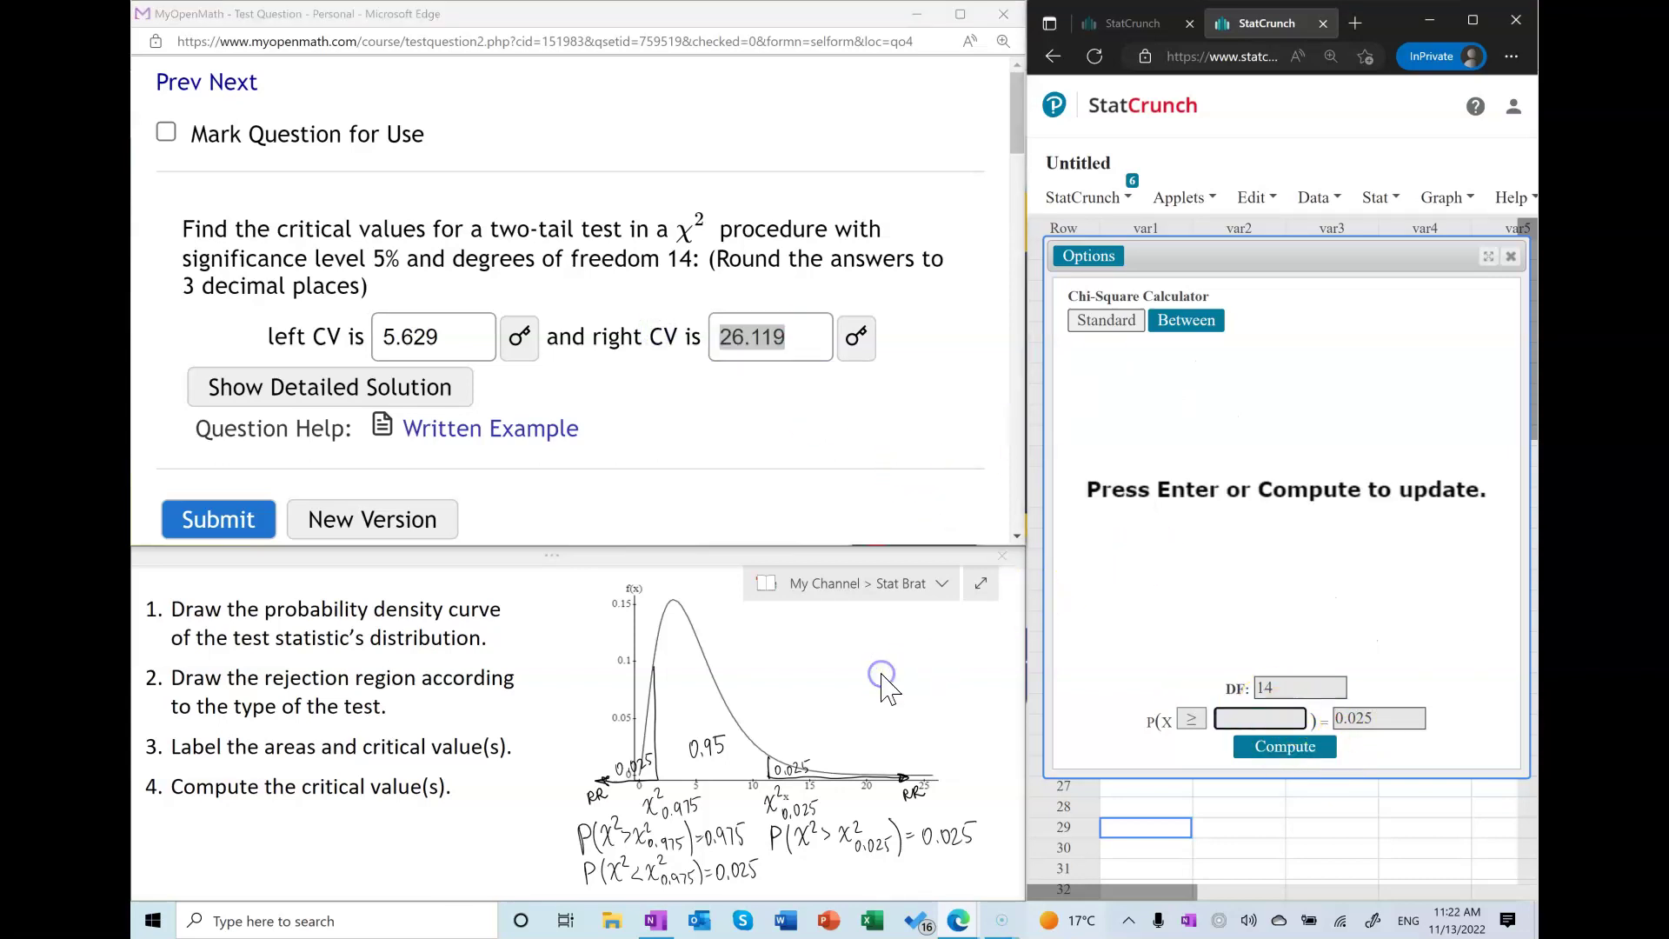
{"action": "left_click", "coordinate": [1192, 719]}
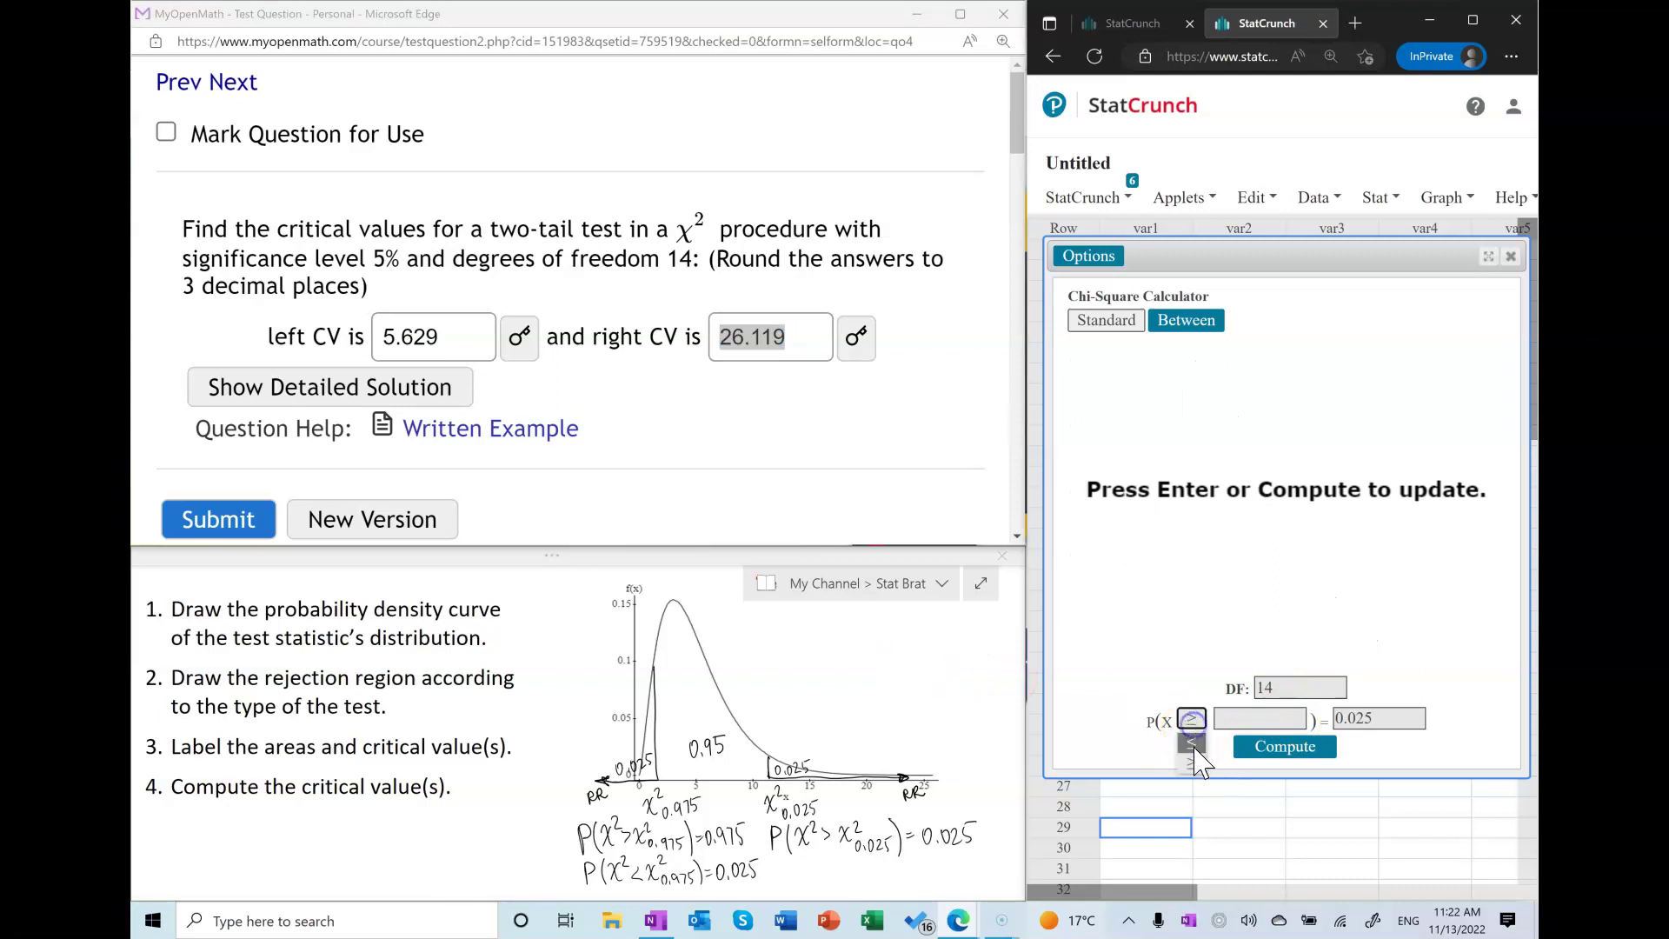
{"action": "left_click", "coordinate": [1192, 742]}
{"action": "left_click", "coordinate": [1285, 746]}
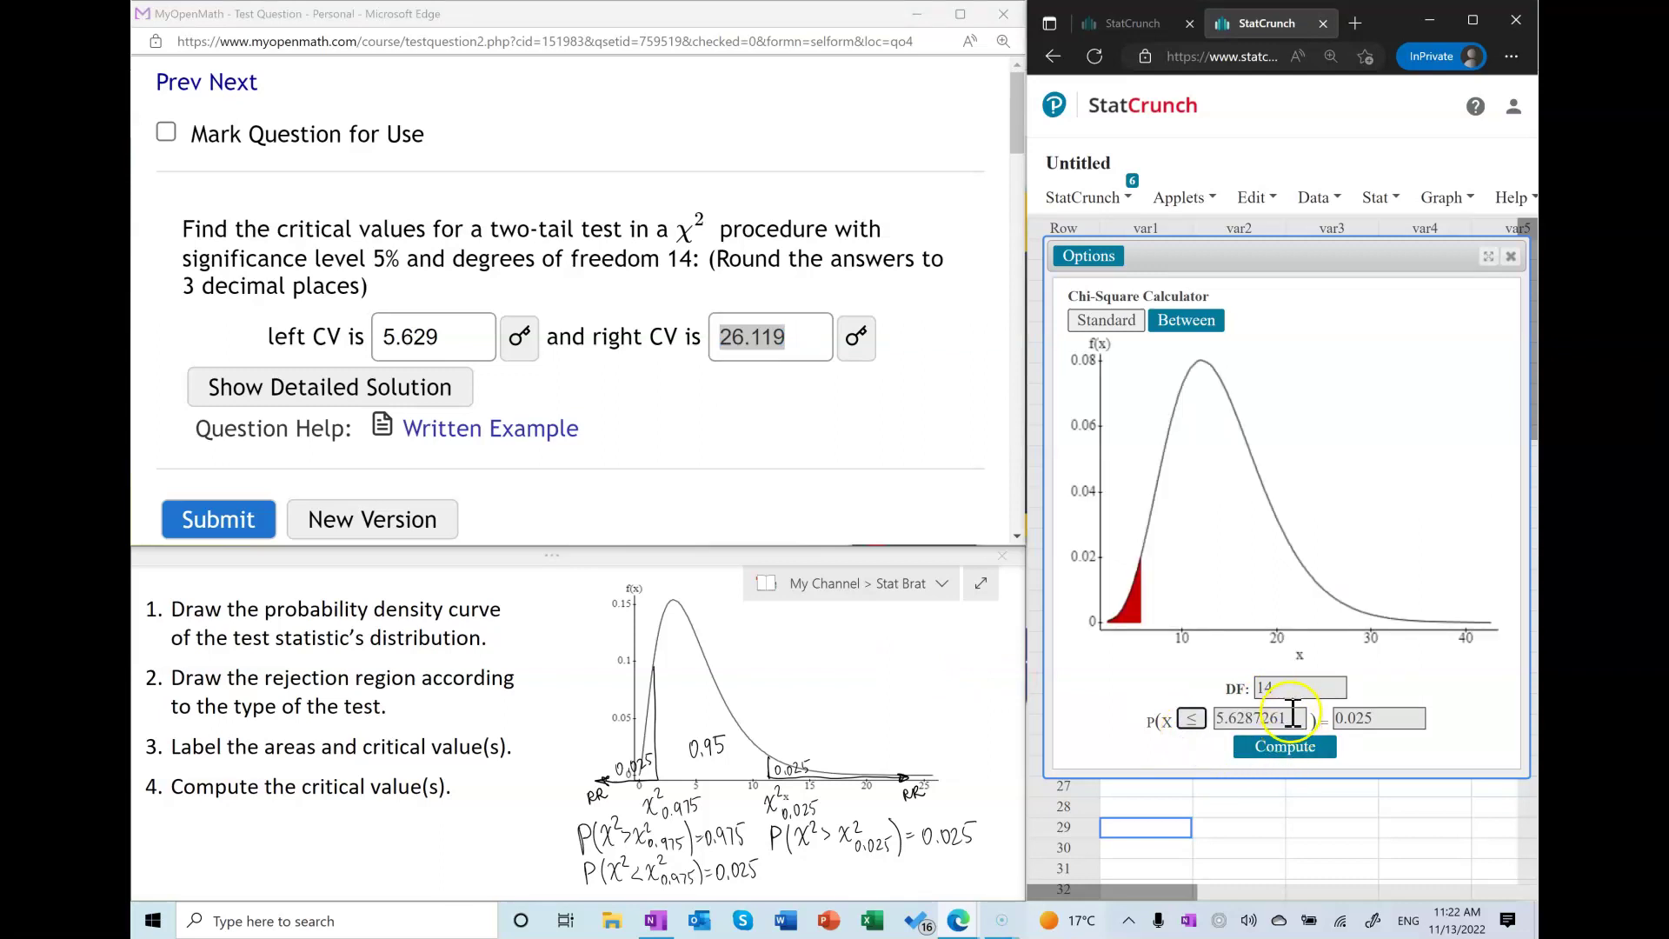
{"action": "left_click", "coordinate": [1274, 719]}
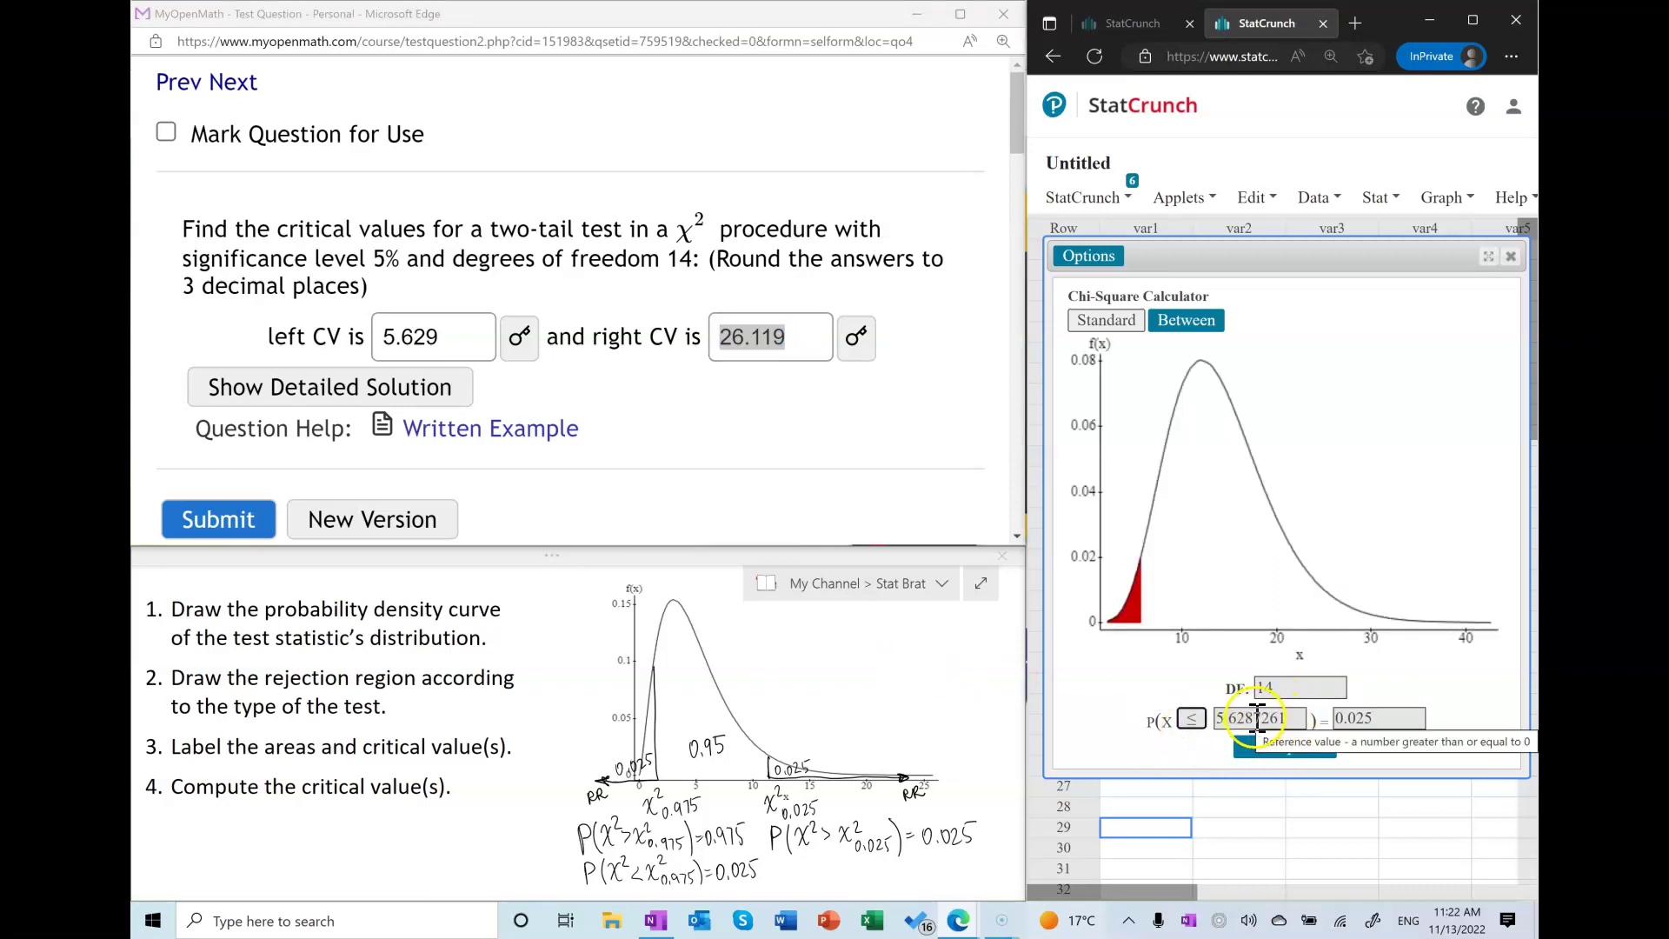
{"action": "left_click_drag", "start_coordinate": [1255, 719], "coordinate": [1107, 714]}
{"action": "double_click", "coordinate": [431, 337]}
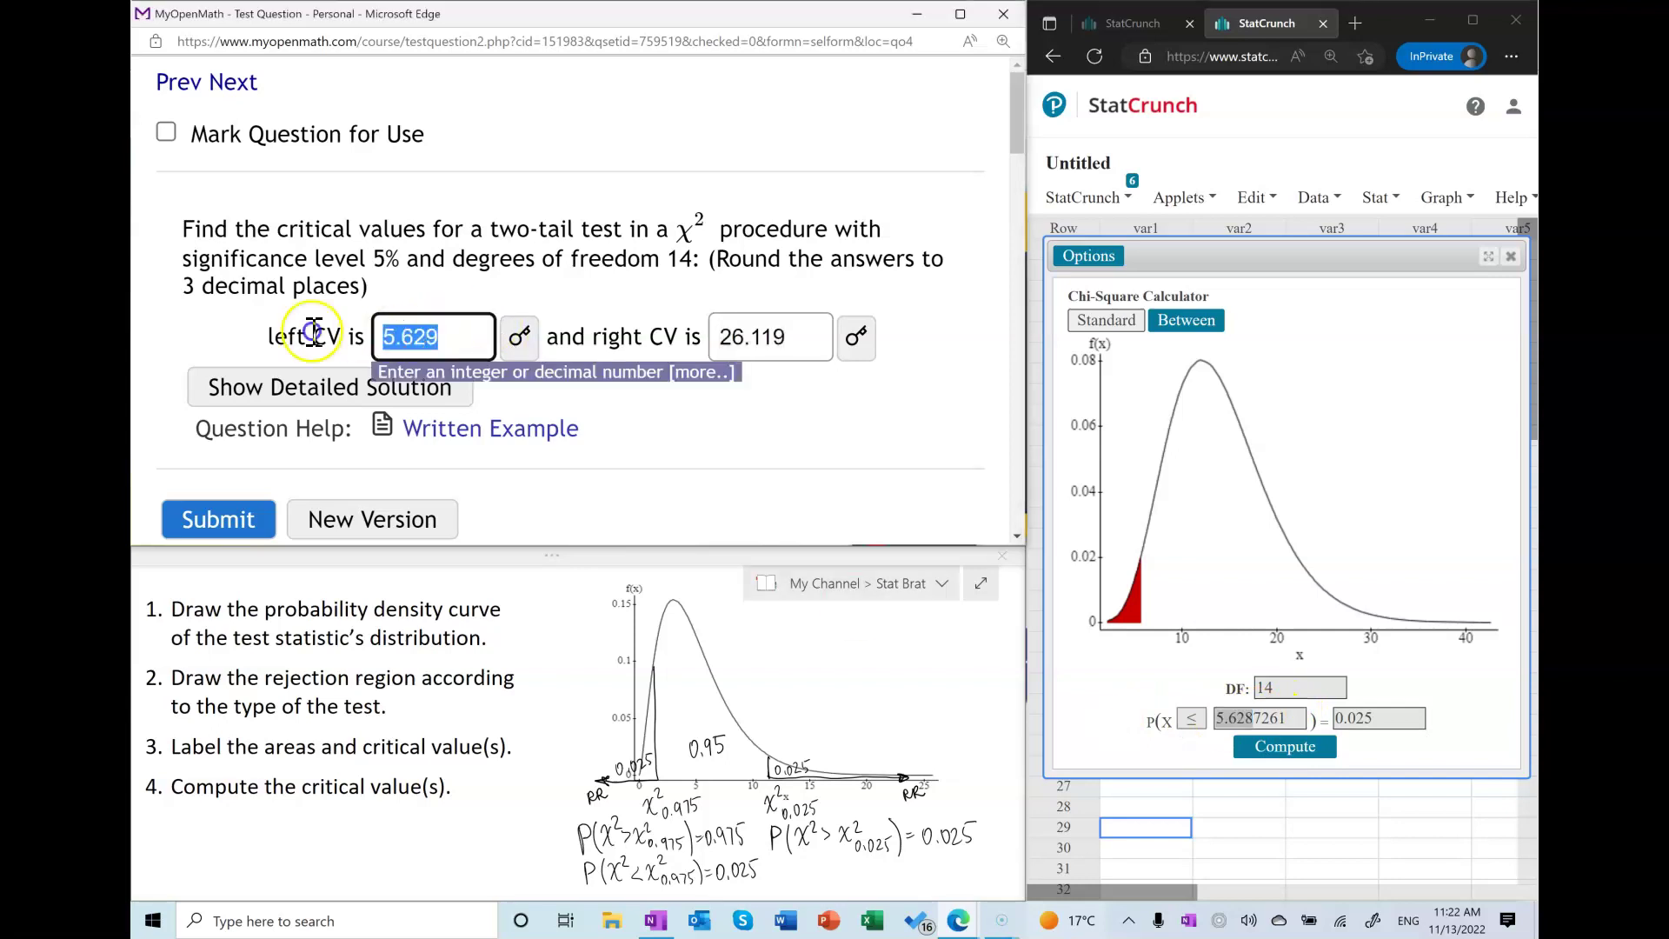
{"action": "left_click", "coordinate": [674, 447]}
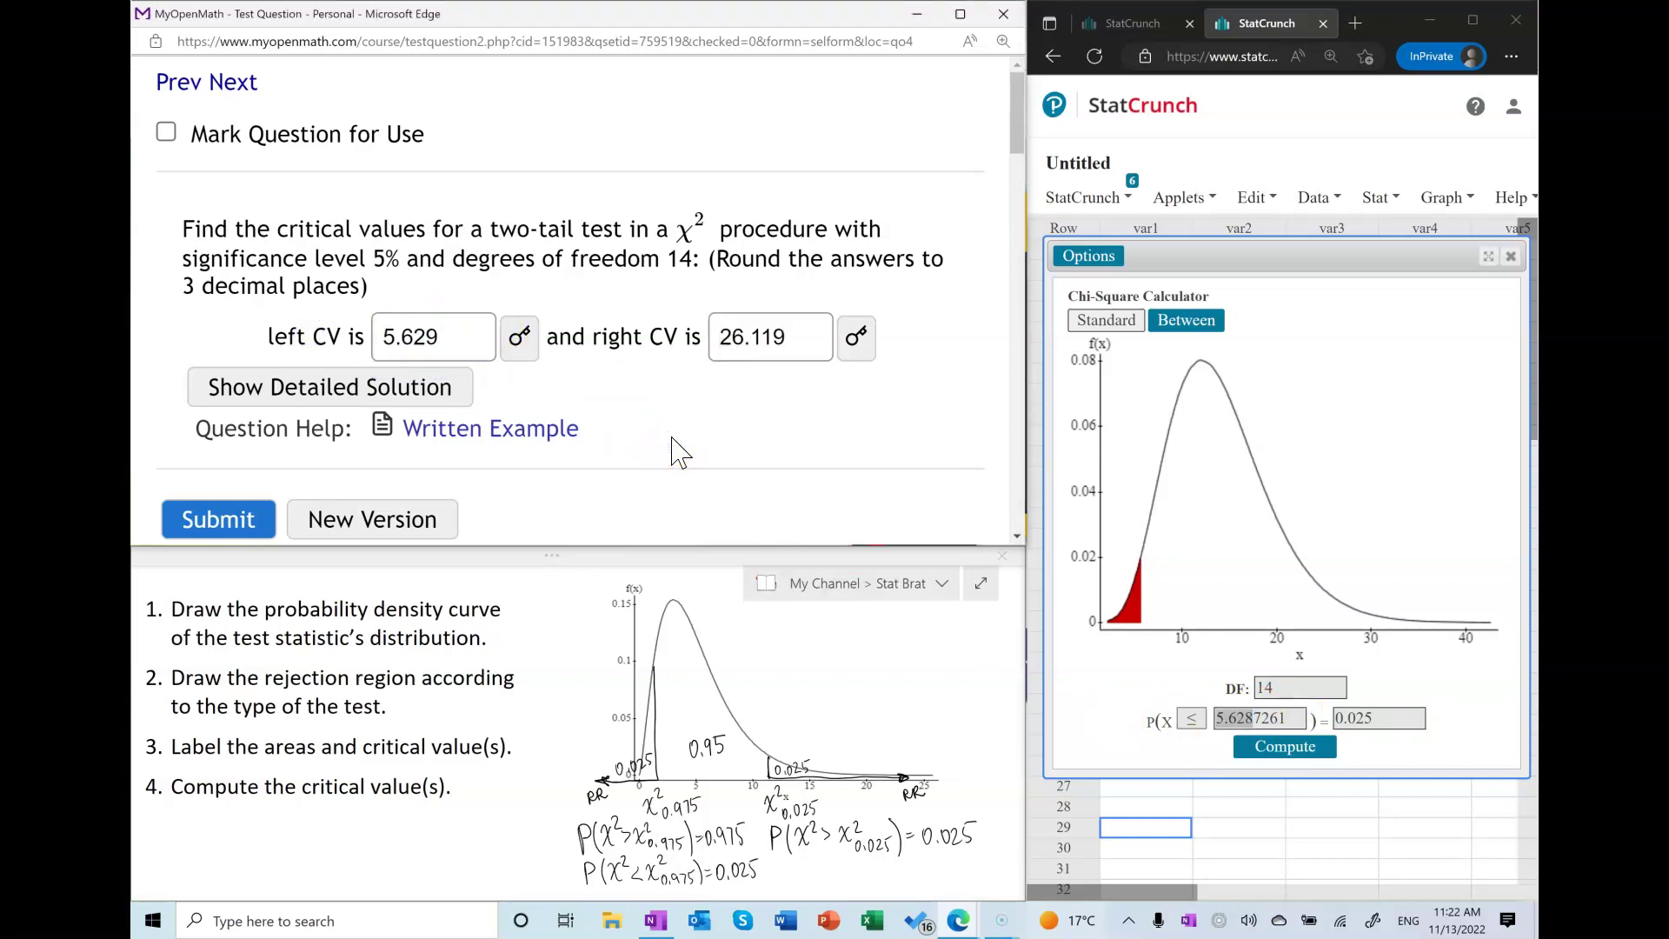
Submit the two-tail answers and load a new version of the question
{"action": "left_click", "coordinate": [459, 474]}
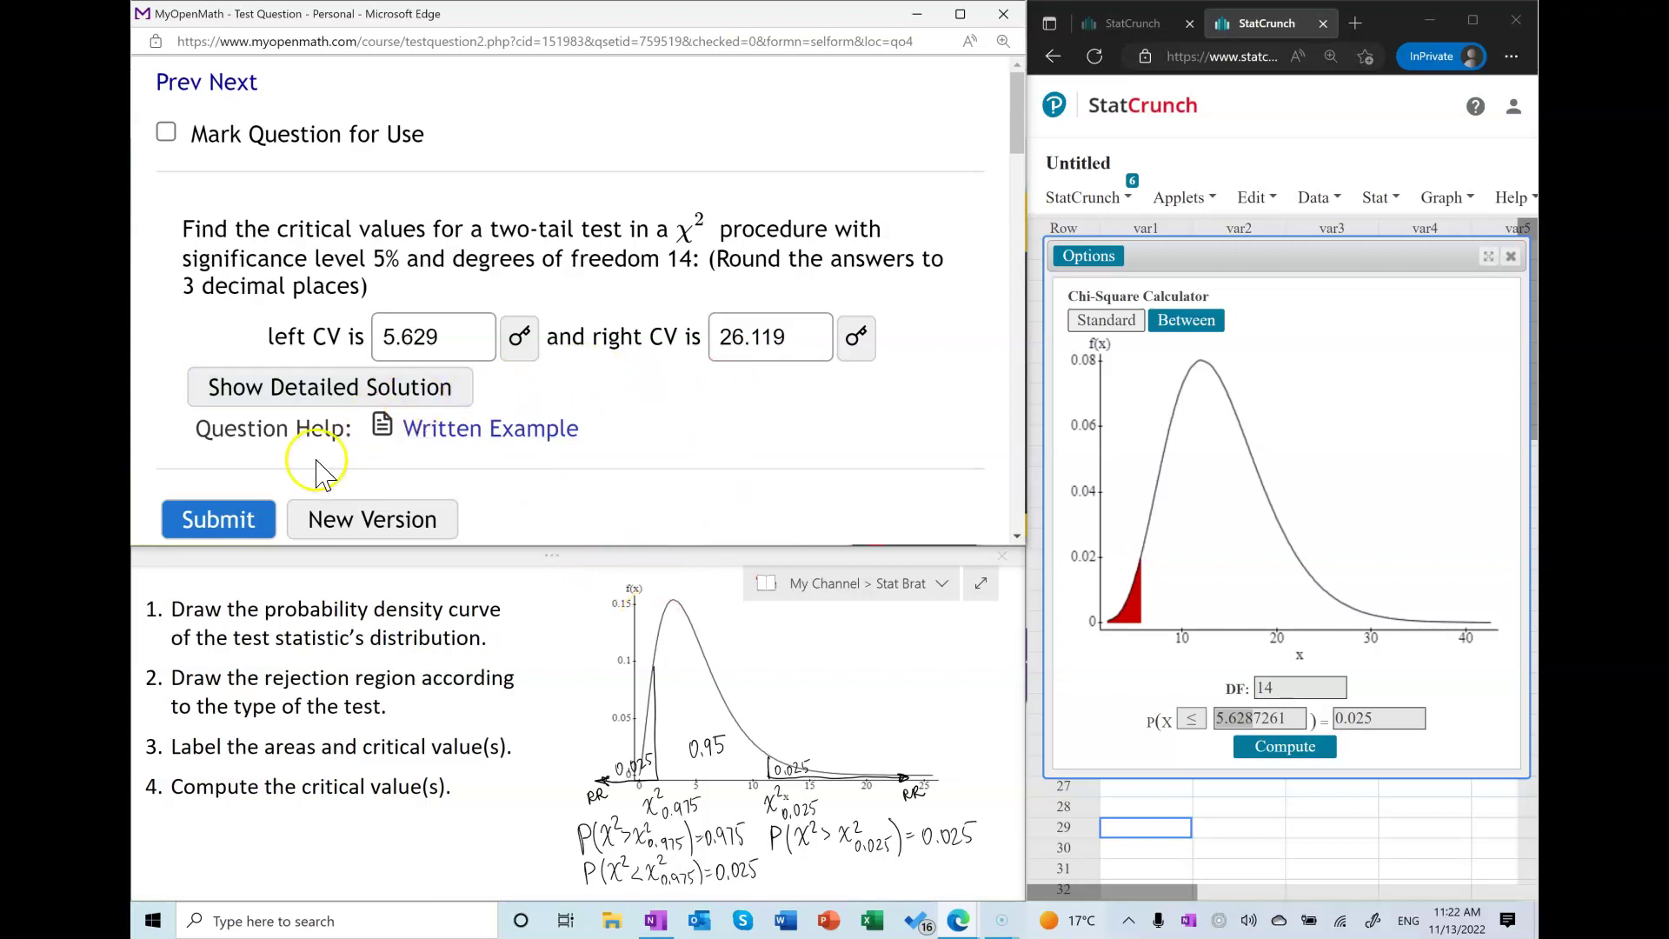
{"action": "left_click", "coordinate": [234, 522]}
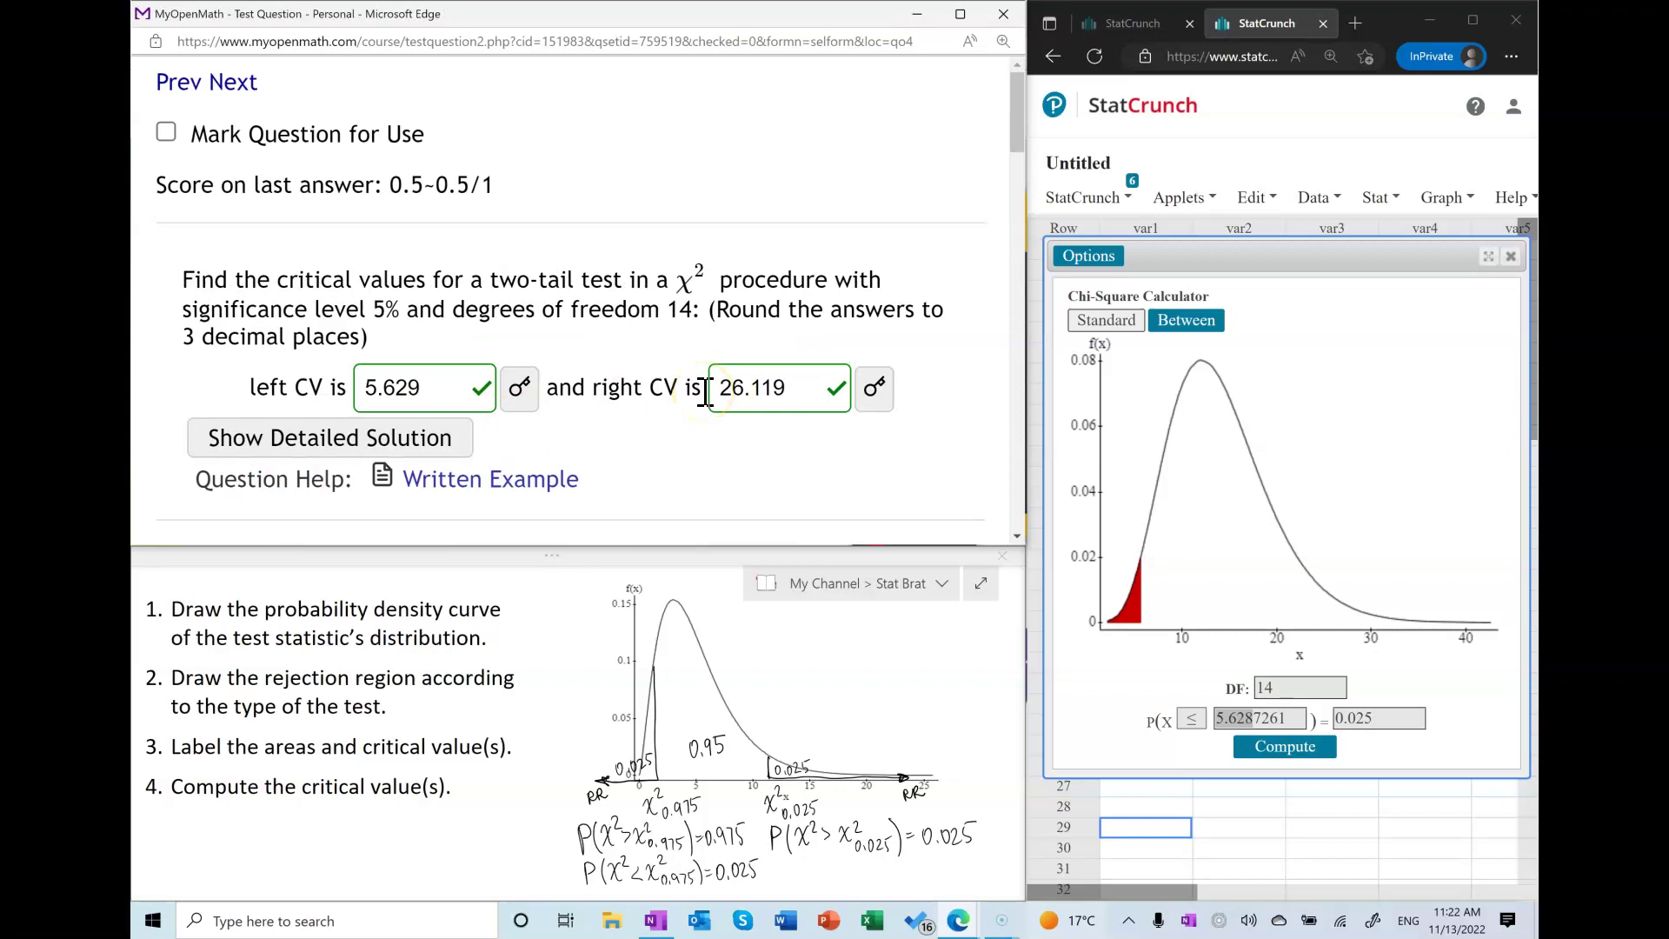
{"action": "scroll", "coordinate": [704, 391], "scroll_direction": "down", "scroll_amount": 1}
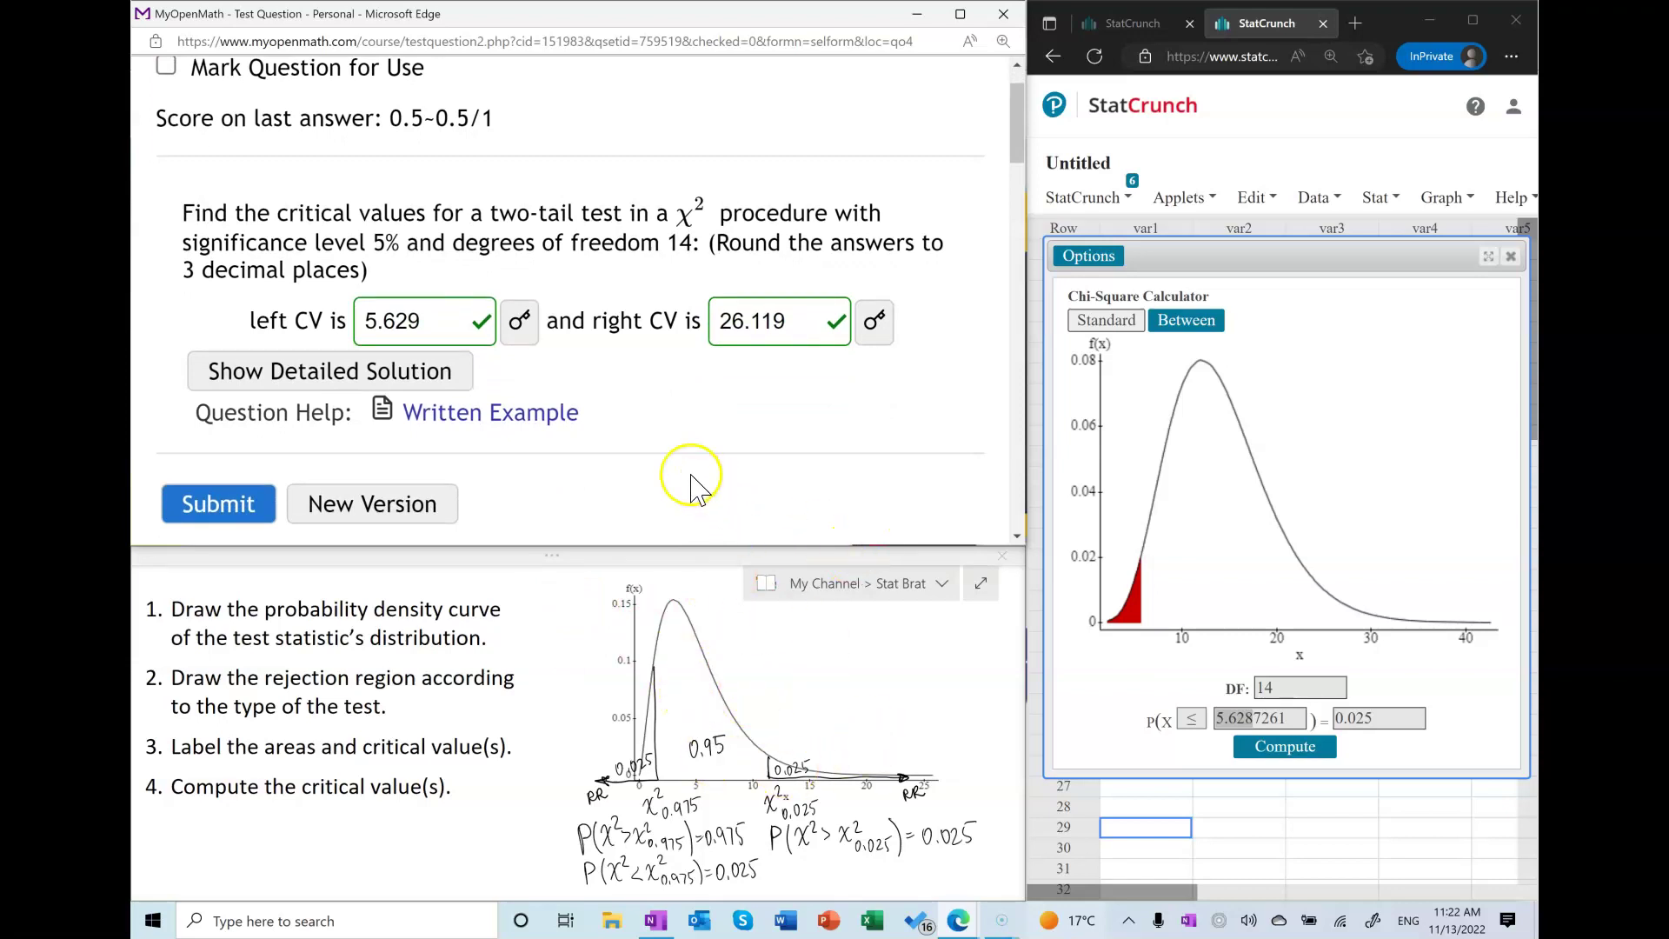
{"action": "left_click", "coordinate": [361, 506]}
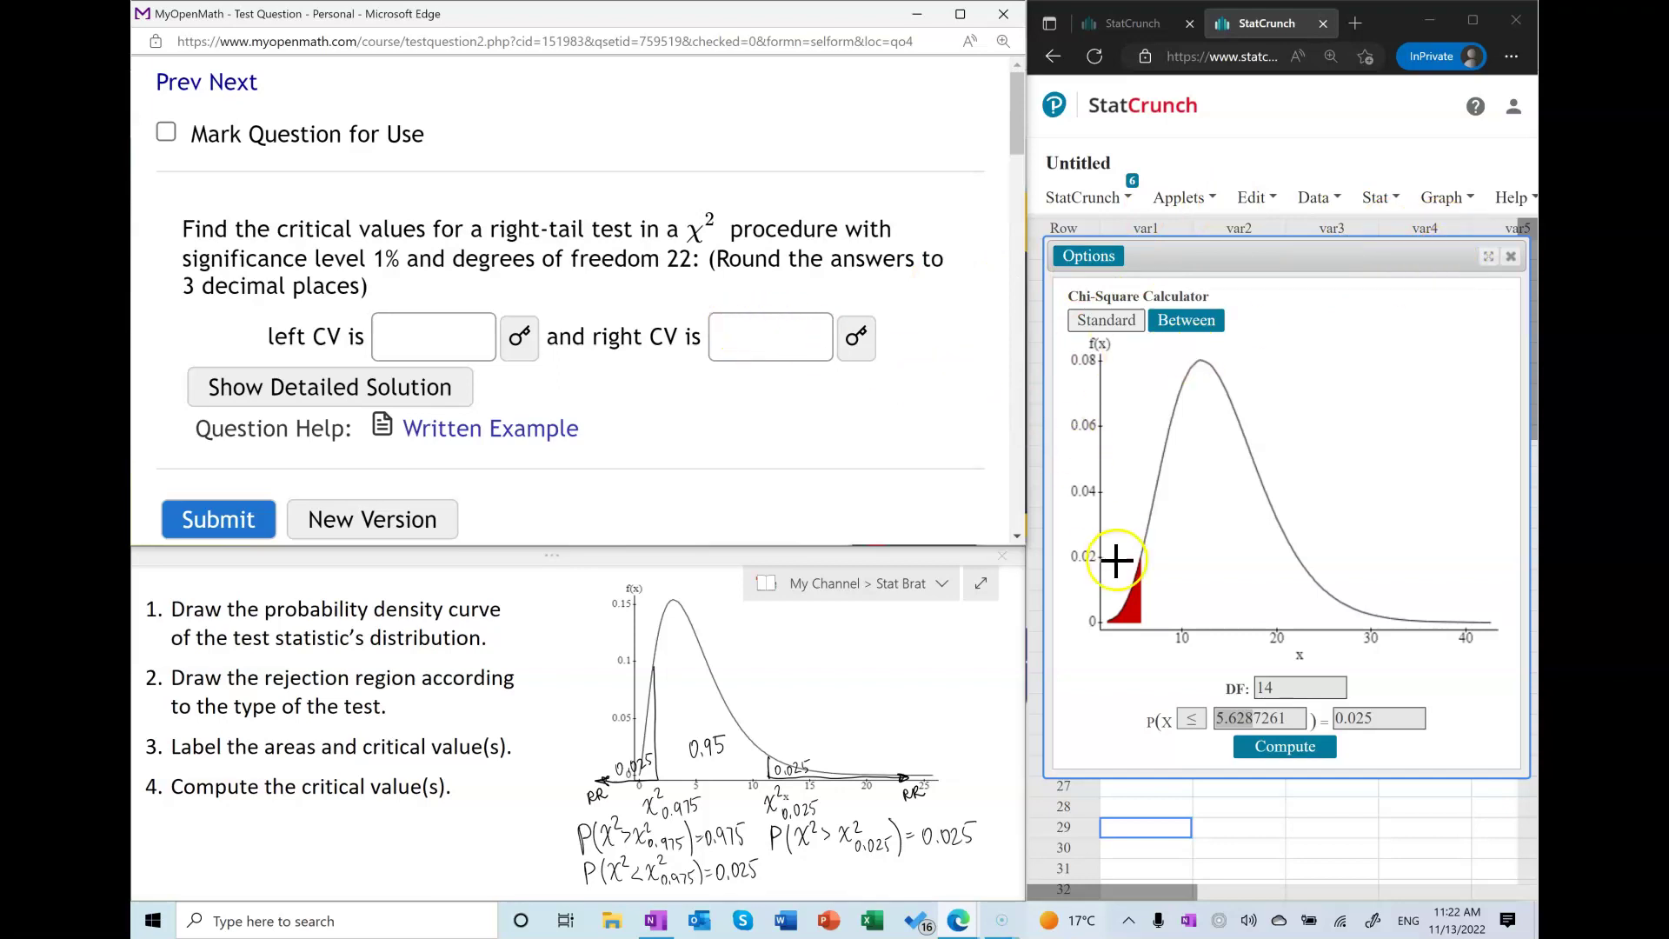
Compute the right-tail critical value in the Chi-Square calculator with 22 degrees of freedom and a ≥ probability of 0.01
{"action": "double_click", "coordinate": [1275, 688]}
{"action": "type", "text": "22"}
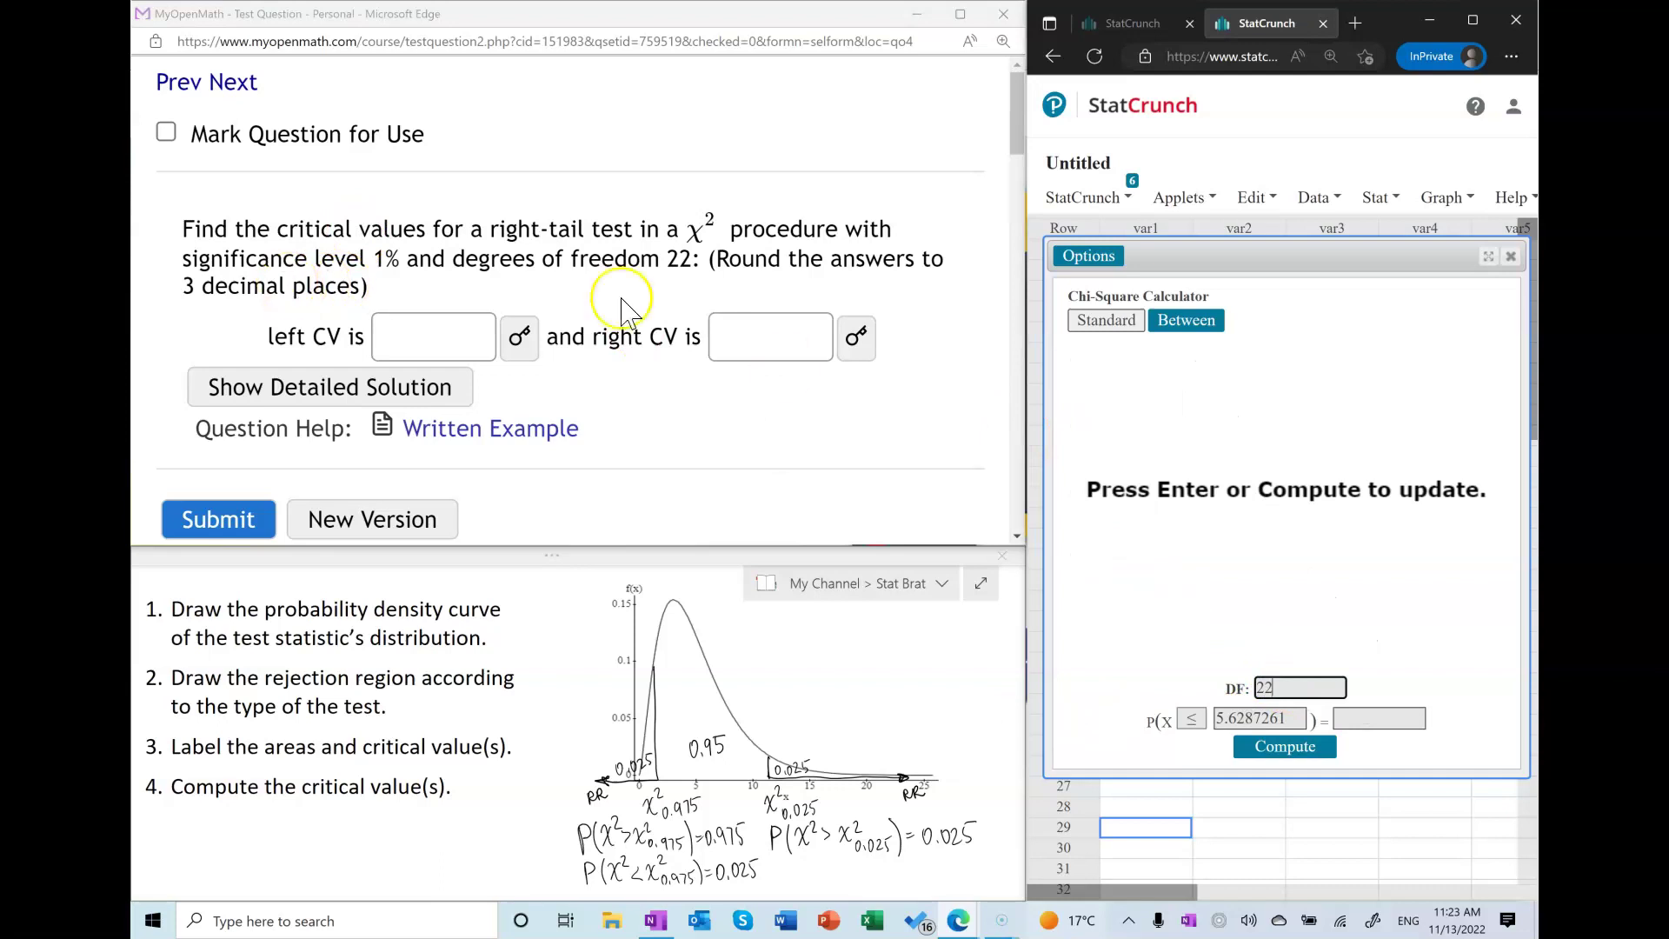
{"action": "key", "text": "Tab"}
{"action": "key", "text": "BackSpace"}
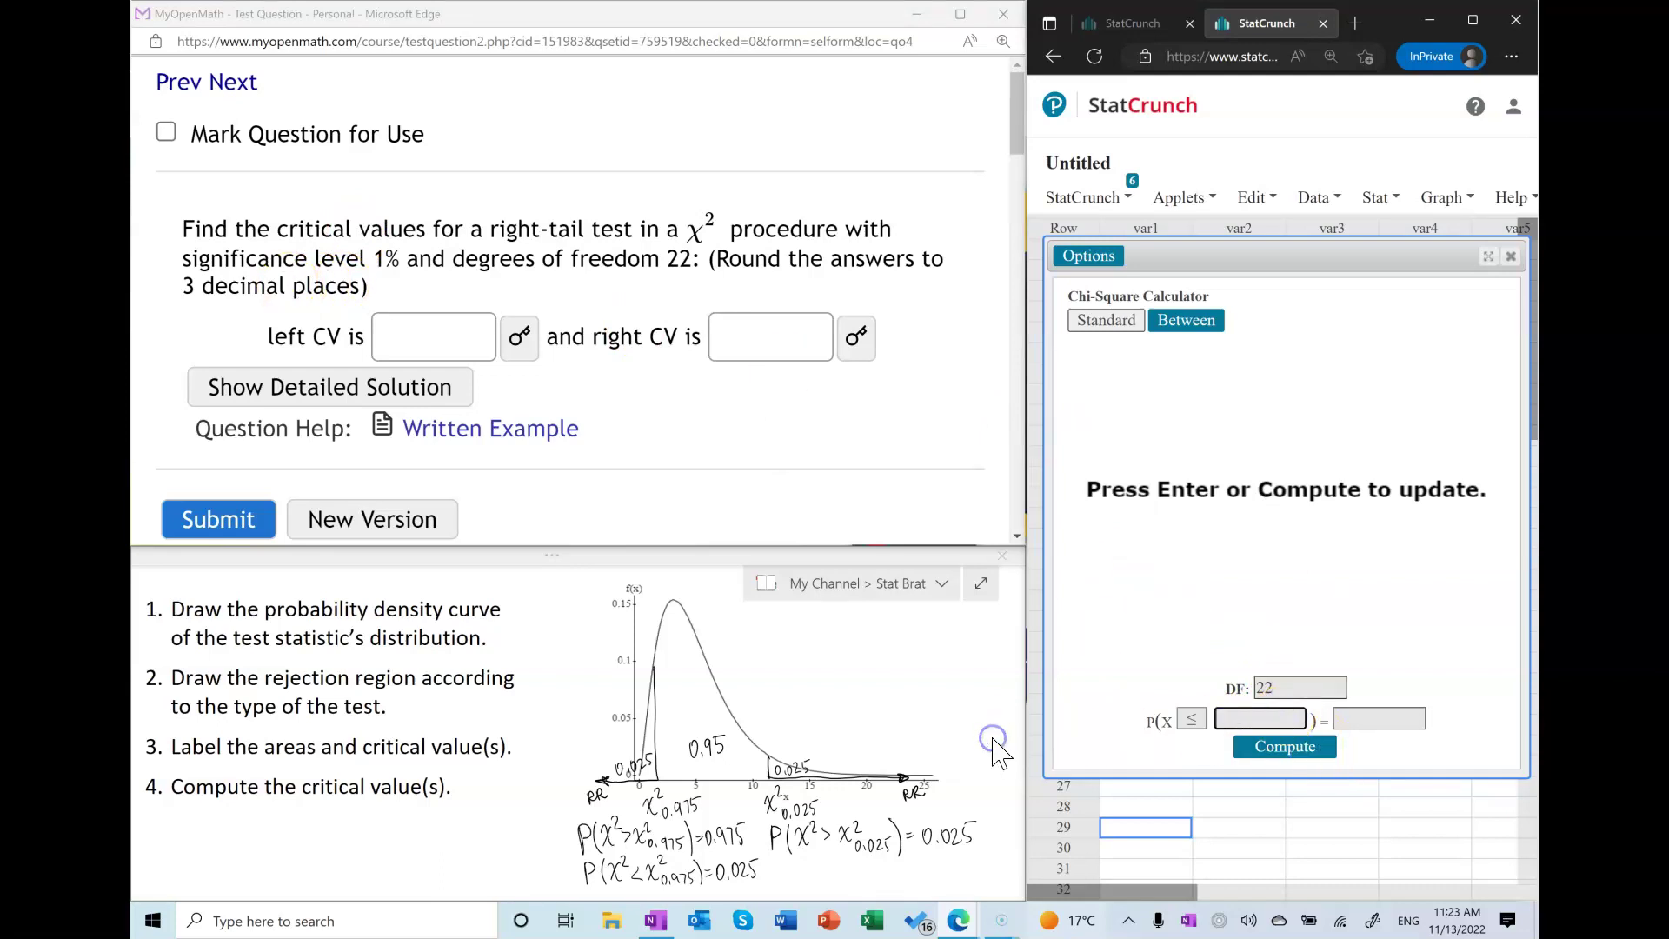
{"action": "left_click", "coordinate": [1192, 719]}
{"action": "left_click", "coordinate": [1193, 763]}
{"action": "left_click", "coordinate": [1259, 718]}
{"action": "left_click", "coordinate": [1373, 718]}
{"action": "type", "text": "0"}
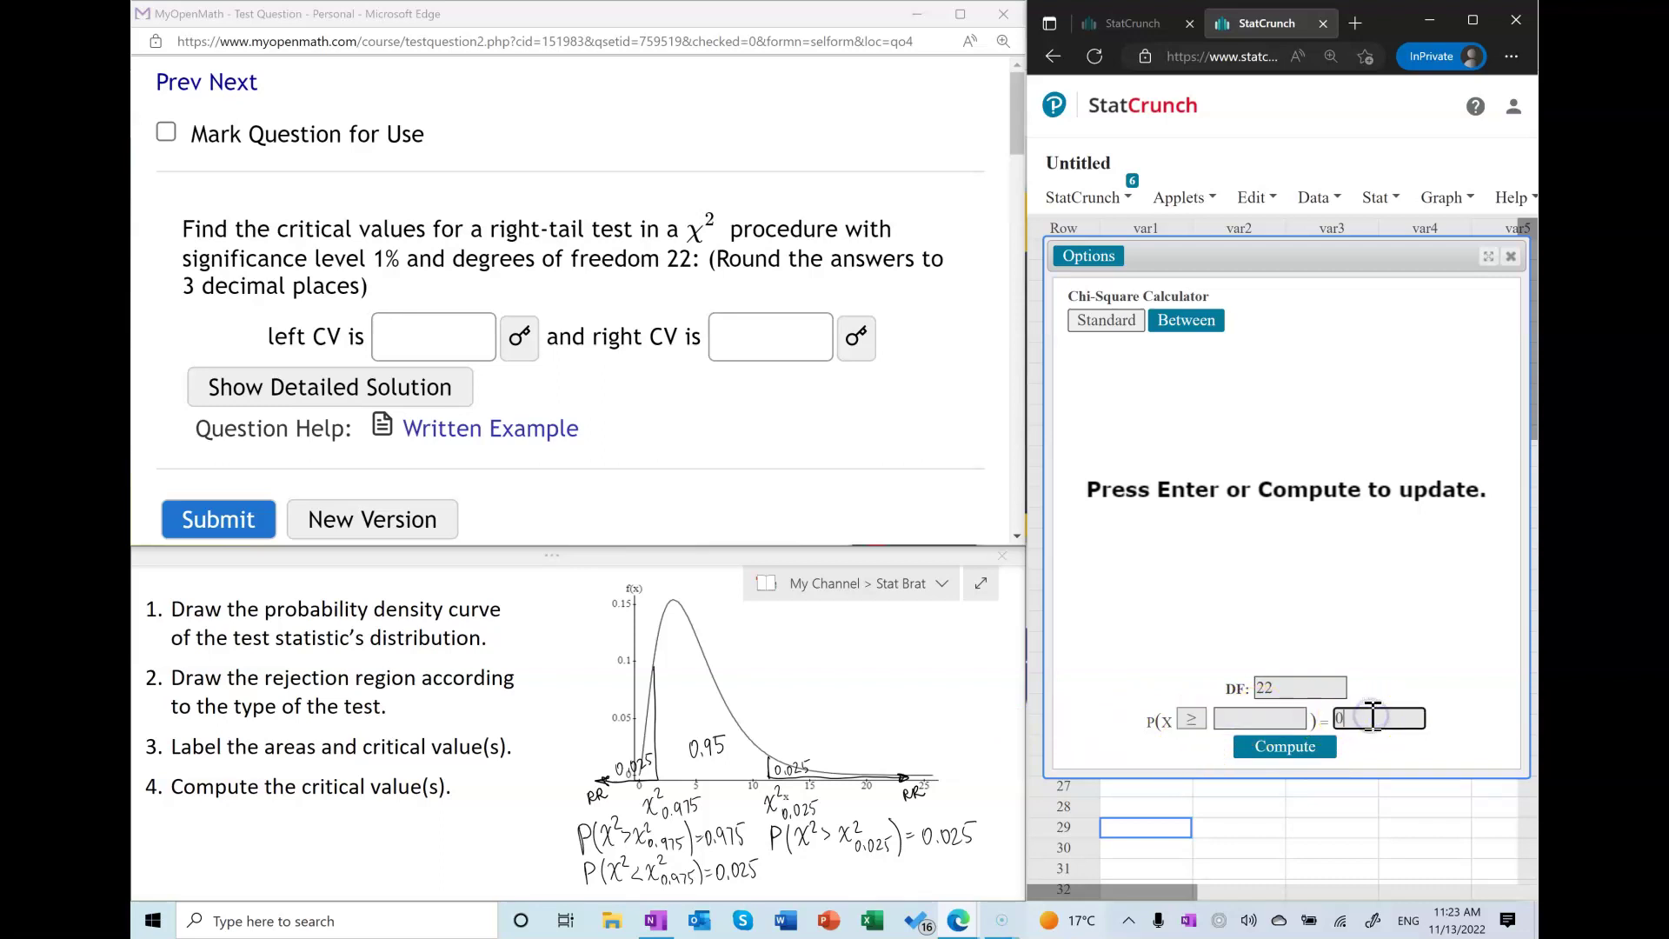
{"action": "type", "text": ".01"}
{"action": "key", "text": "Return"}
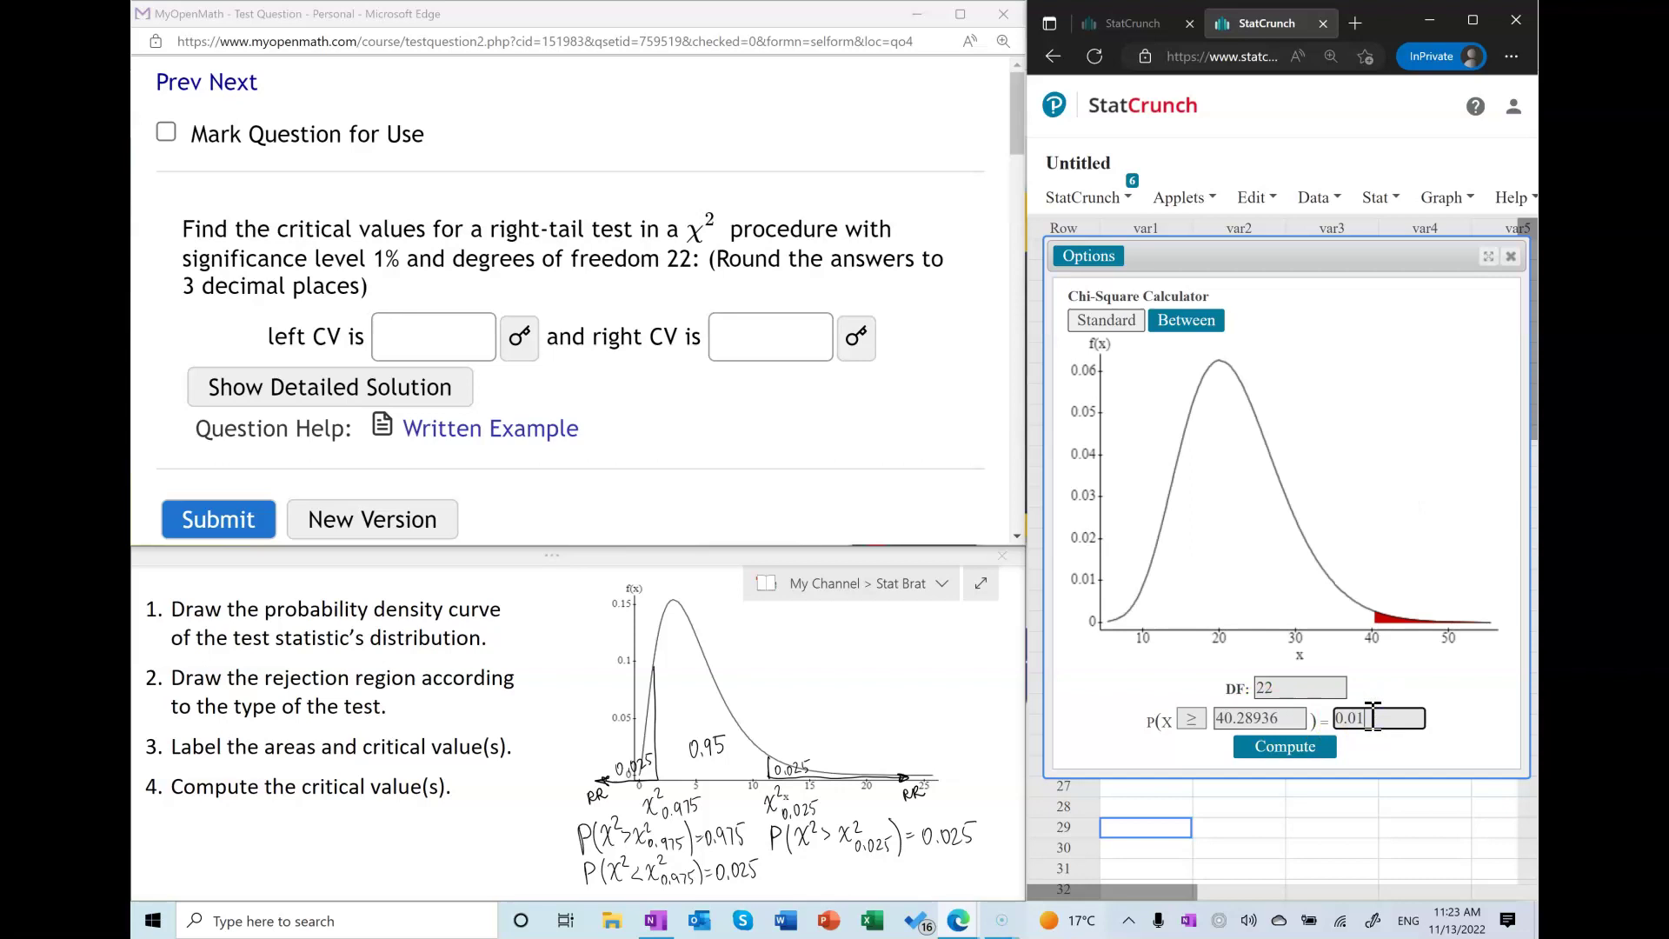
Copy 40.289 from the calculator into the right CV answer and enter DNE as the left CV
{"action": "left_click_drag", "start_coordinate": [1268, 718], "coordinate": [950, 728]}
{"action": "key", "text": "ctrl+c"}
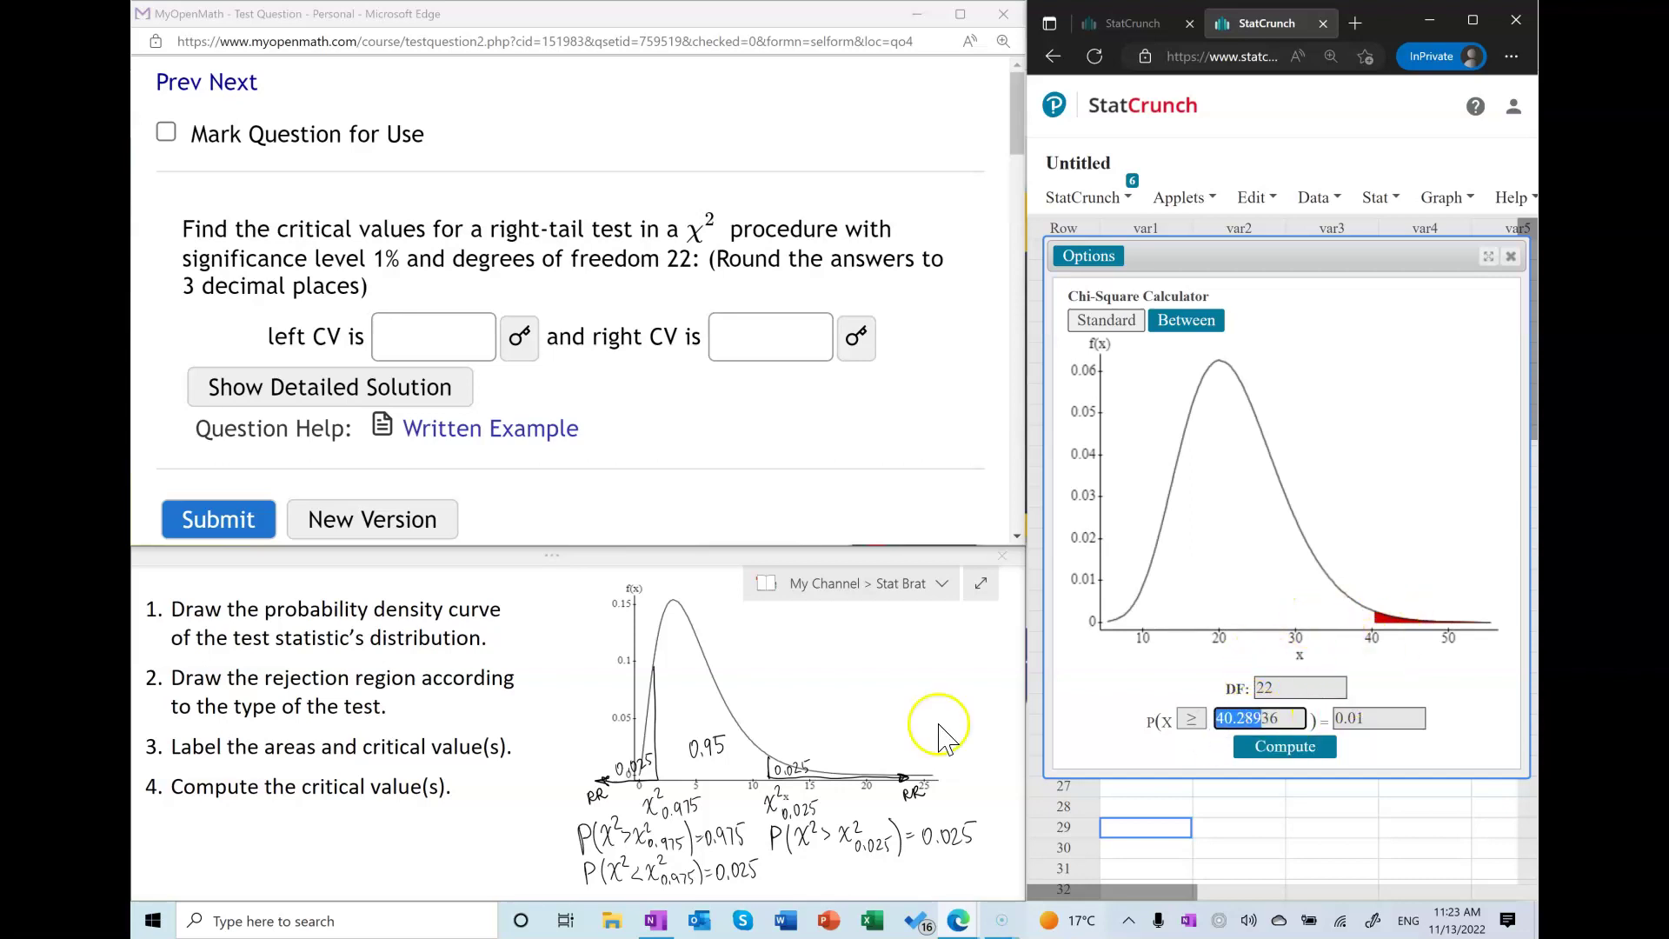
{"action": "left_click", "coordinate": [733, 343]}
{"action": "key", "text": "ctrl+v"}
{"action": "left_click", "coordinate": [453, 337]}
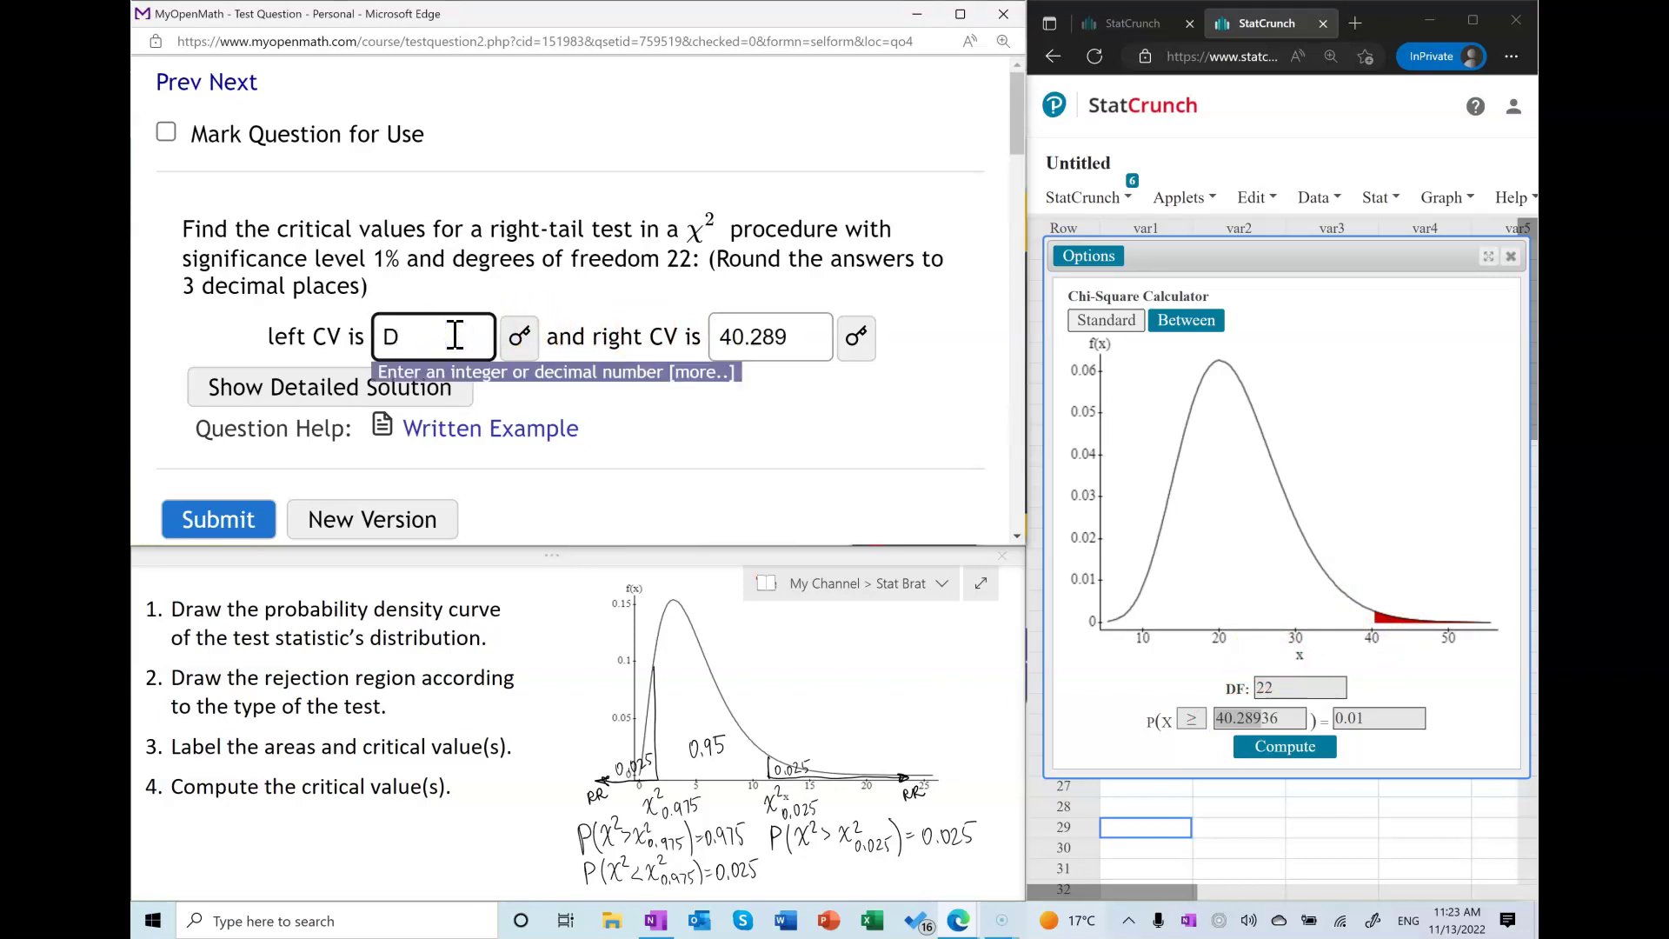
{"action": "type", "text": "DNE"}
{"action": "left_click", "coordinate": [849, 440]}
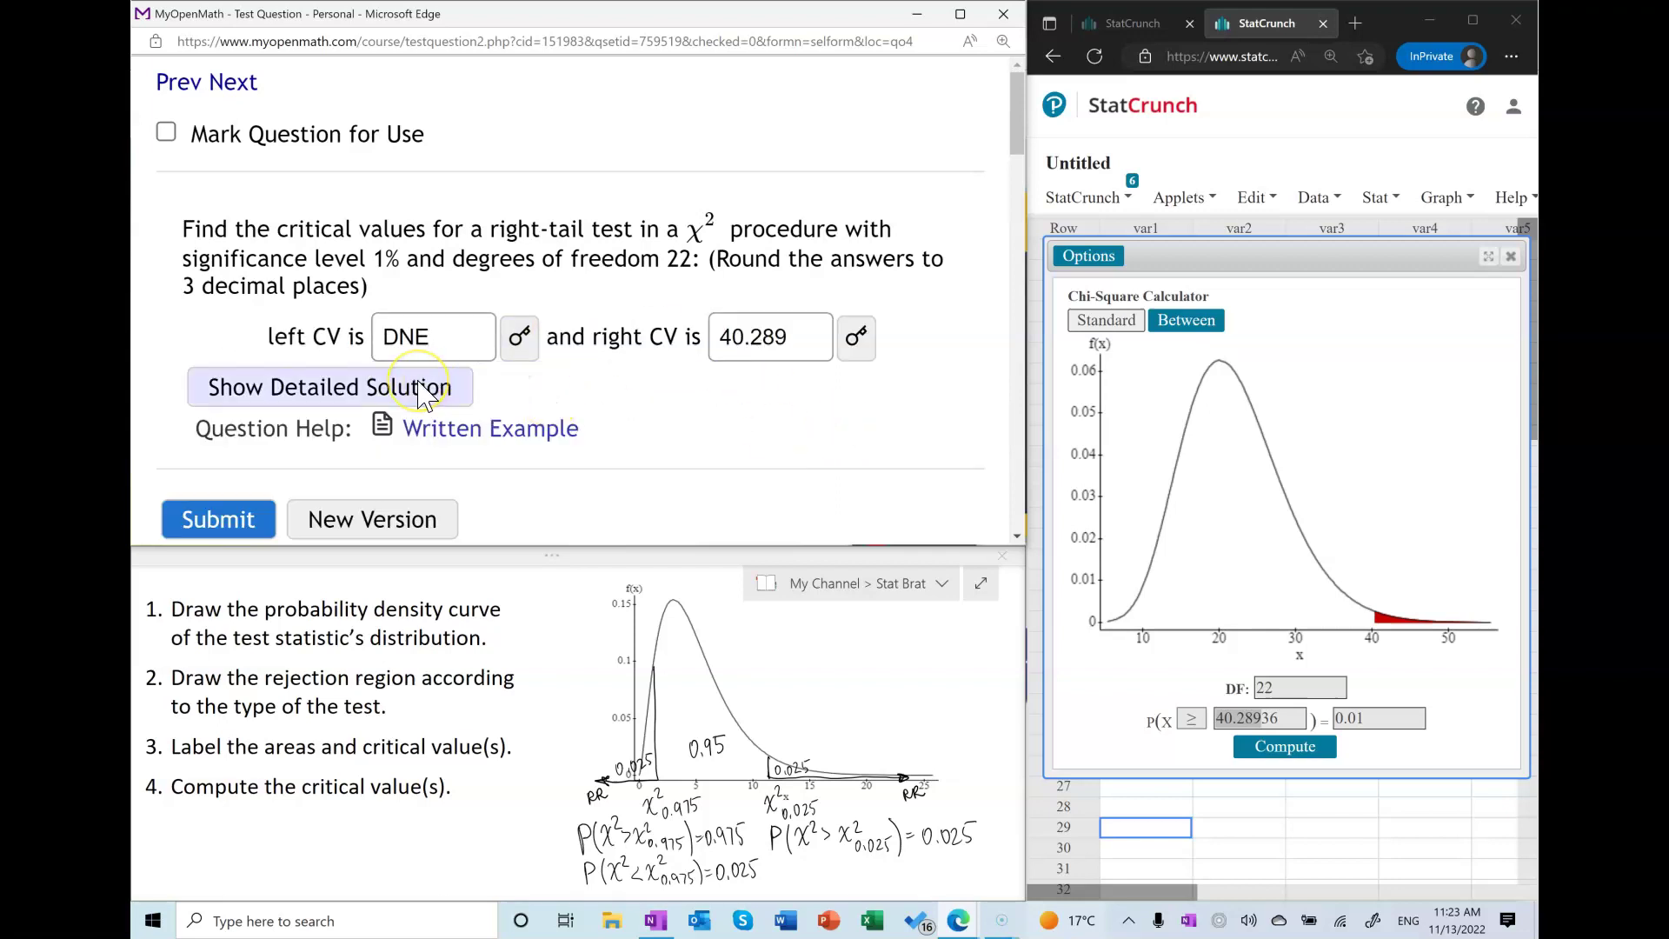
Submit the right-tail answers and load another version of the question
{"action": "left_click", "coordinate": [219, 520]}
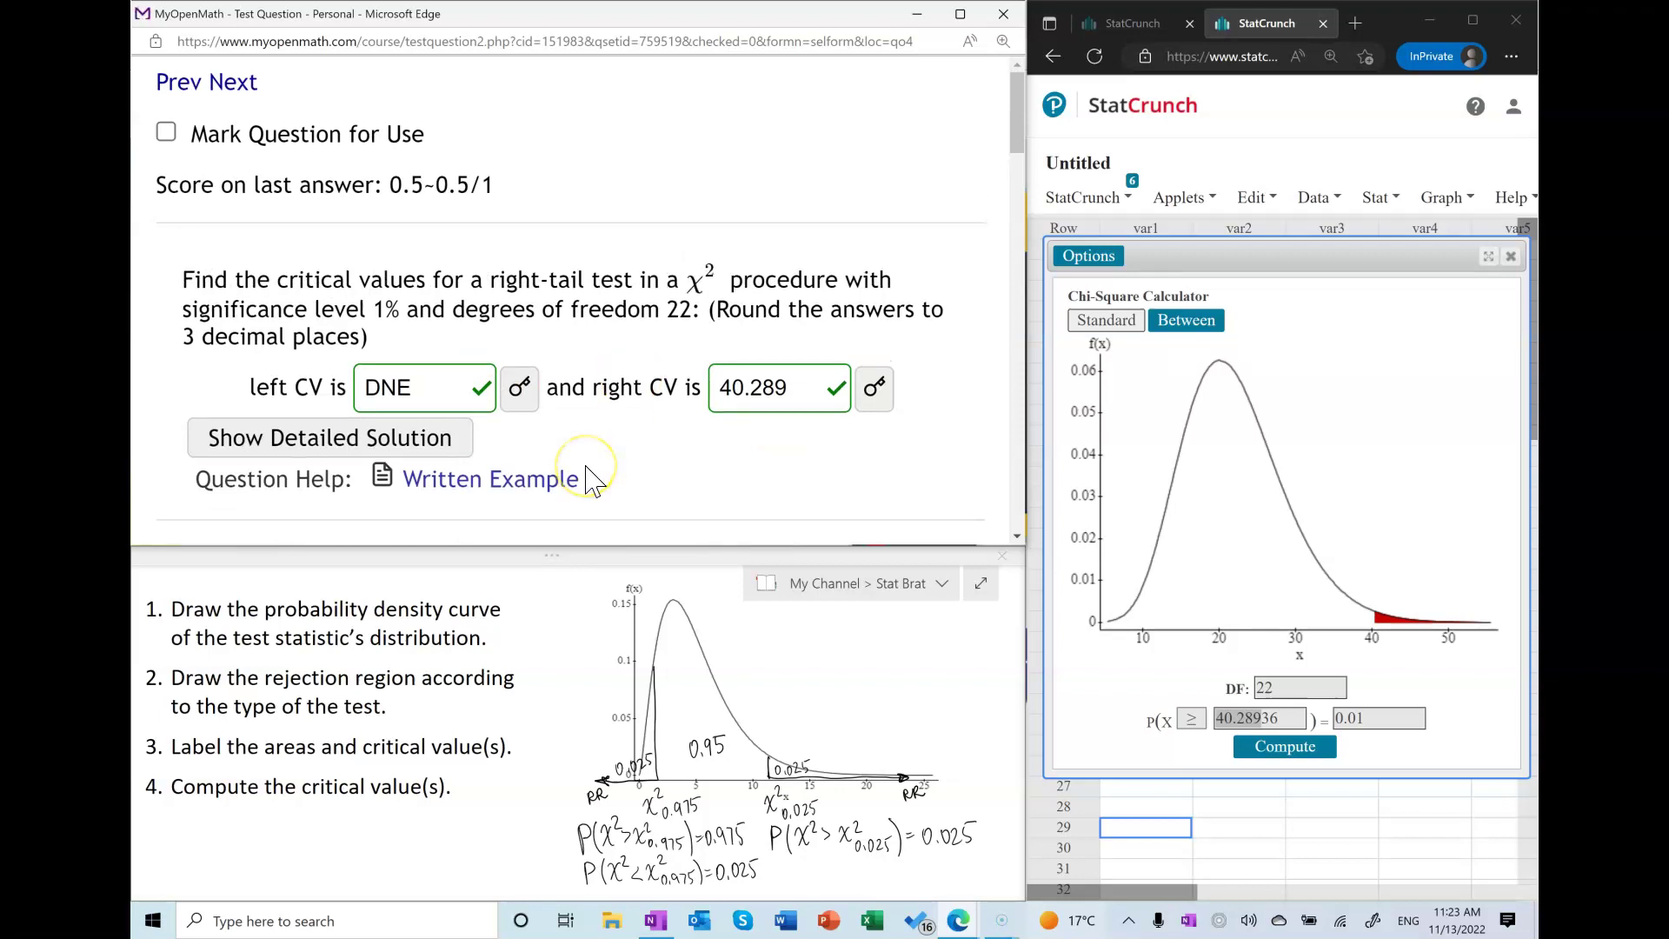
{"action": "scroll", "coordinate": [588, 480], "scroll_direction": "down", "scroll_amount": 1}
{"action": "left_click", "coordinate": [373, 447]}
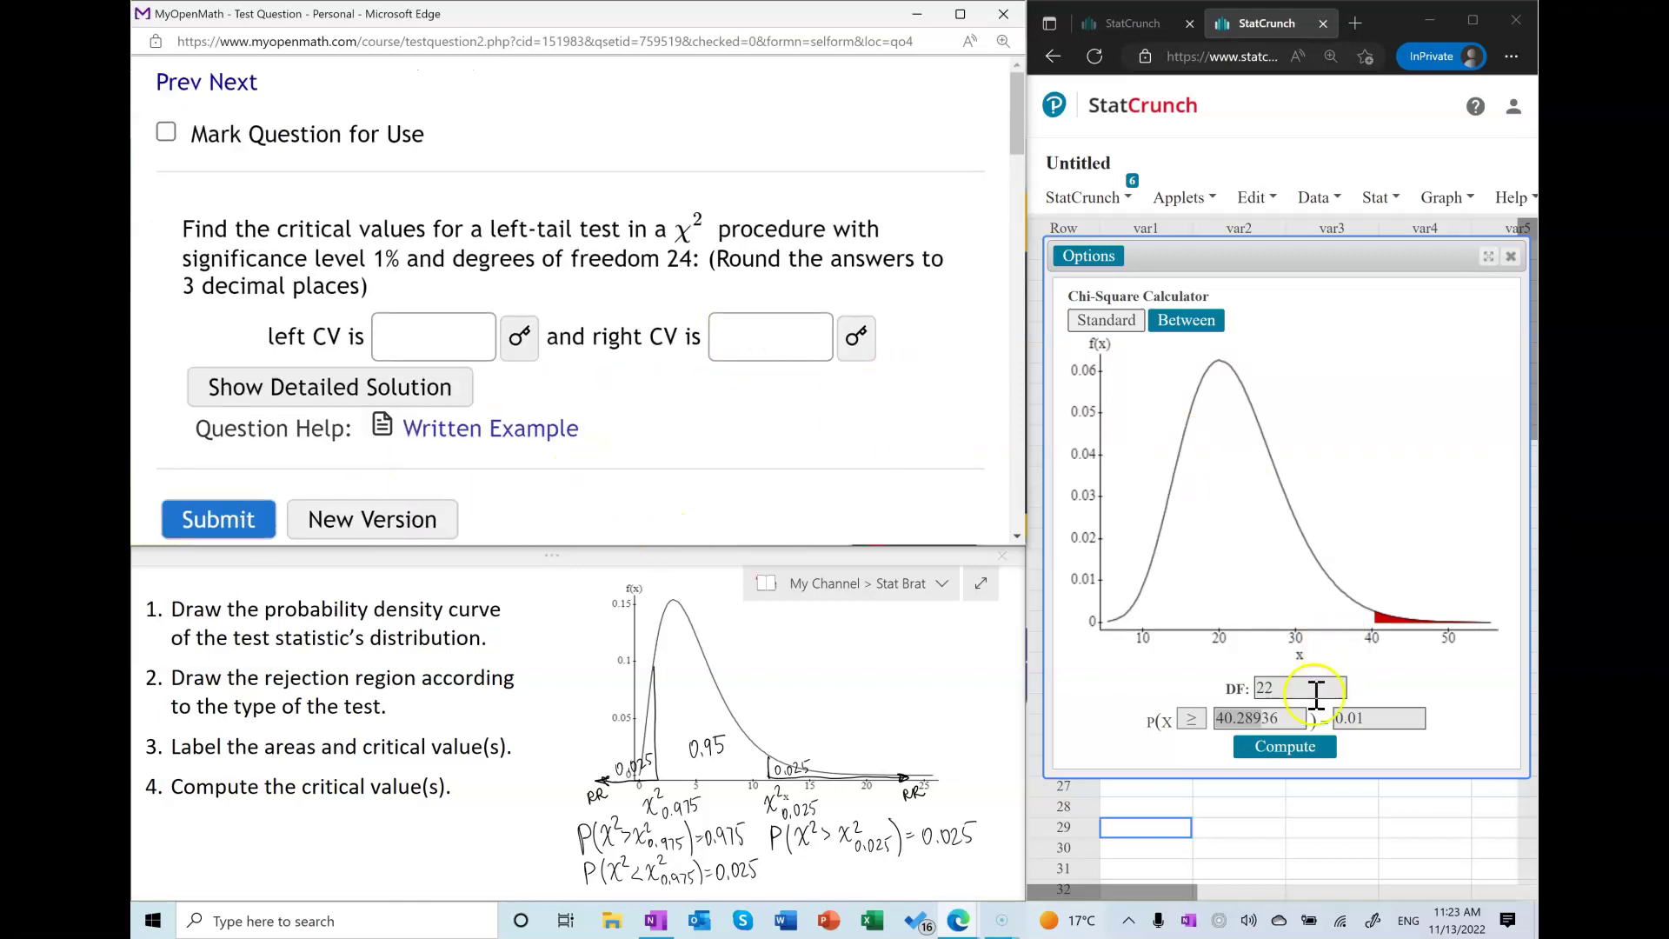
Compute the left-tail critical value in the Chi-Square calculator with 24 degrees of freedom and a ≤ probability of 0.01
{"action": "double_click", "coordinate": [1282, 688]}
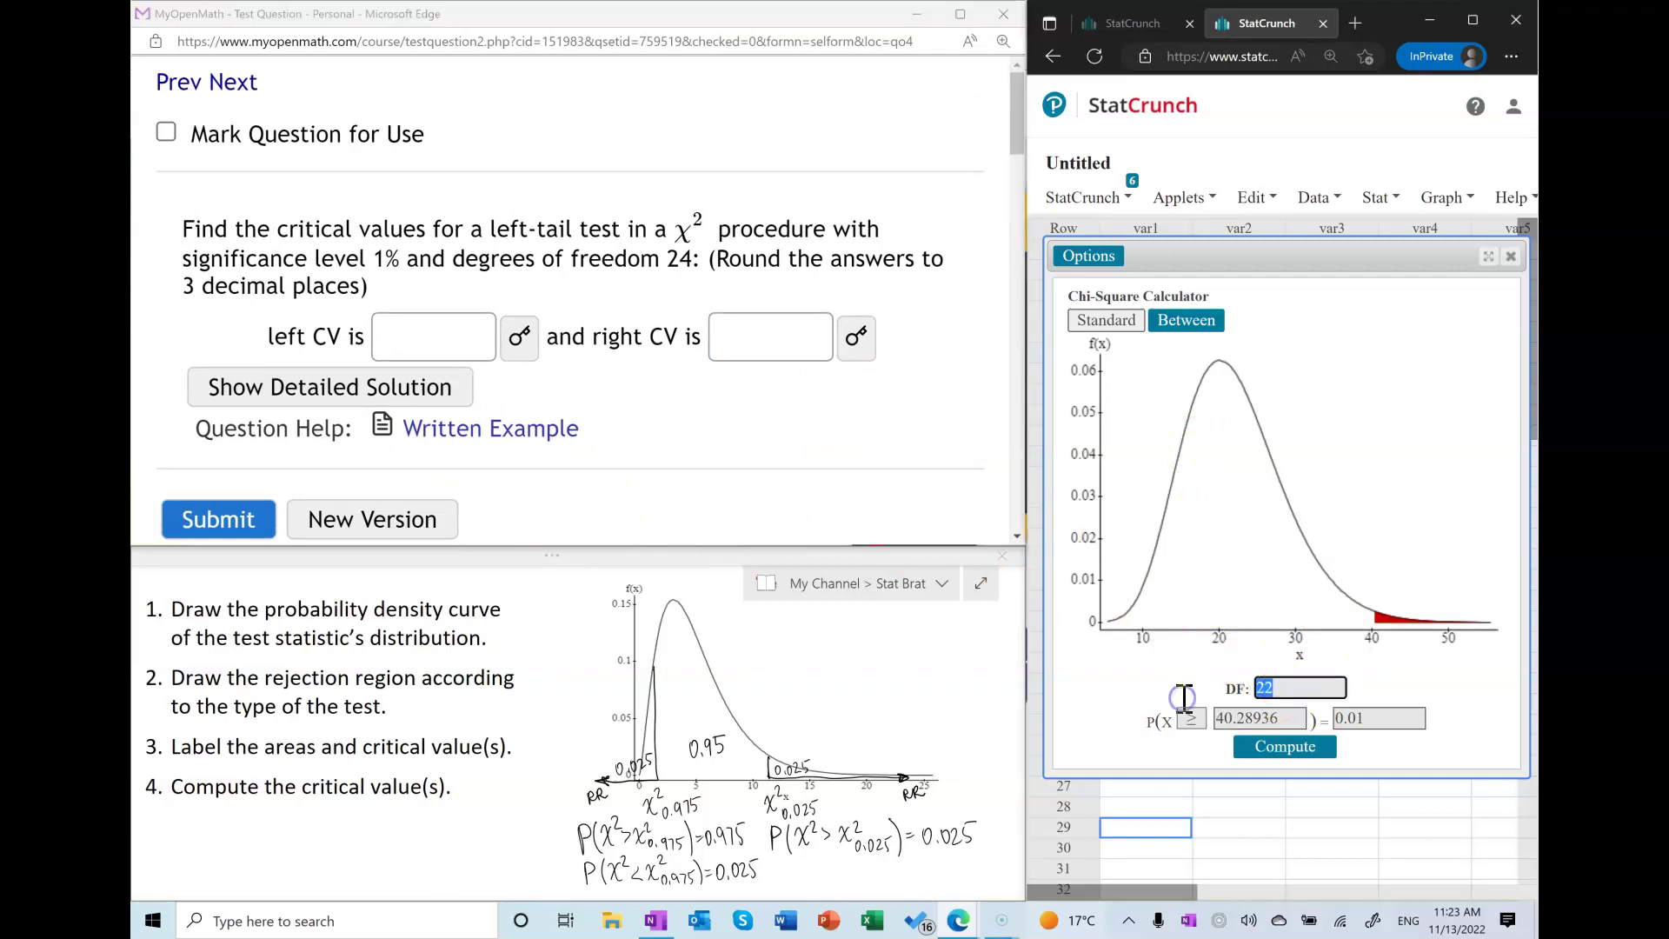
{"action": "type", "text": "24"}
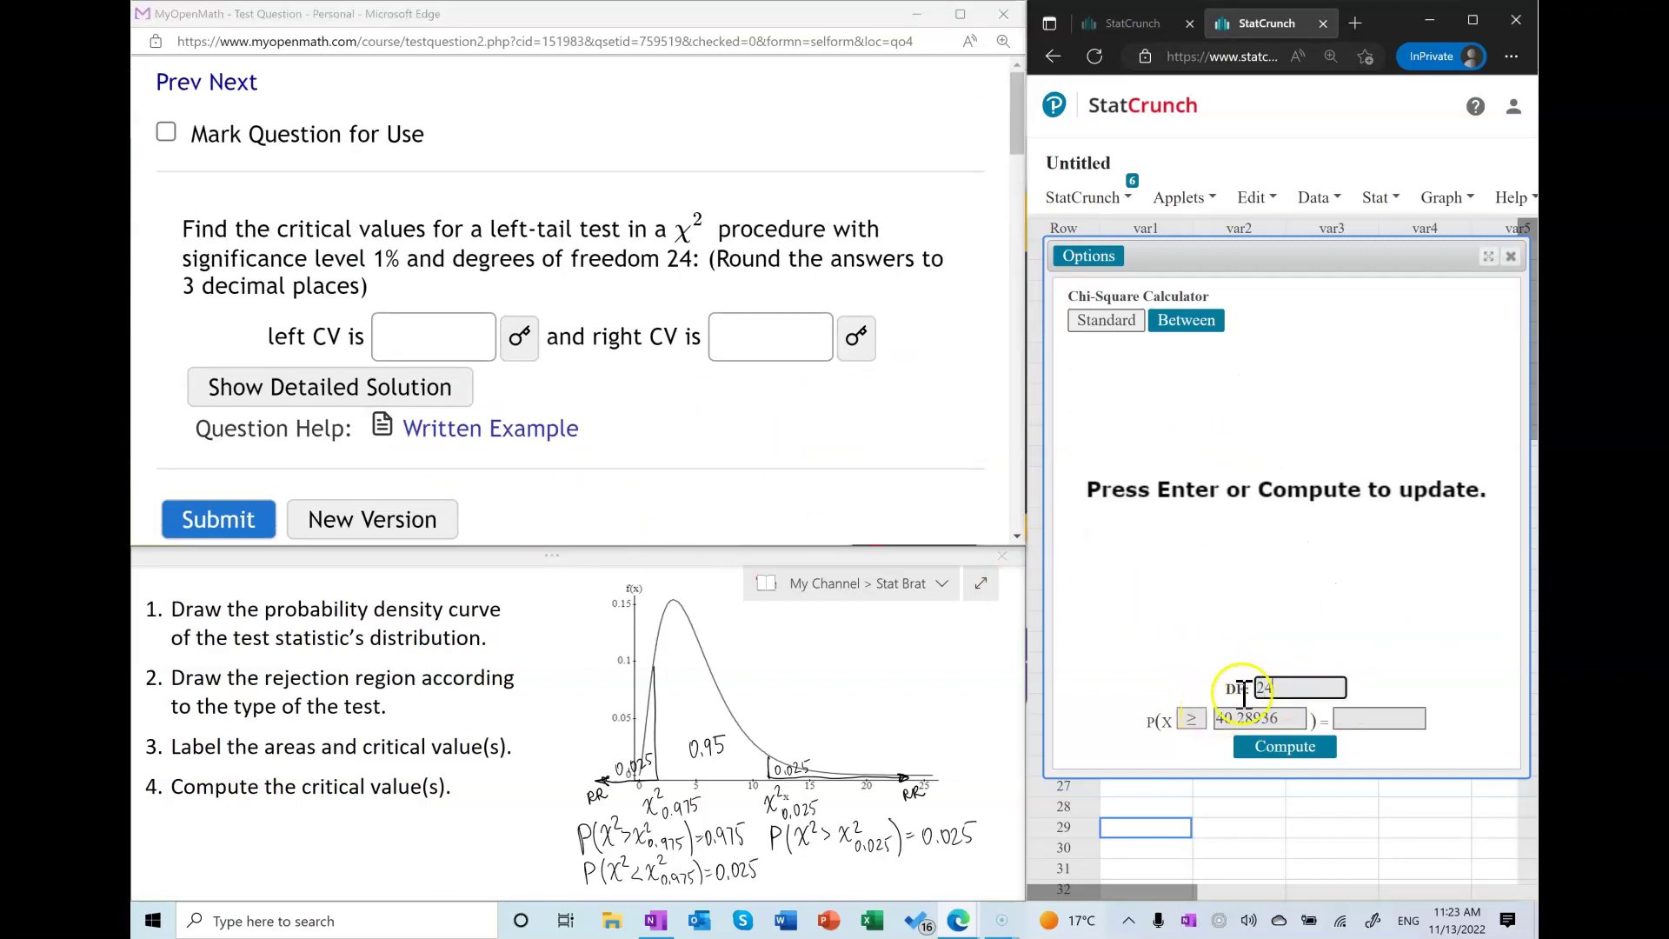
{"action": "left_click", "coordinate": [1192, 720]}
{"action": "left_click", "coordinate": [1191, 729]}
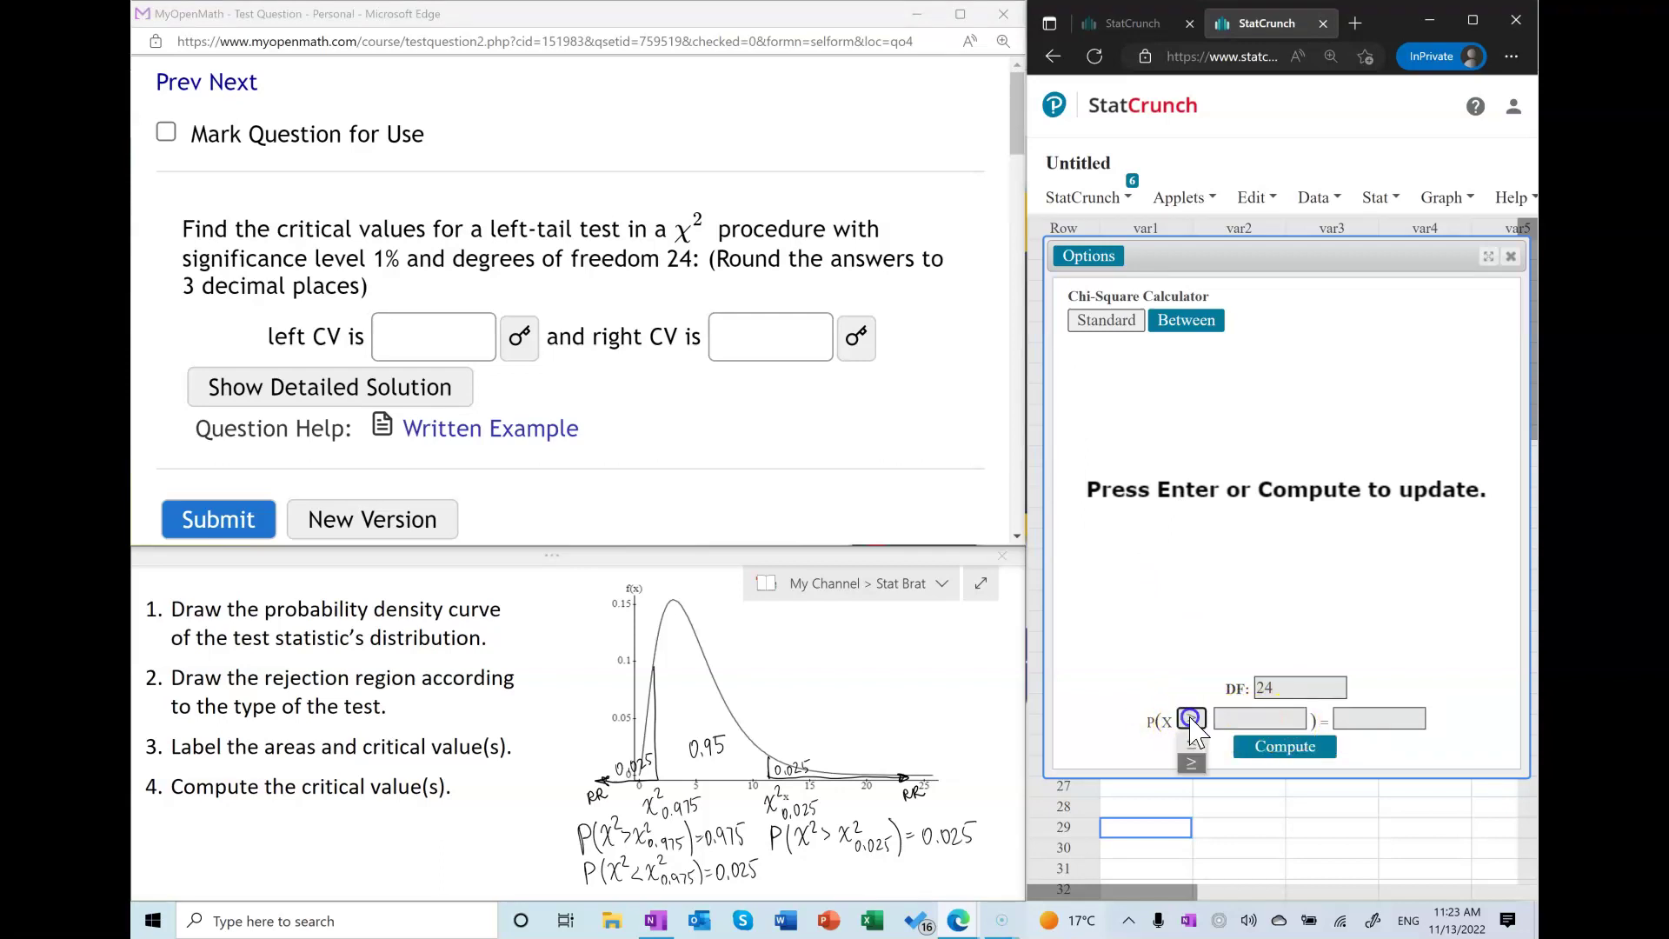
{"action": "left_click", "coordinate": [1191, 707]}
{"action": "left_click", "coordinate": [1248, 718]}
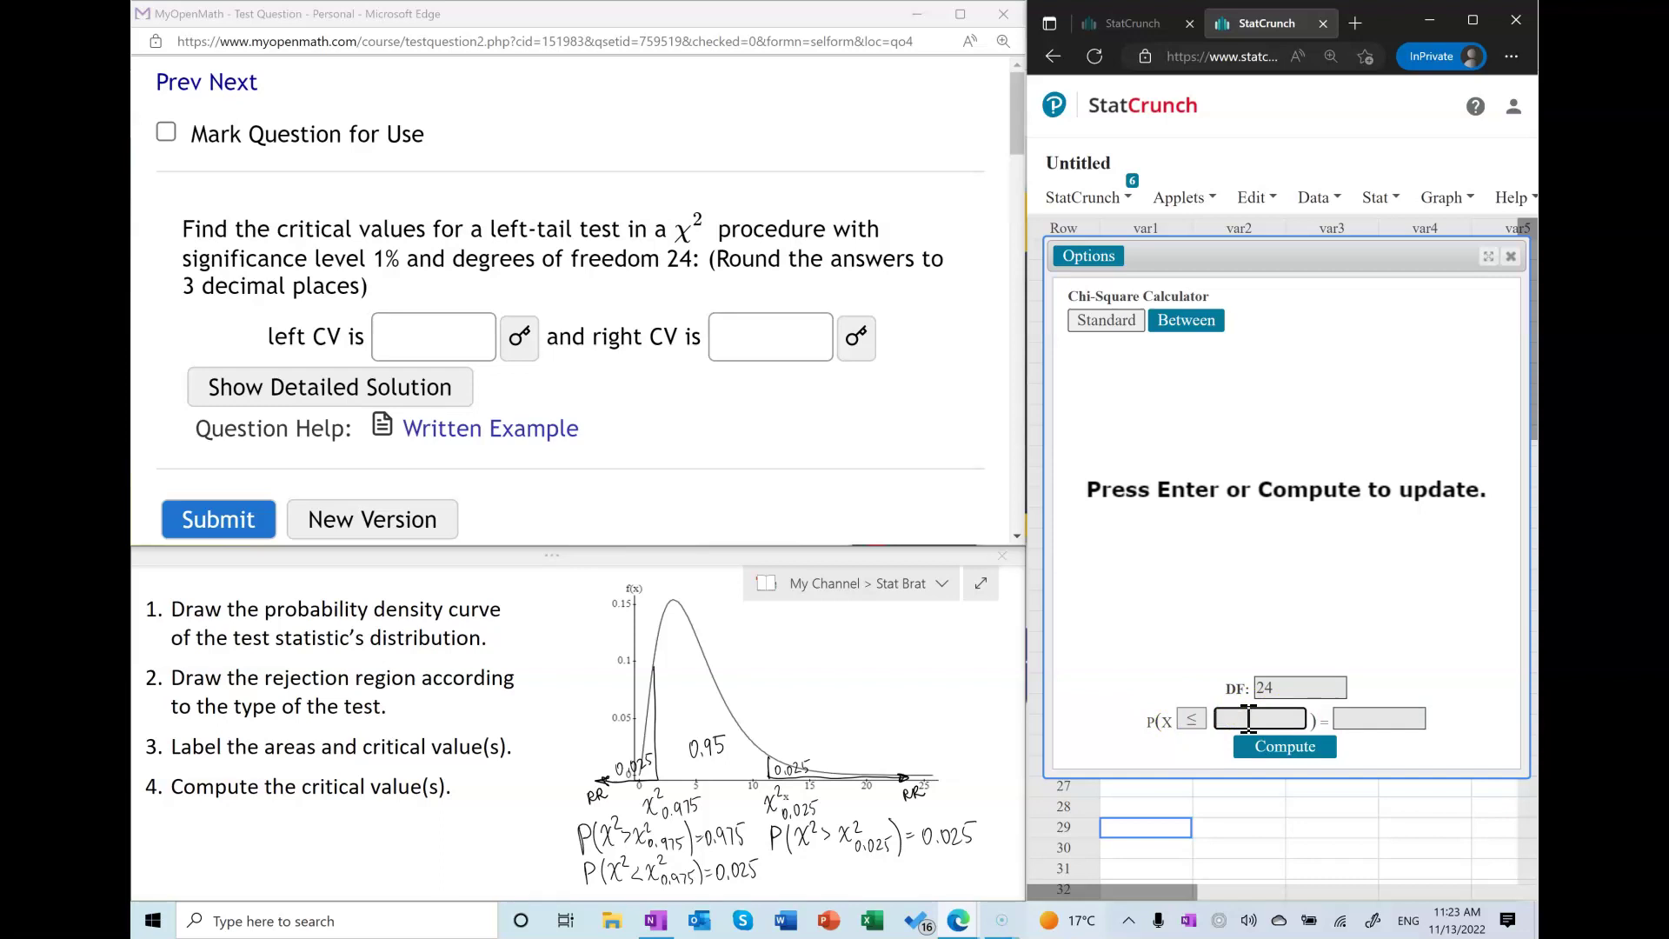
{"action": "left_click", "coordinate": [1389, 716]}
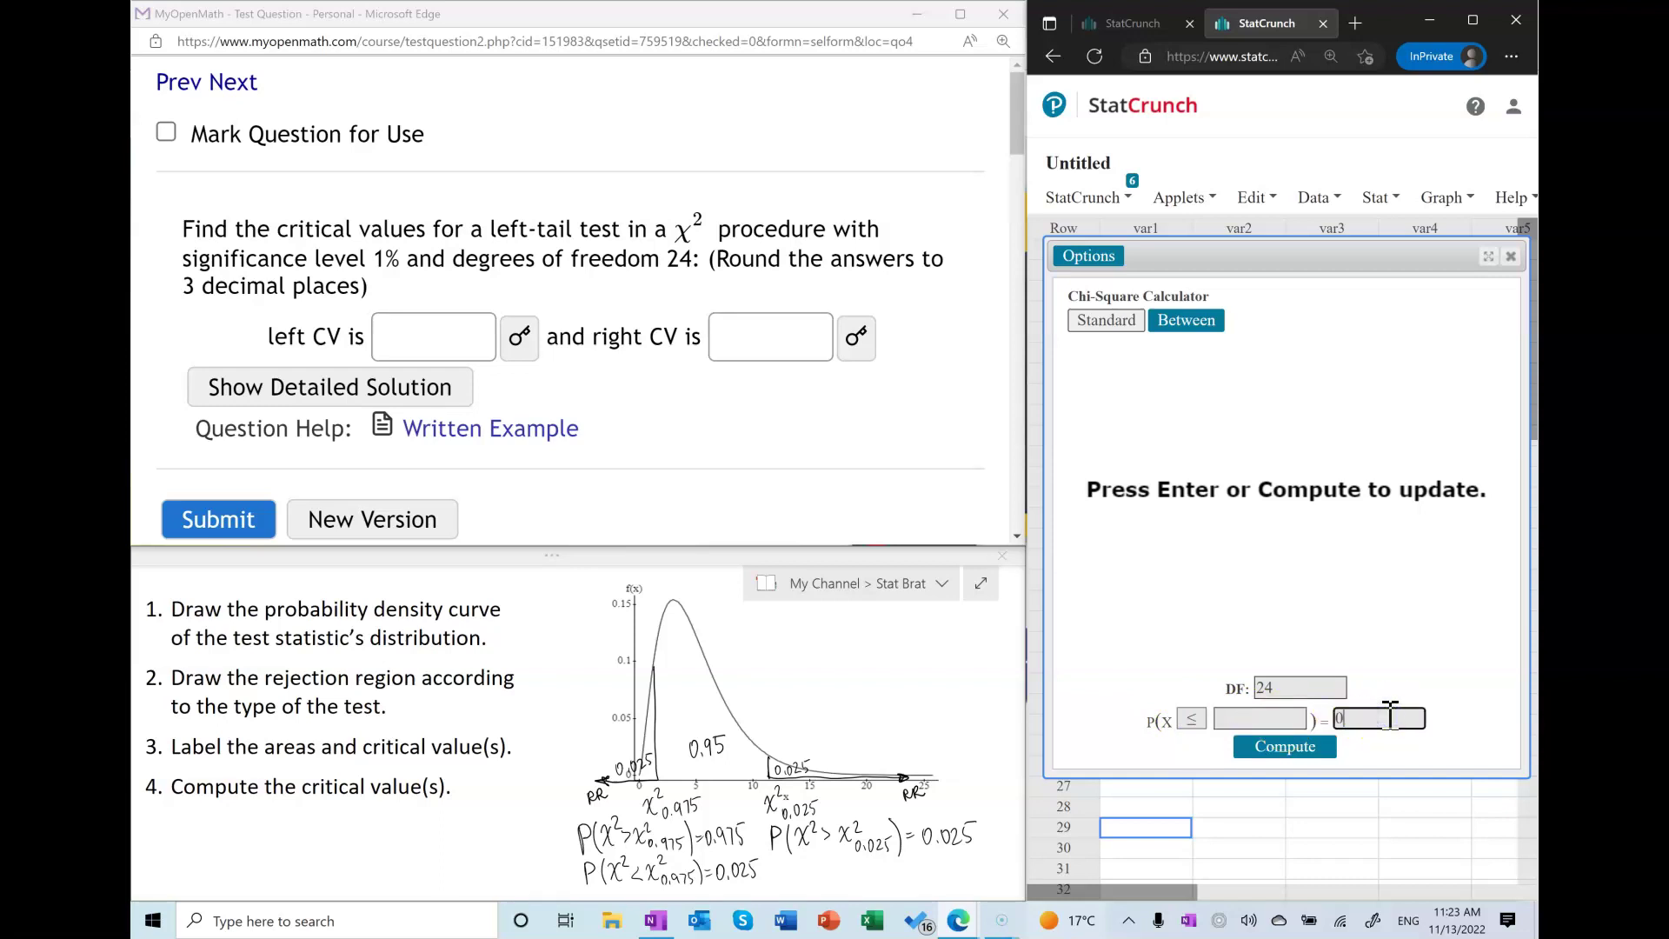
{"action": "left_click", "coordinate": [1287, 748]}
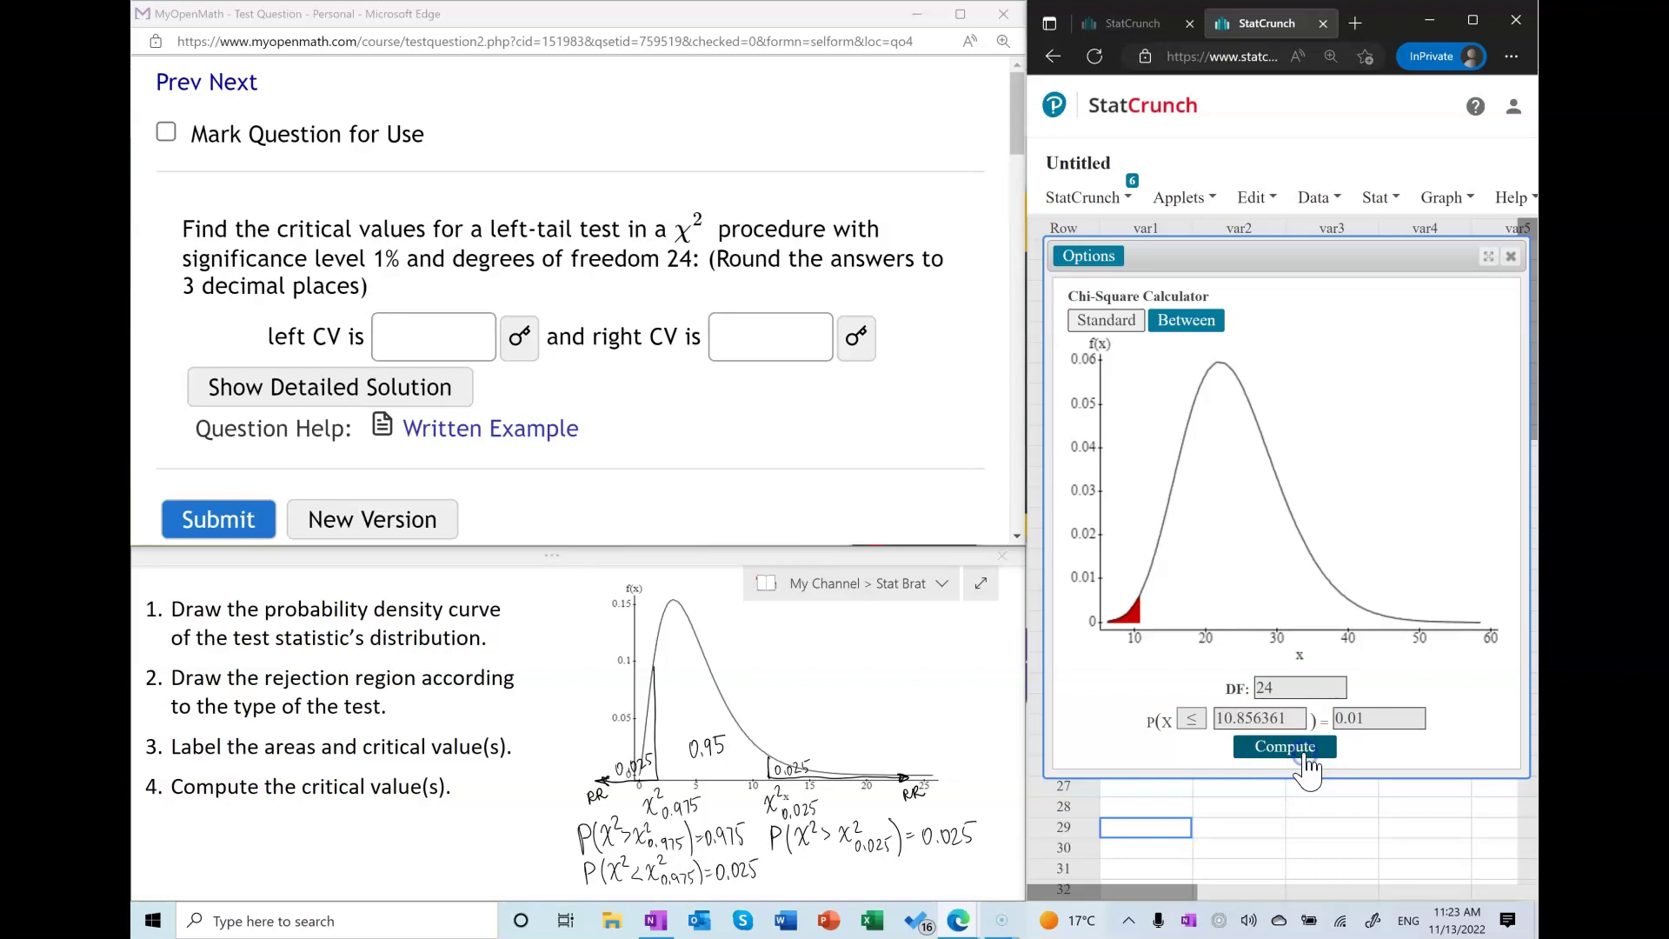
Copy 10.856 from the calculator into the left CV answer and enter DNE as the right CV
{"action": "left_click_drag", "start_coordinate": [1259, 718], "coordinate": [1069, 698]}
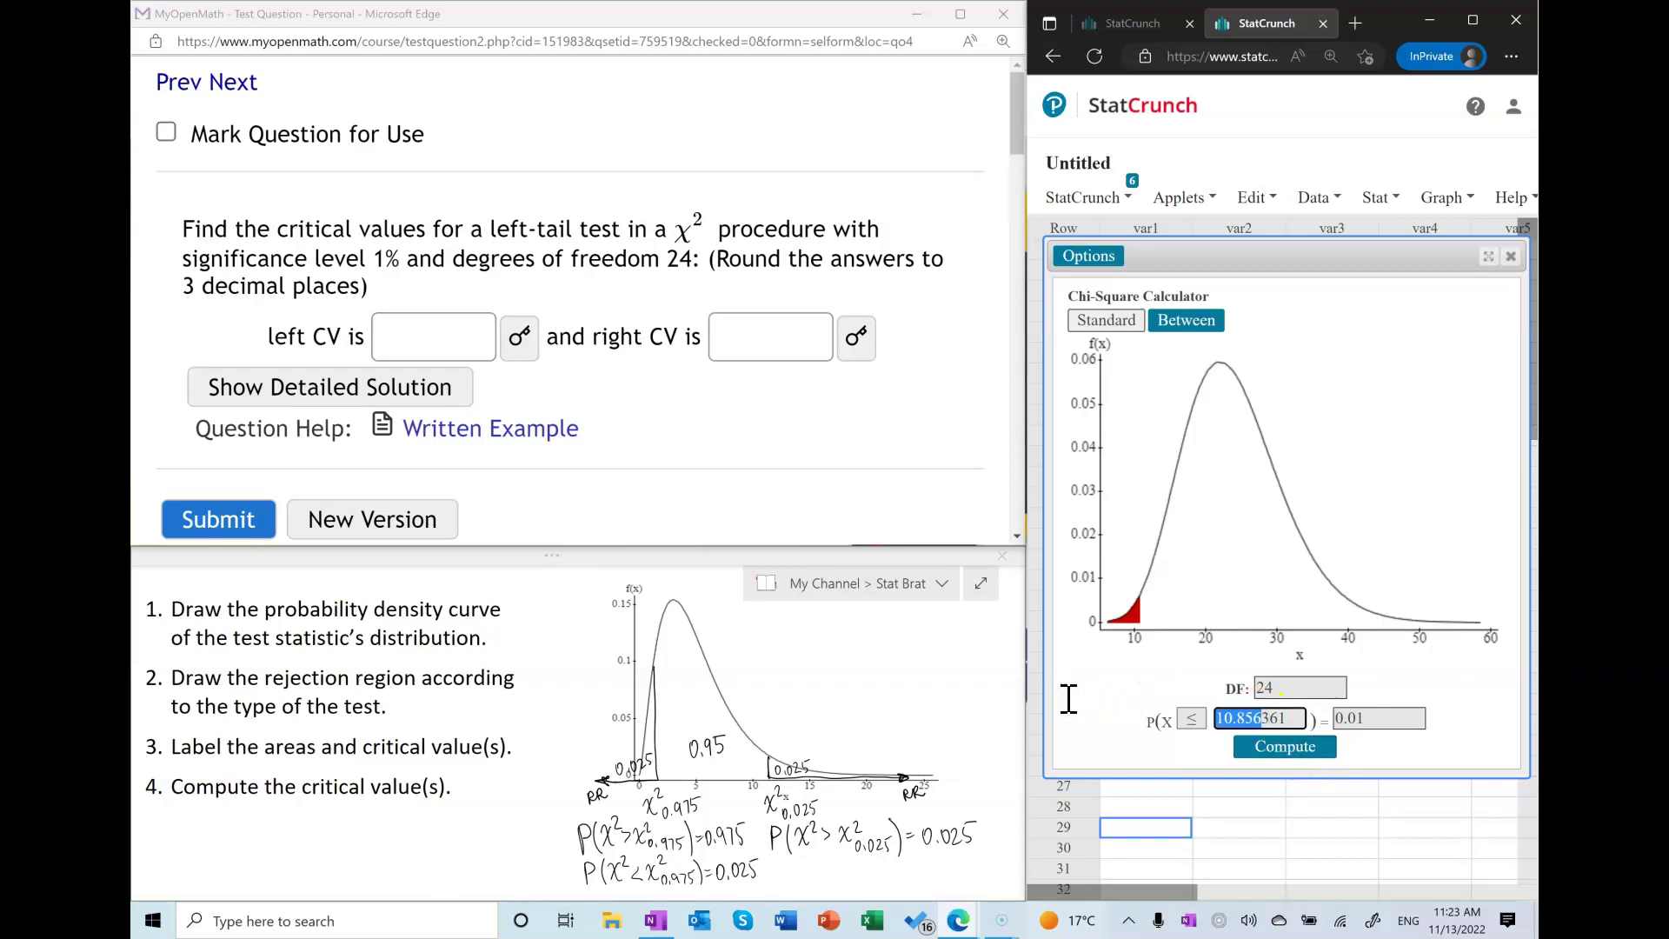
{"action": "left_click", "coordinate": [453, 341]}
{"action": "key", "text": "ctrl+v"}
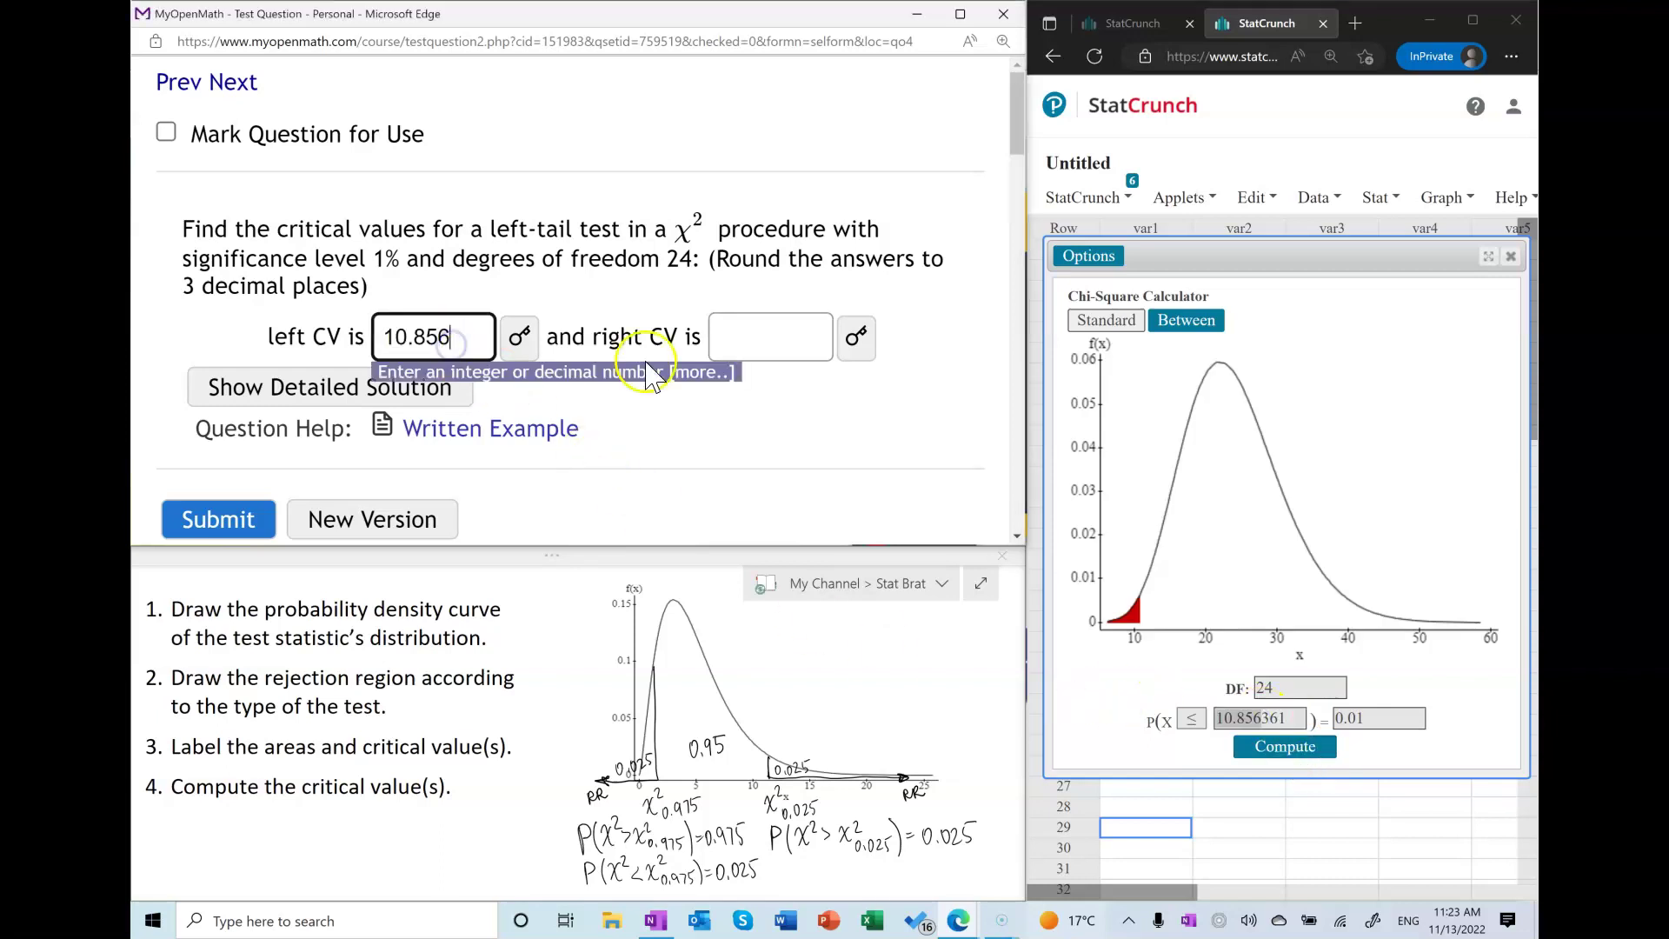
{"action": "left_click", "coordinate": [783, 346]}
{"action": "type", "text": "DNE"}
{"action": "left_click", "coordinate": [653, 414]}
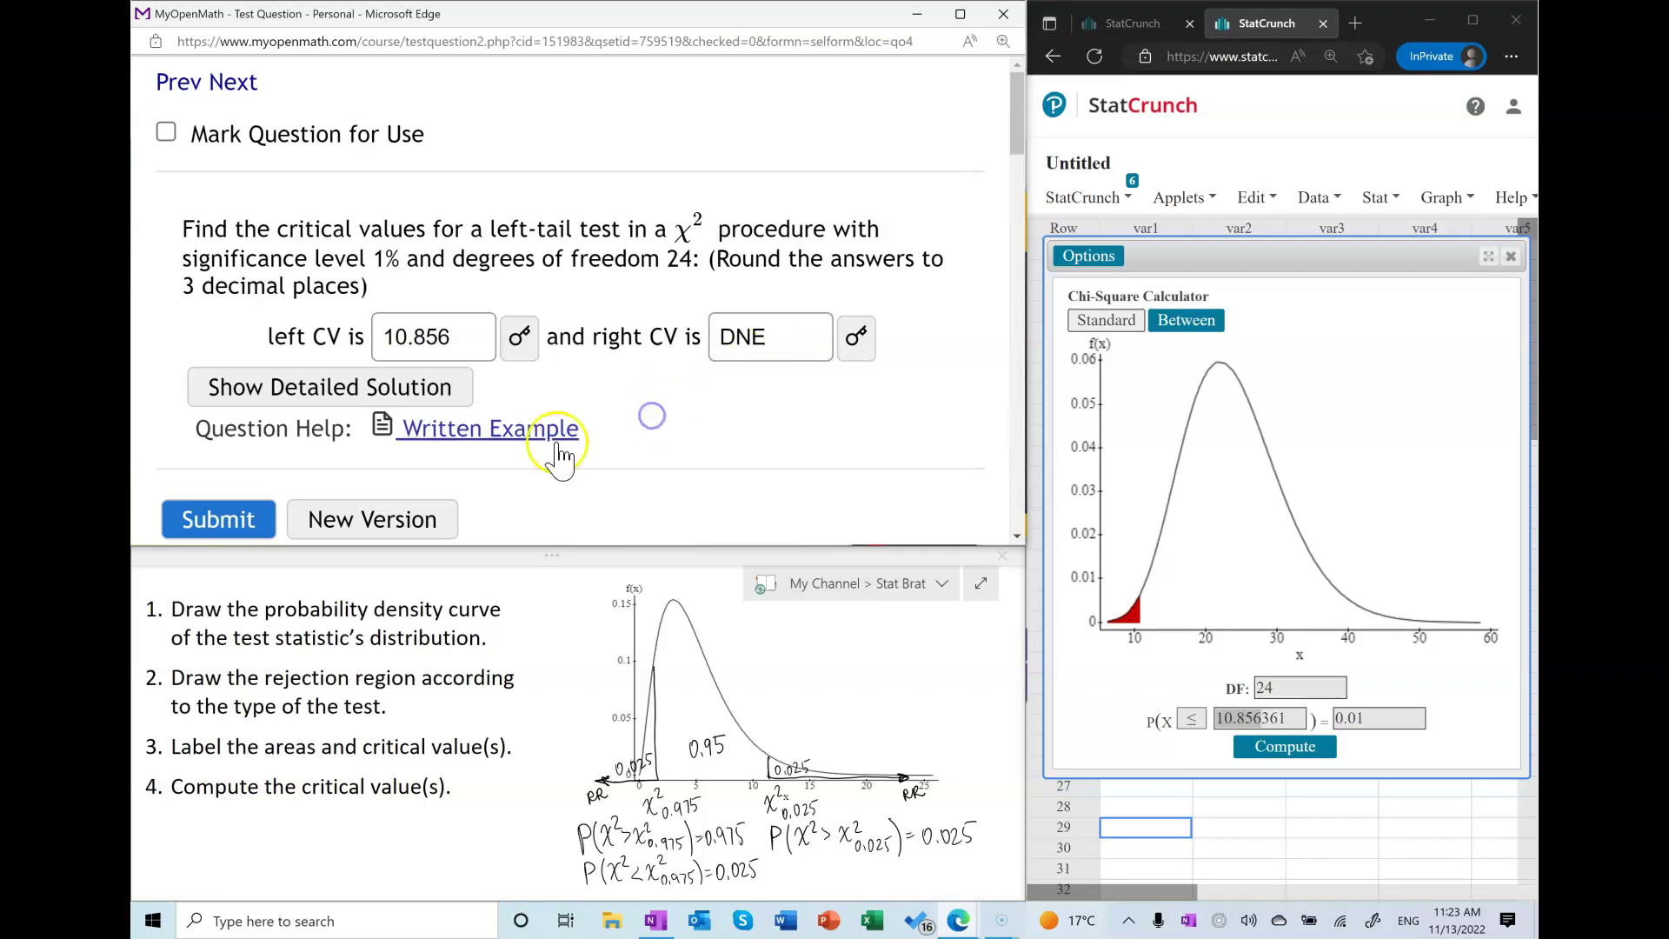
Submit the left-tail answers and load new versions of the question until a two-tail test is given
{"action": "left_click", "coordinate": [238, 522]}
{"action": "left_click", "coordinate": [554, 445]}
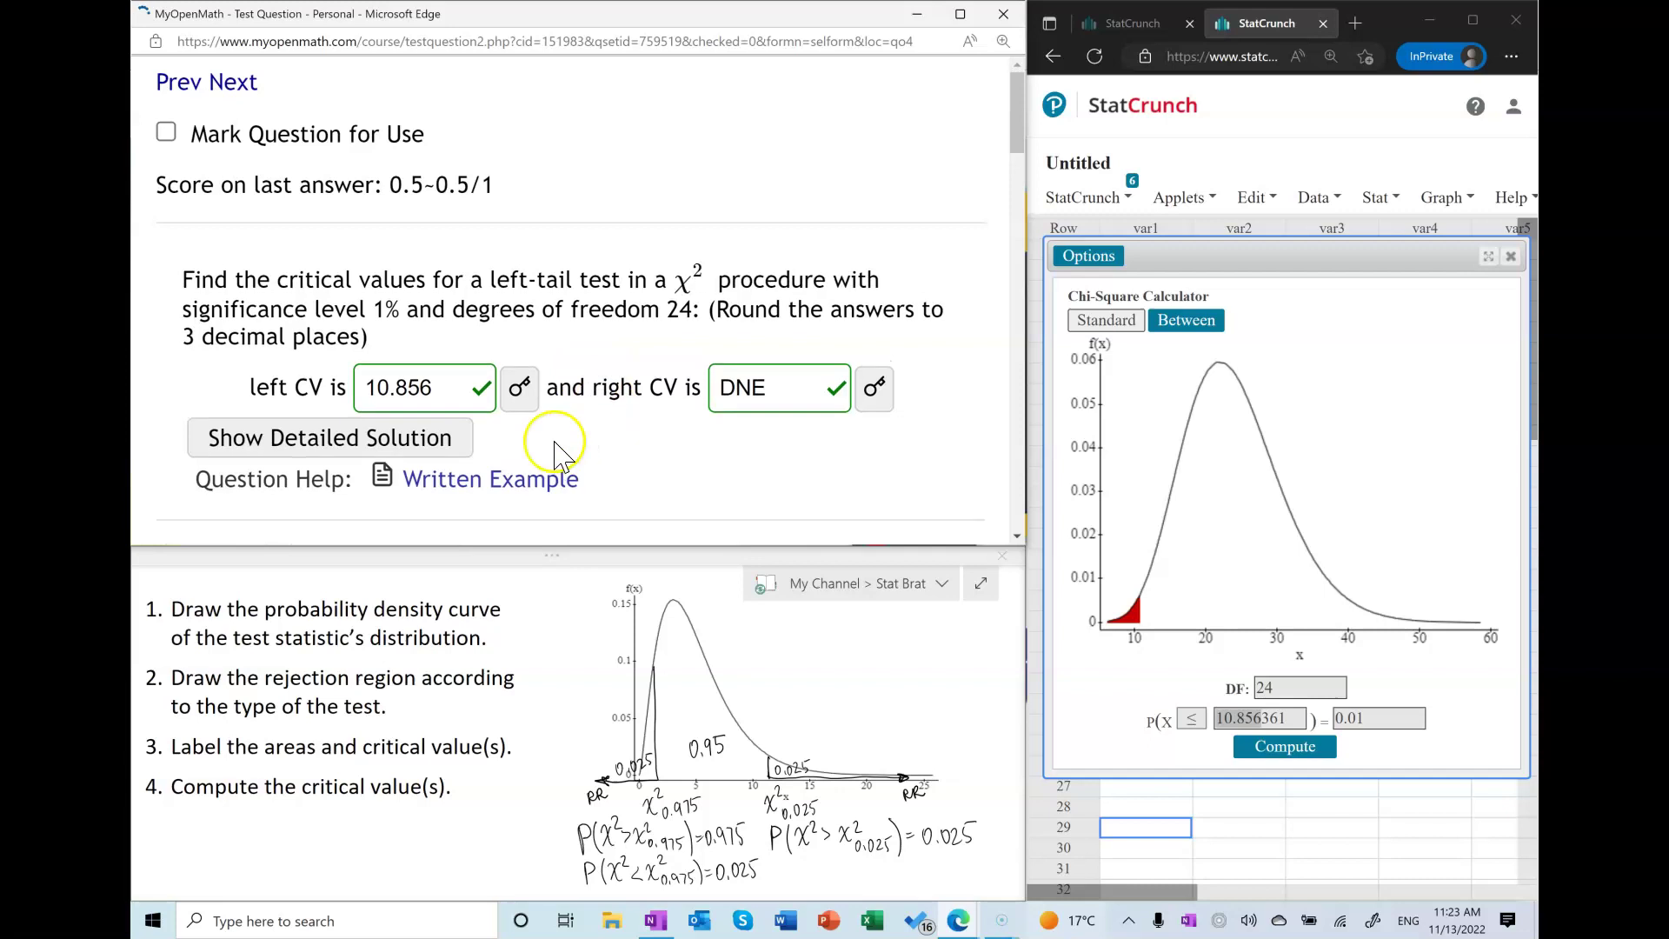
{"action": "scroll", "coordinate": [556, 447], "scroll_direction": "down", "scroll_amount": 1}
{"action": "left_click", "coordinate": [406, 507]}
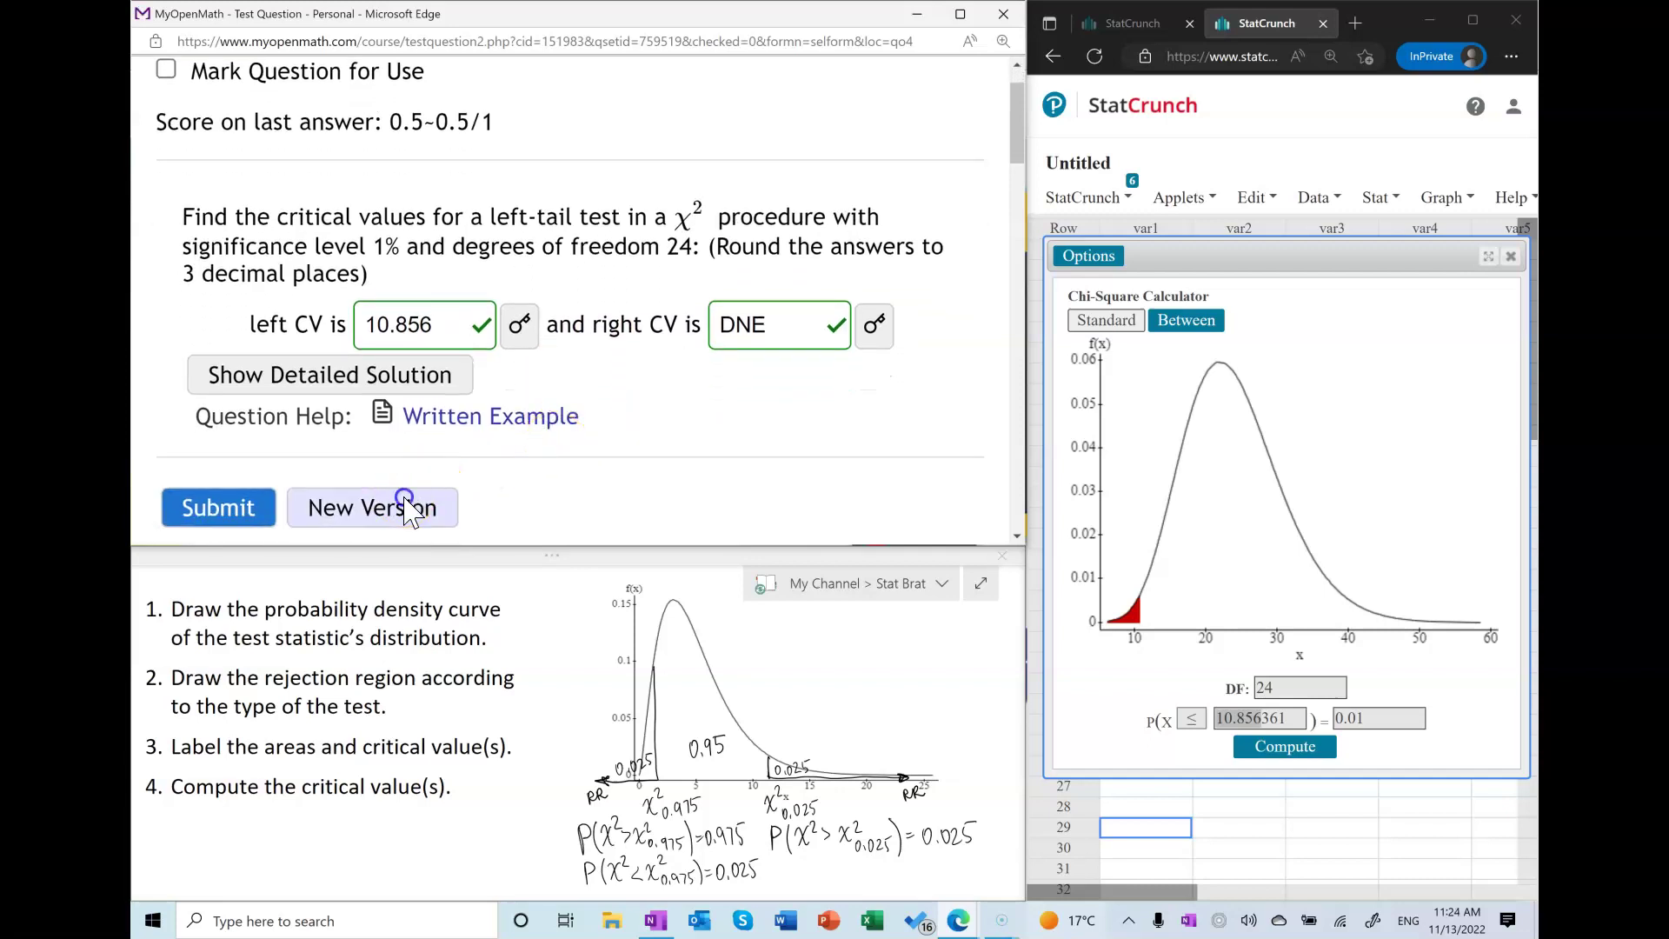
{"action": "left_click", "coordinate": [400, 520]}
{"action": "left_click", "coordinate": [399, 524]}
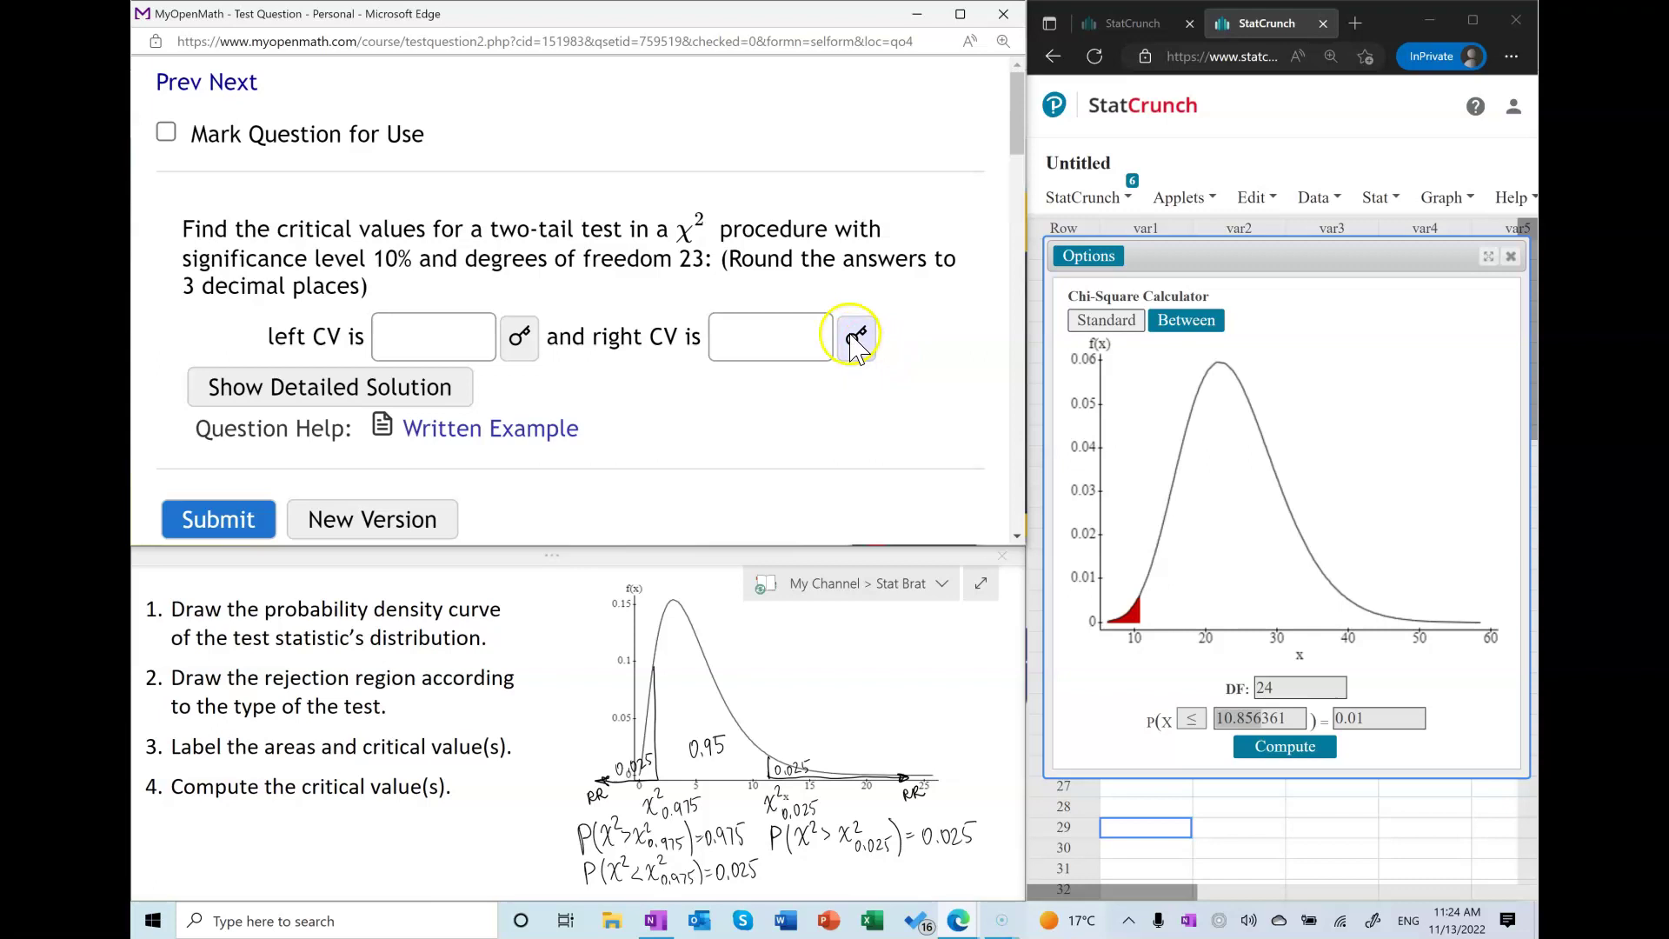
Compute the two-tail critical values in the calculator's Between mode with 23 degrees of freedom and a central probability of 0.90
{"action": "left_click", "coordinate": [1272, 689]}
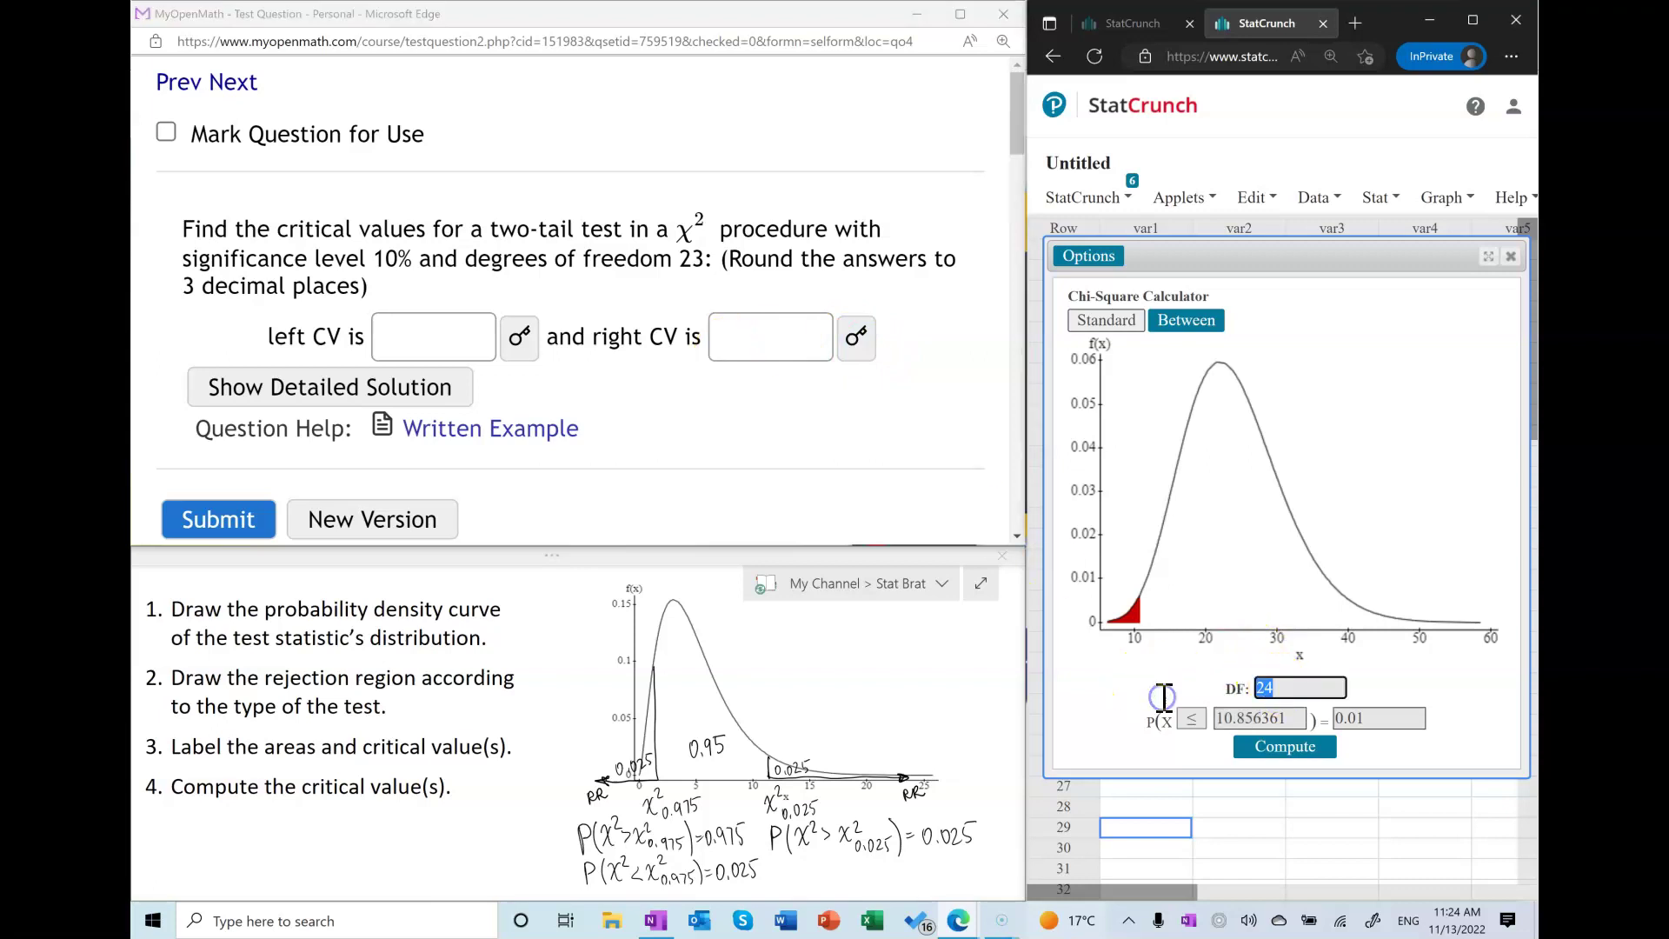
{"action": "type", "text": "2"}
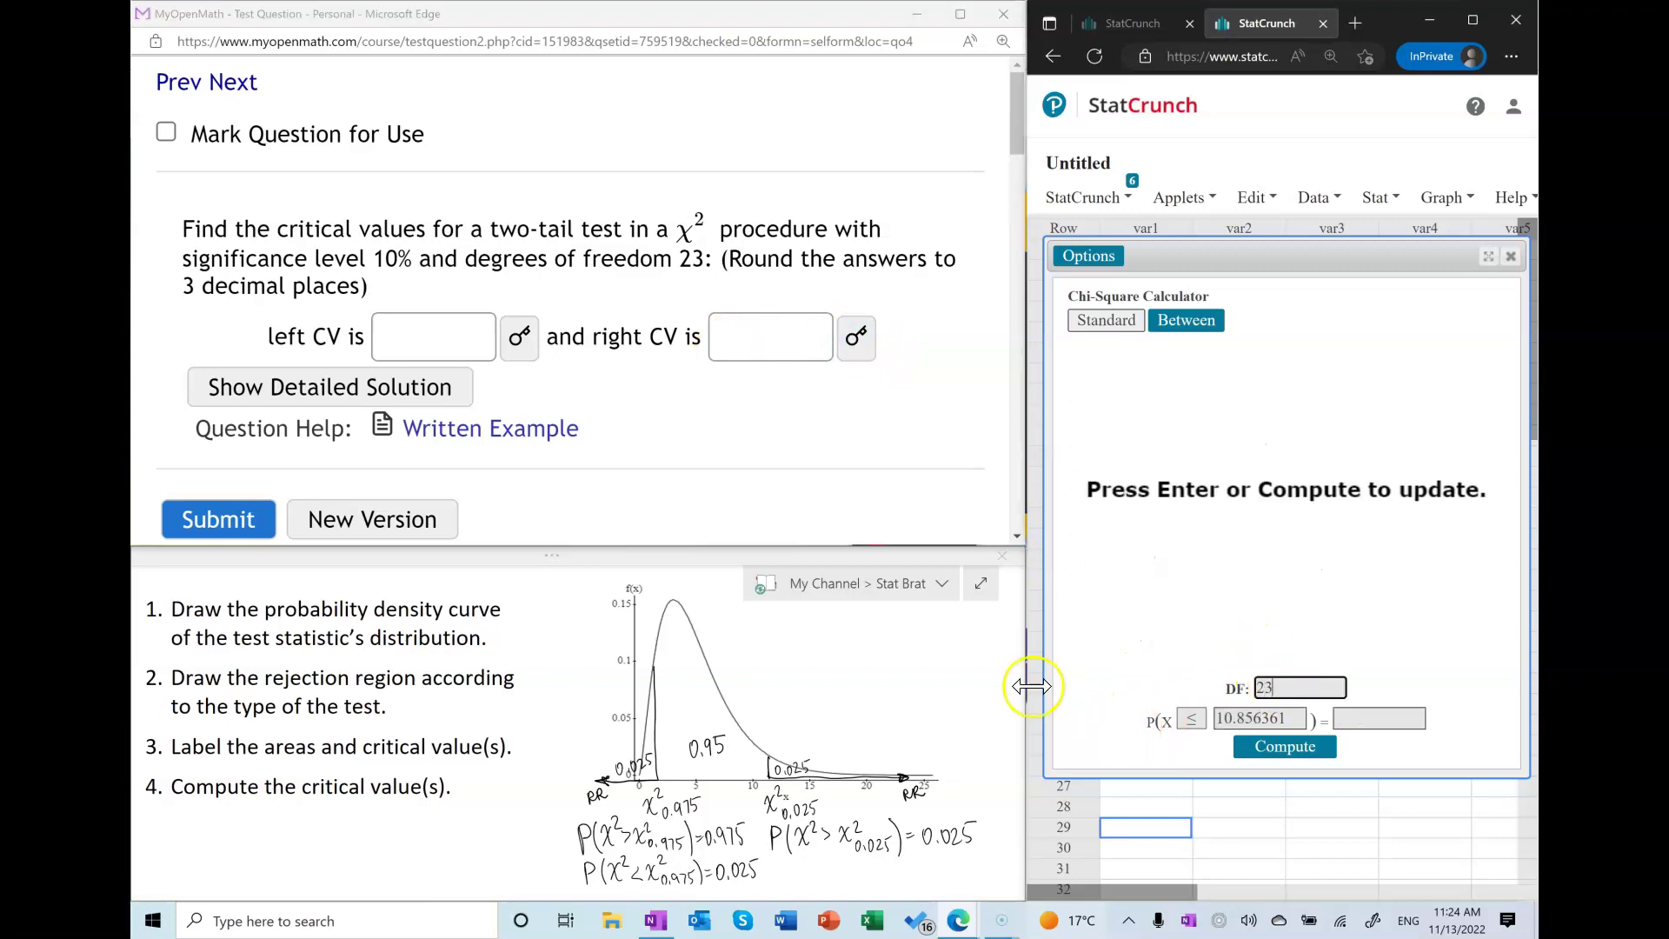
{"action": "left_click", "coordinate": [1186, 323]}
{"action": "double_click", "coordinate": [1379, 718]}
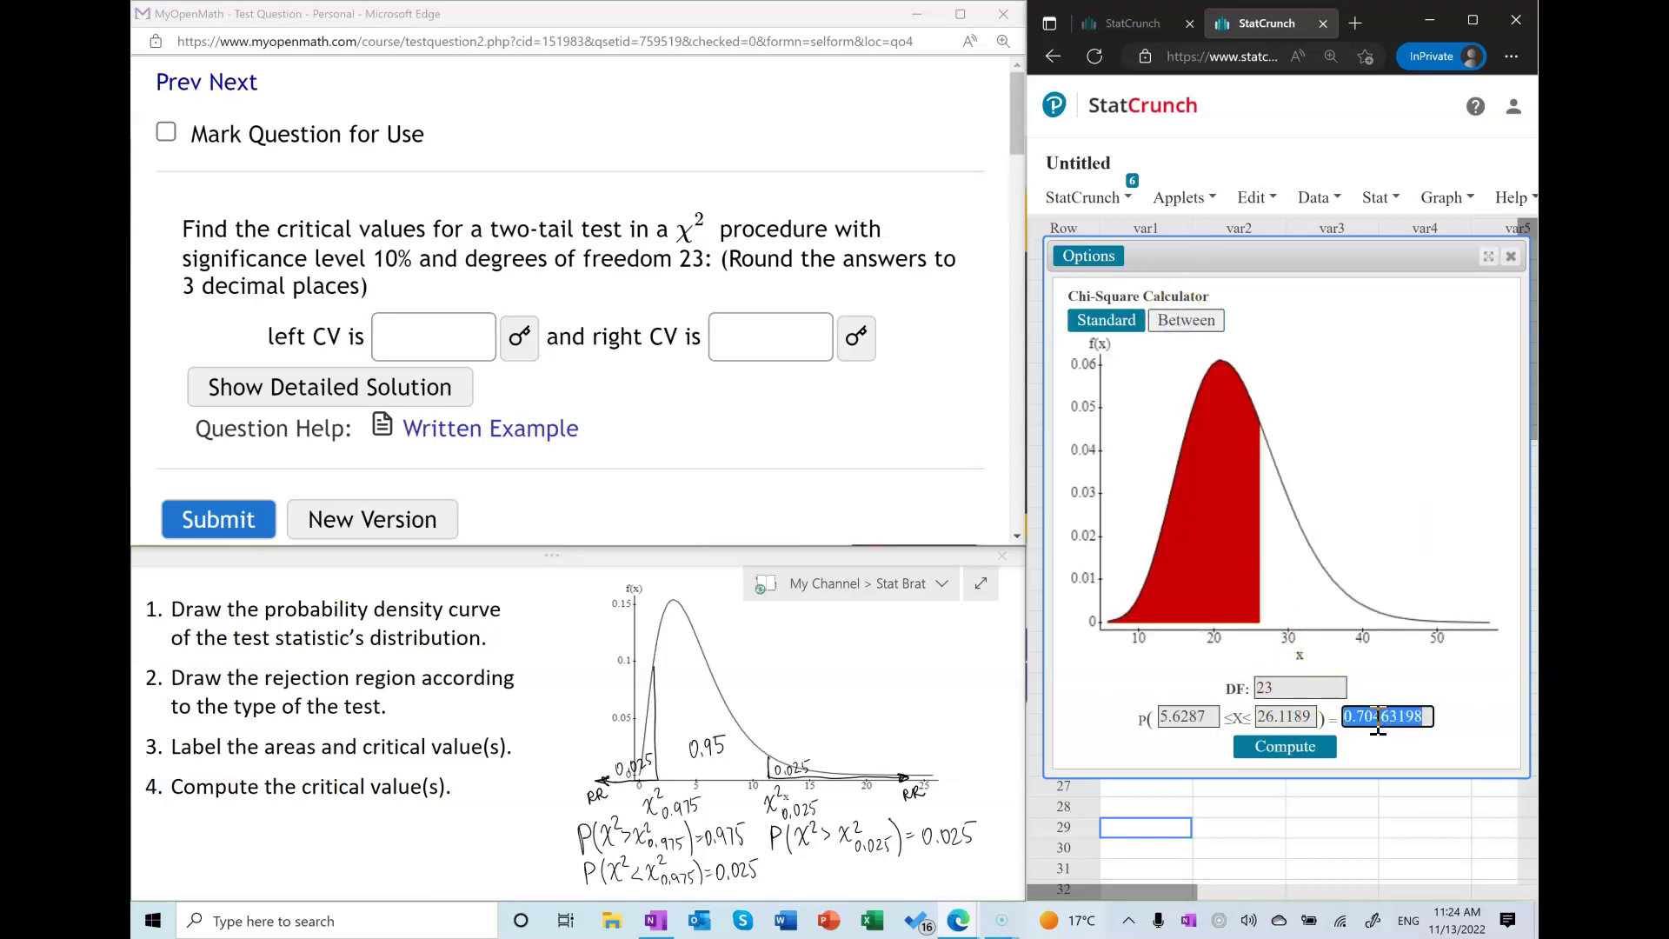
{"action": "type", "text": "0.90"}
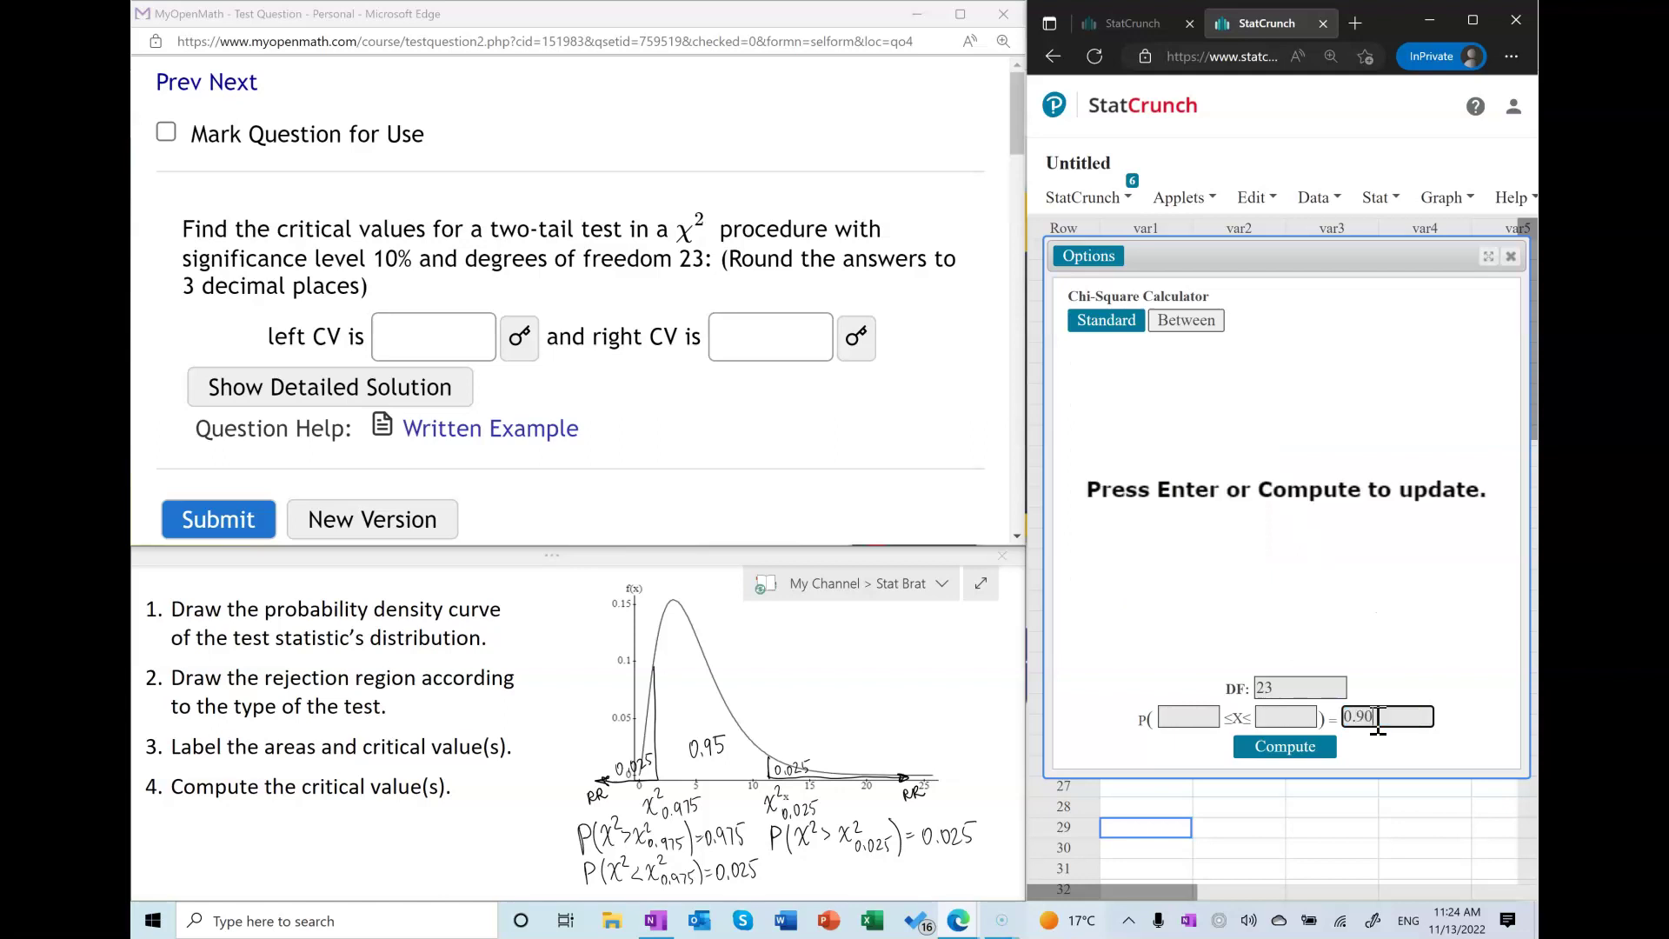
{"action": "left_click", "coordinate": [1331, 737]}
Transfer the two calculated bounds to the answers, rounded to 13.091 for the left CV and 35.173 for the right CV
{"action": "left_click_drag", "start_coordinate": [1211, 718], "coordinate": [1012, 735]}
{"action": "key", "text": "ctrl+c"}
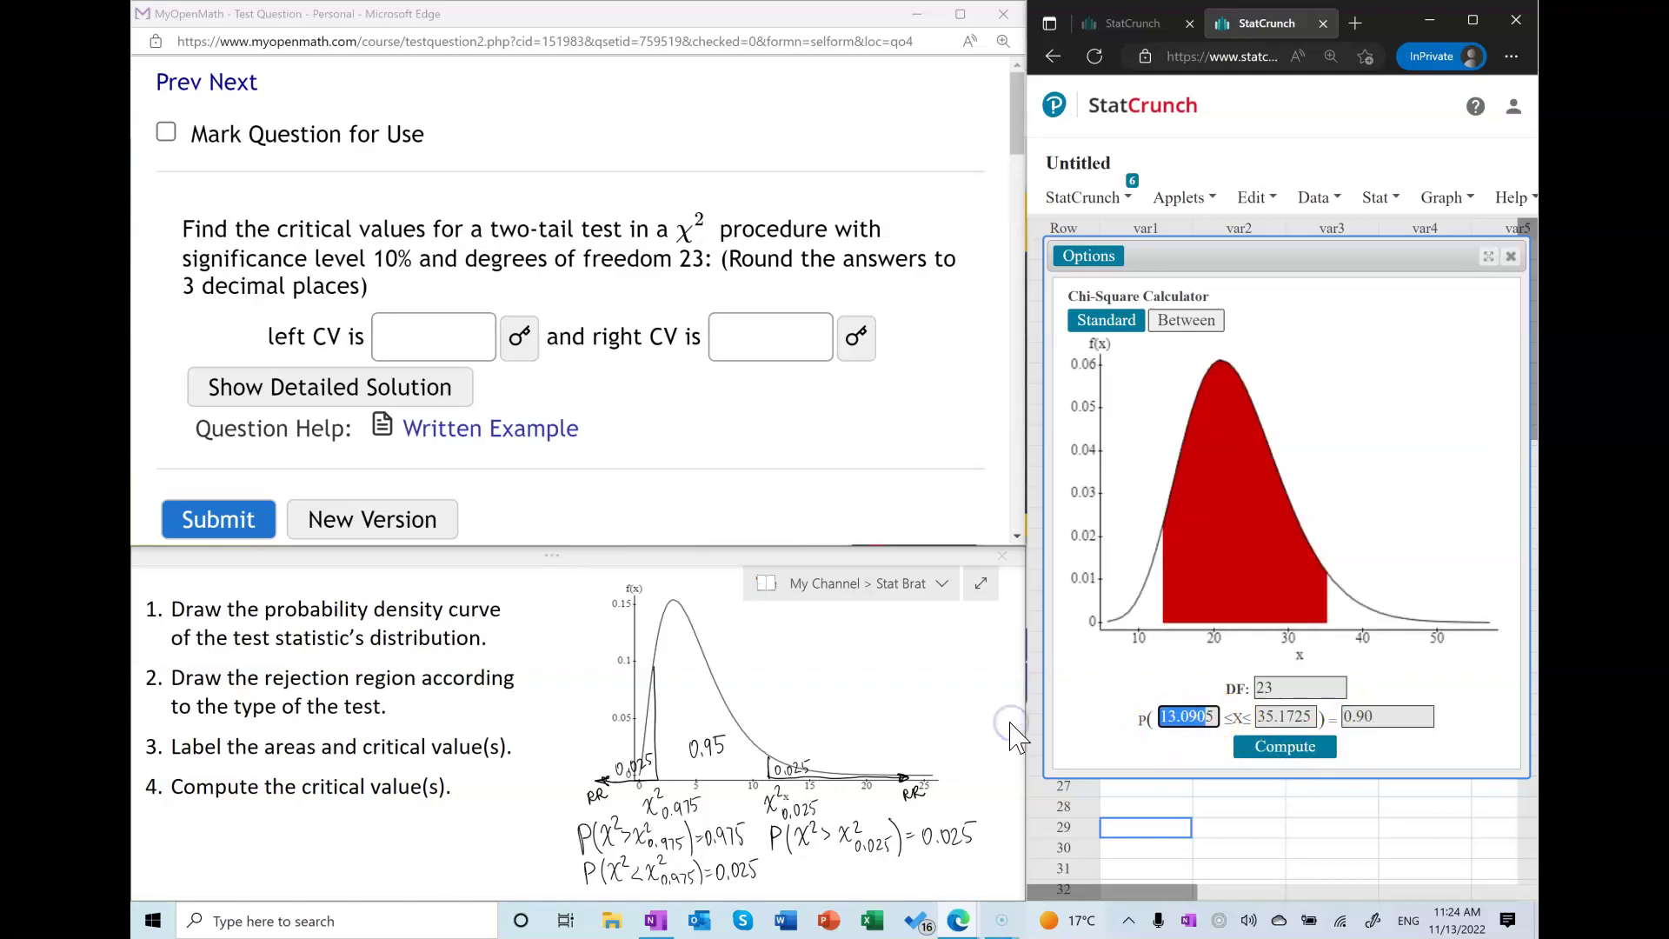
{"action": "left_click", "coordinate": [431, 328]}
{"action": "key", "text": "ctrl+v"}
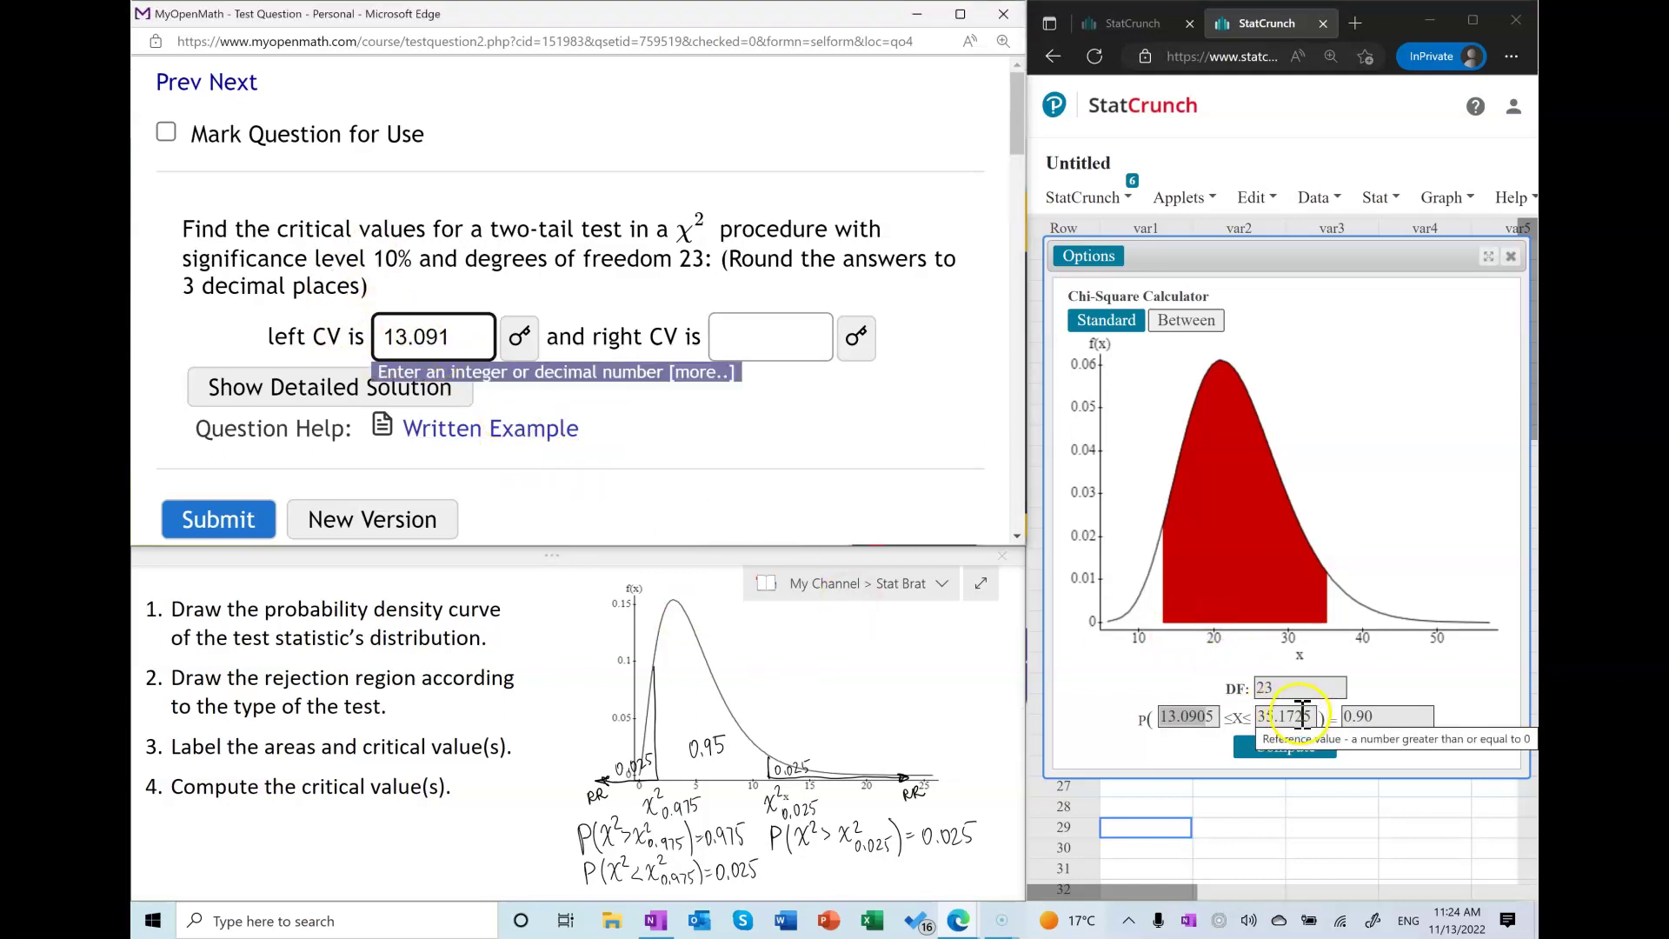
{"action": "left_click_drag", "start_coordinate": [1305, 716], "coordinate": [1117, 685]}
{"action": "key", "text": "ctrl+c"}
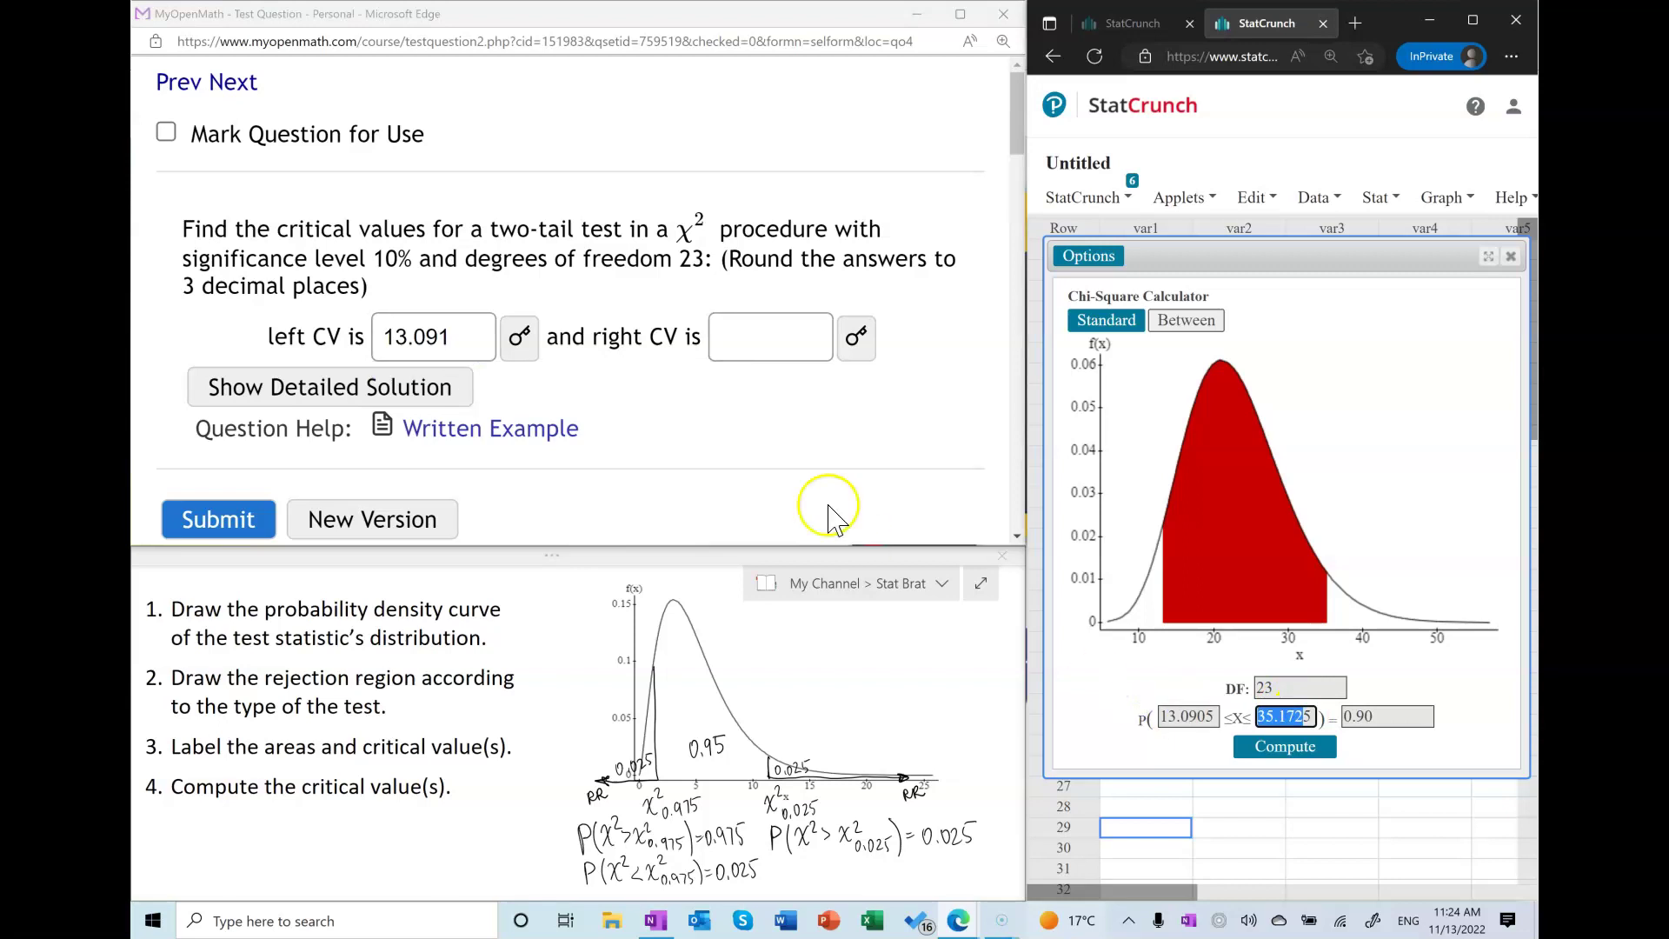
{"action": "left_click", "coordinate": [765, 322]}
{"action": "key", "text": "ctrl+v"}
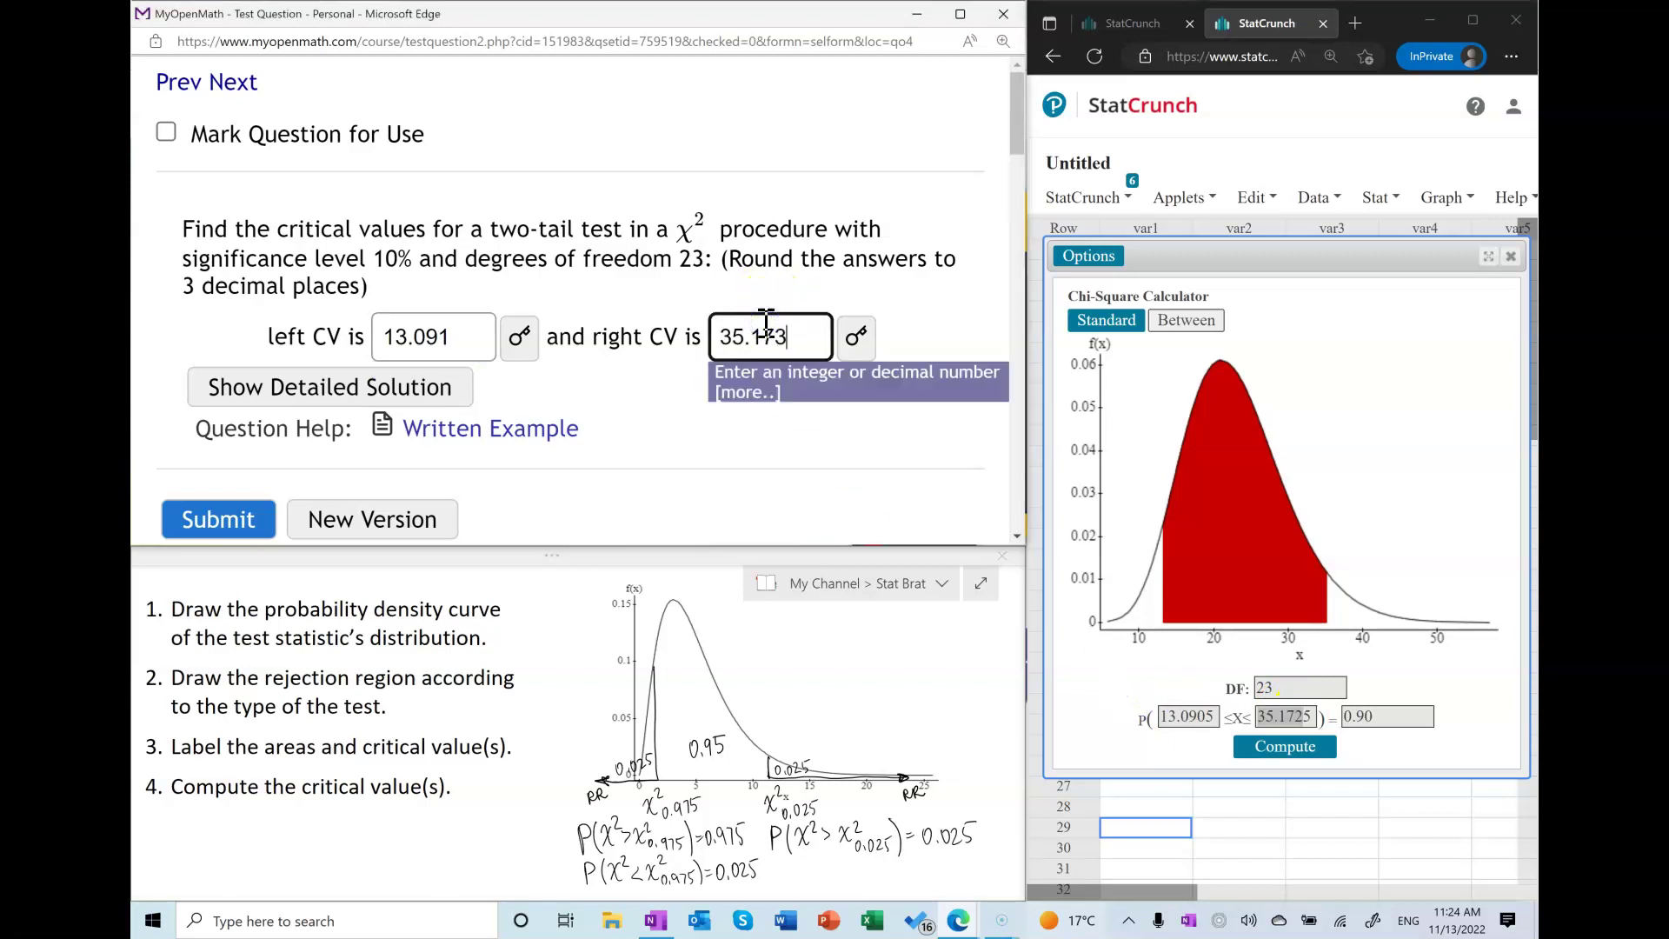
{"action": "left_click", "coordinate": [927, 331]}
Return the Chi-Square calculator to Standard mode and clear its reference value and probability
{"action": "left_click", "coordinate": [1388, 718]}
{"action": "left_click", "coordinate": [1106, 320]}
{"action": "left_click", "coordinate": [1390, 720]}
{"action": "double_click", "coordinate": [1390, 719]}
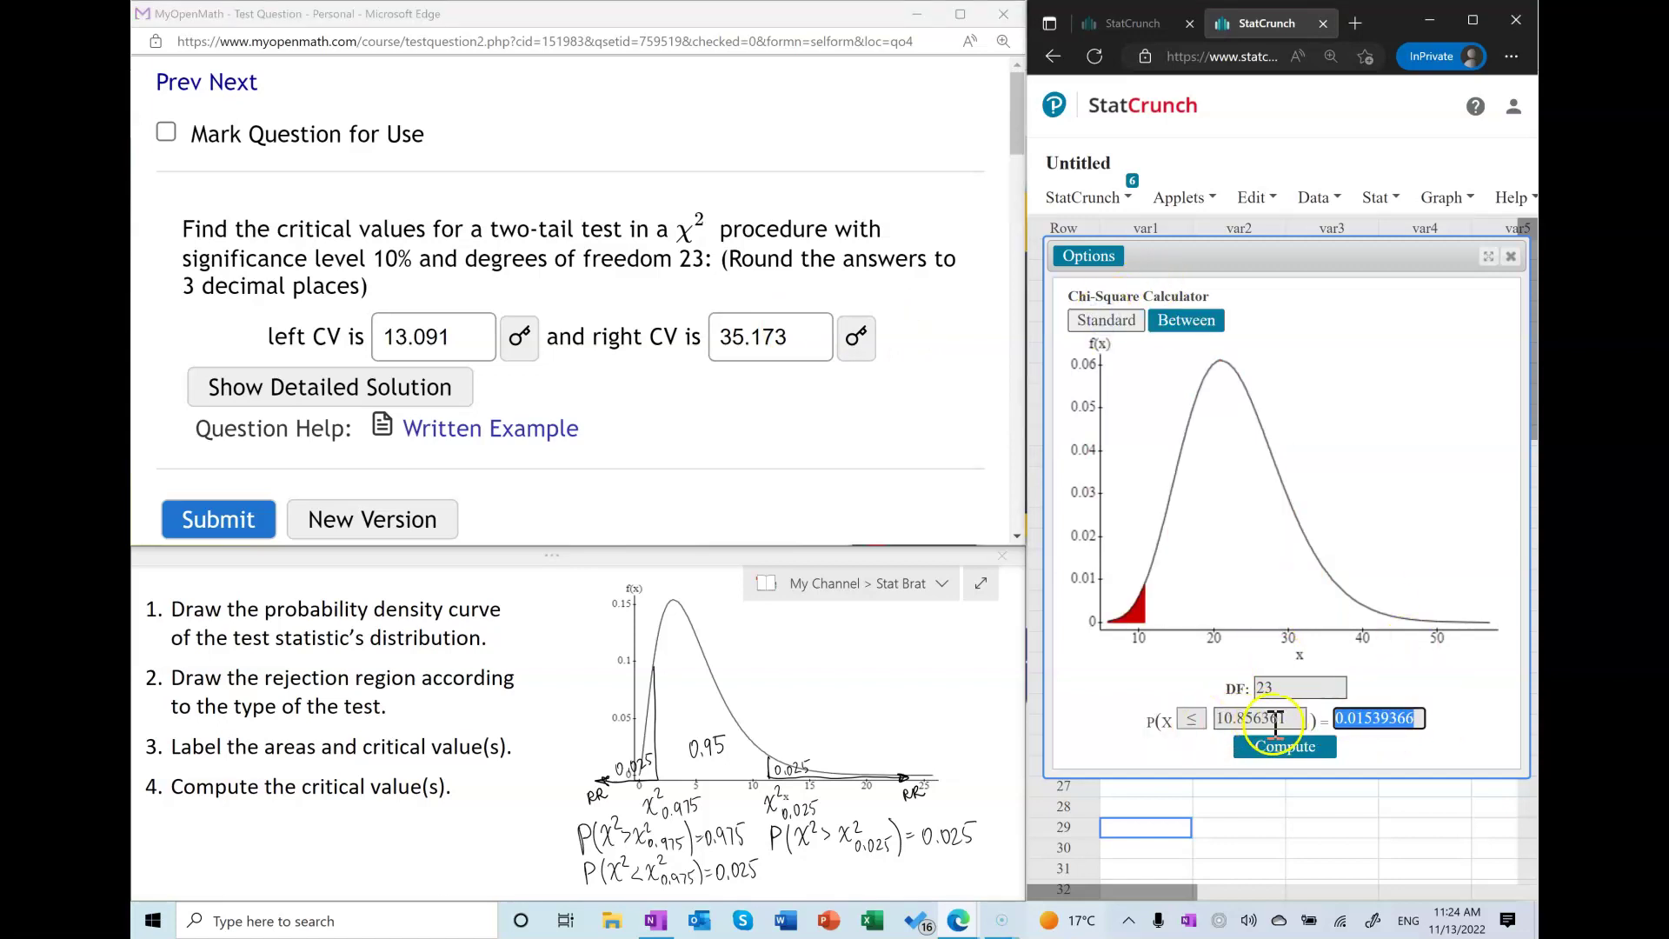
{"action": "double_click", "coordinate": [1252, 718]}
{"action": "key", "text": "BackSpace"}
{"action": "double_click", "coordinate": [1366, 719]}
{"action": "key", "text": "BackSpace"}
Compute the critical value for a ≥ probability of 0.05 and correct the right CV answer to 35.172
{"action": "left_click", "coordinate": [1191, 719]}
{"action": "left_click", "coordinate": [1192, 765]}
{"action": "left_click", "coordinate": [1355, 729]}
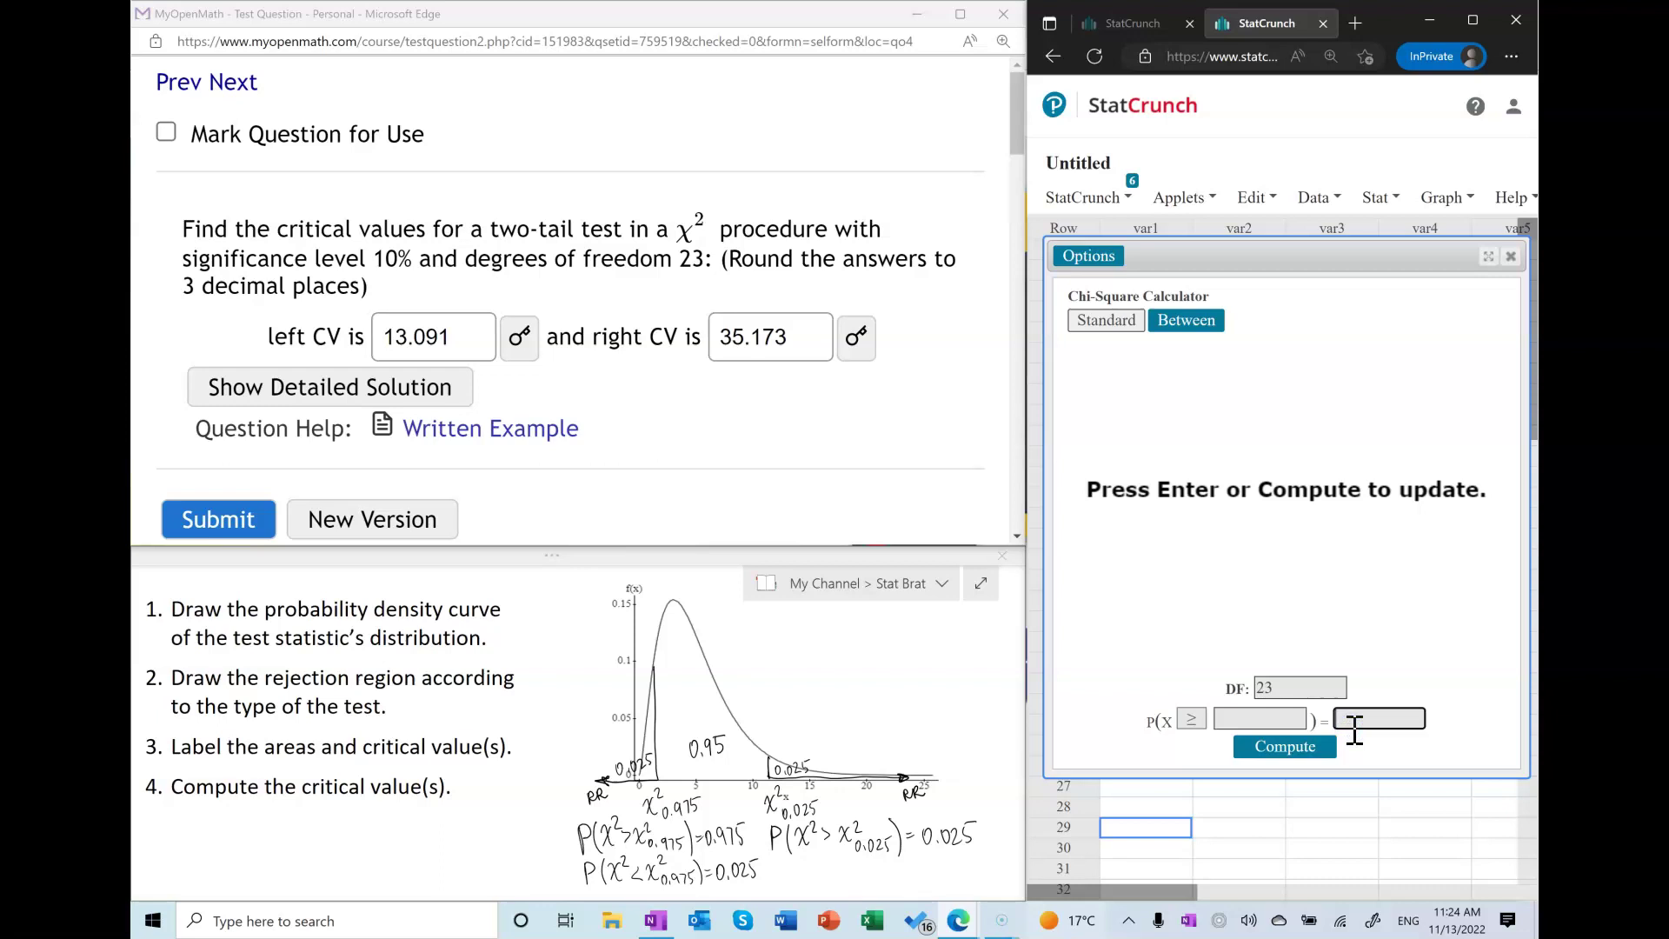
{"action": "type", "text": "0.05"}
{"action": "key", "text": "Return"}
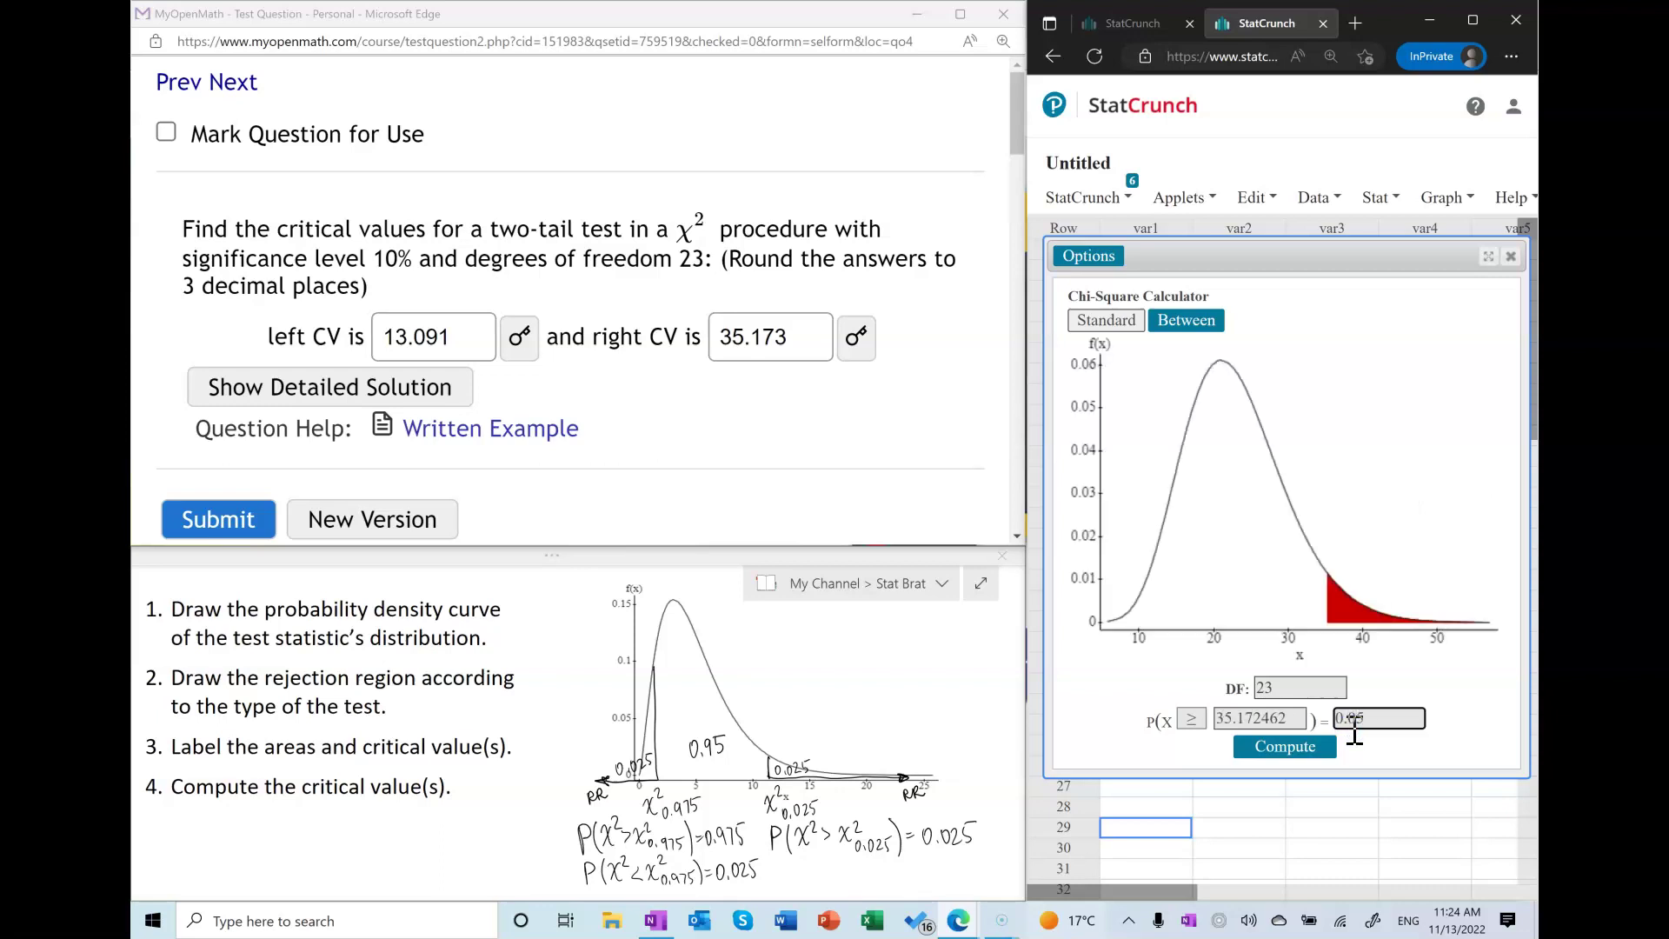
{"action": "left_click_drag", "start_coordinate": [1258, 718], "coordinate": [1150, 706]}
{"action": "left_click", "coordinate": [785, 336]}
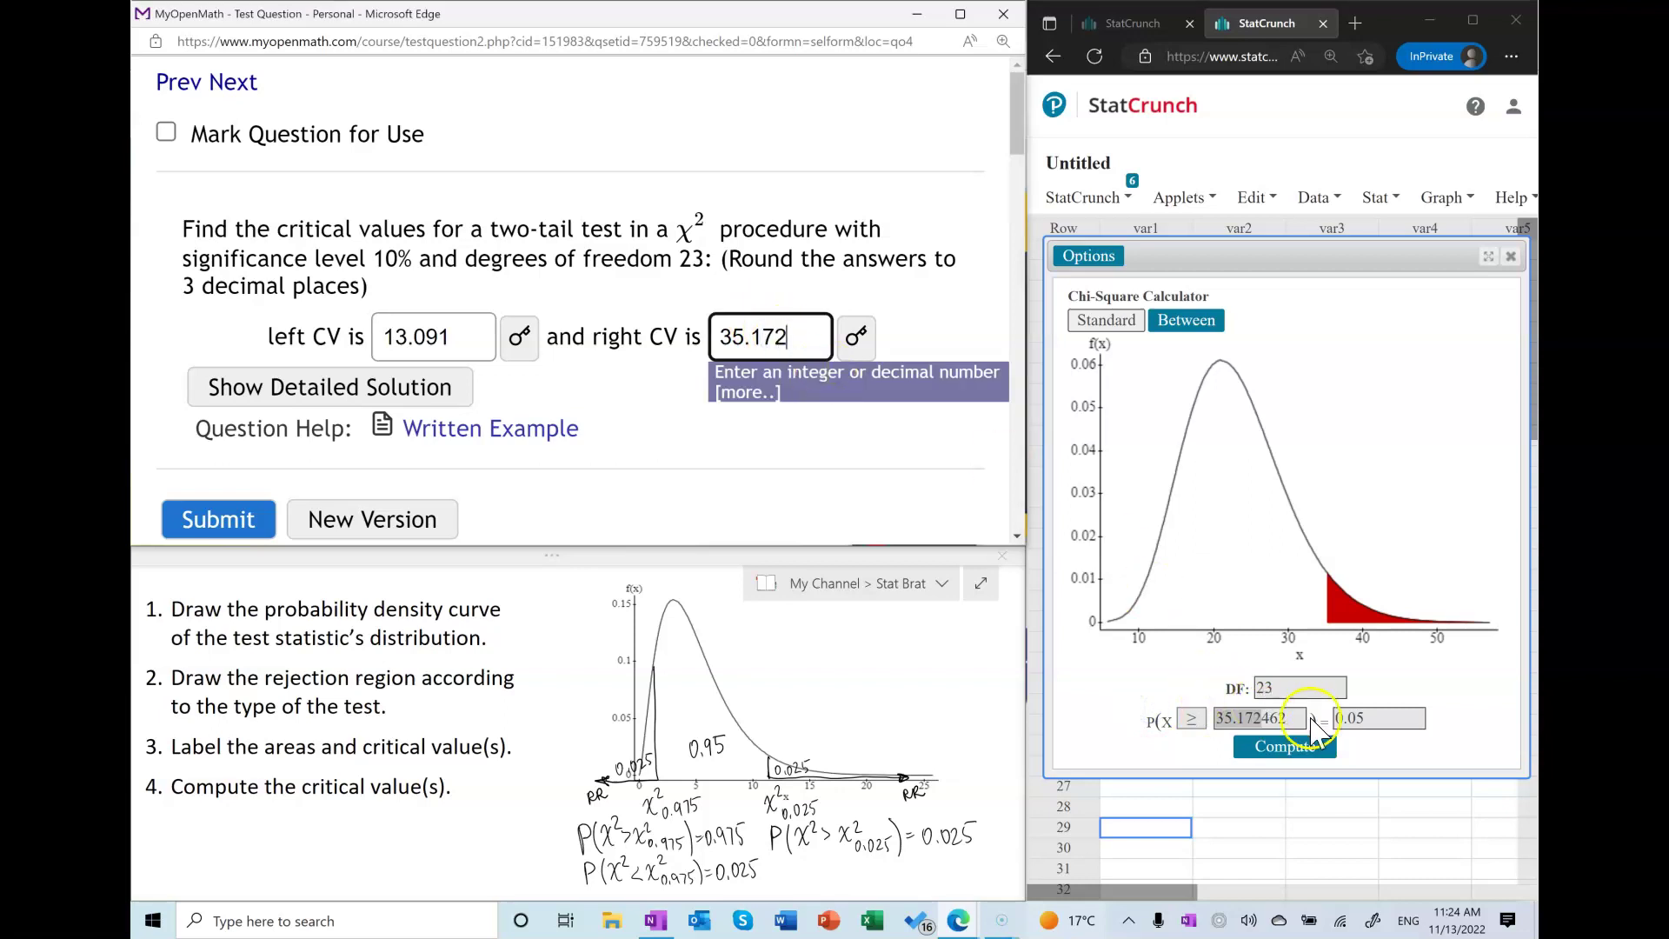
Check the left critical value using a ≤ probability of 0.05, and submit the two-tail answers
{"action": "left_click_drag", "start_coordinate": [1302, 718], "coordinate": [1116, 716]}
{"action": "key", "text": "BackSpace"}
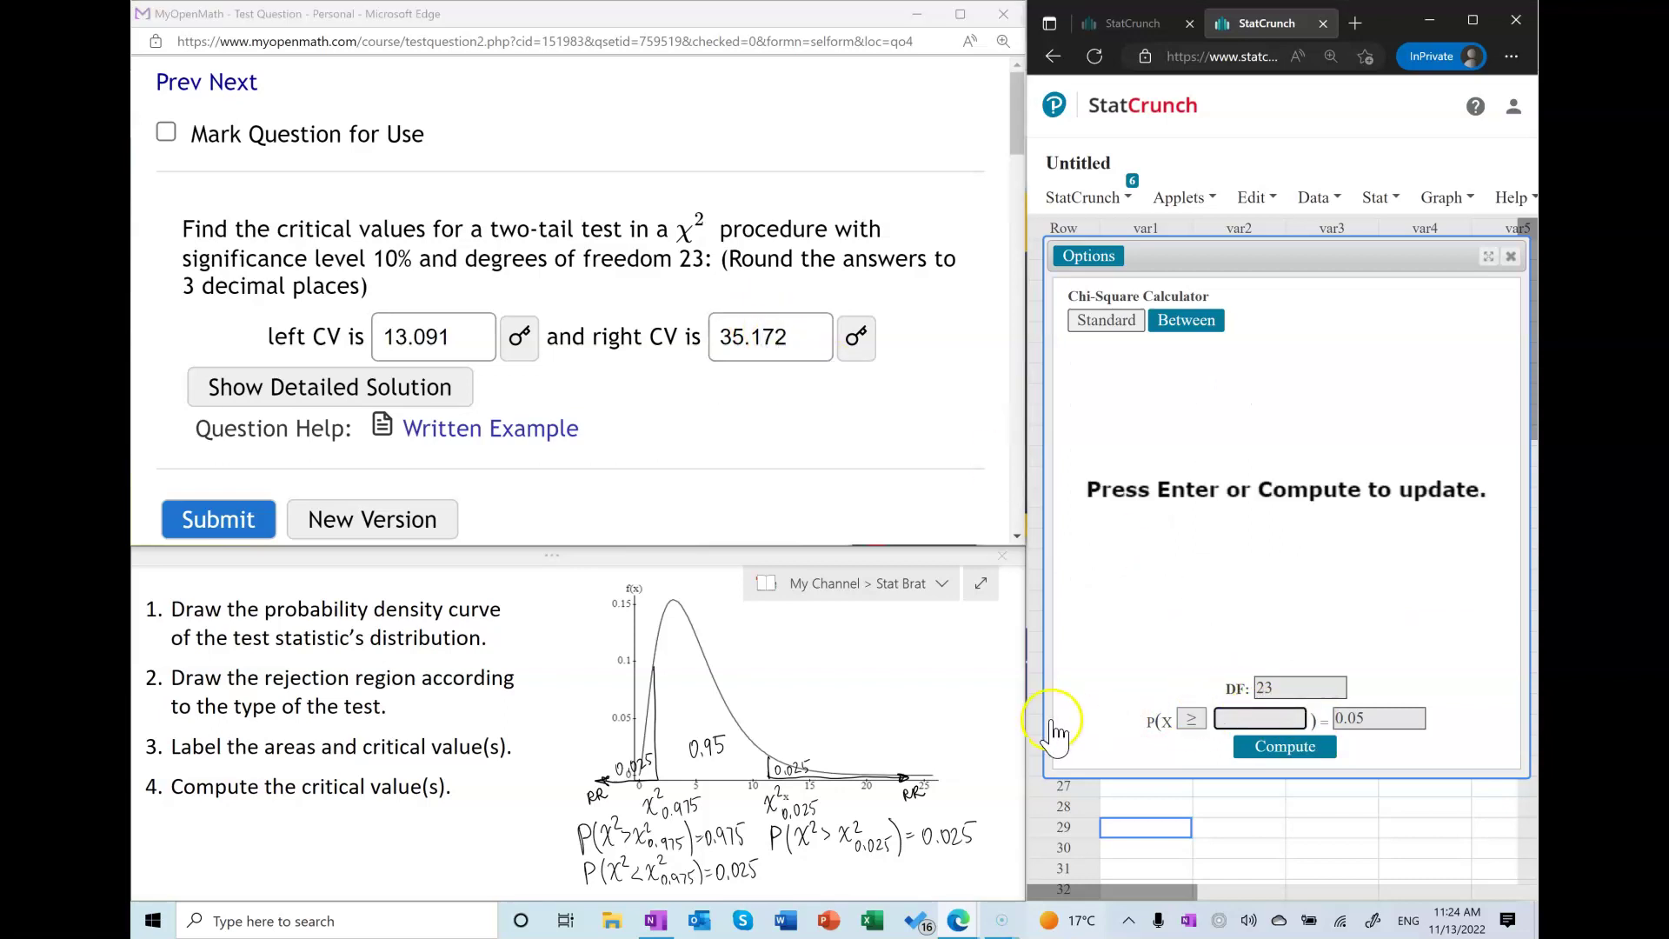
{"action": "left_click", "coordinate": [1193, 744]}
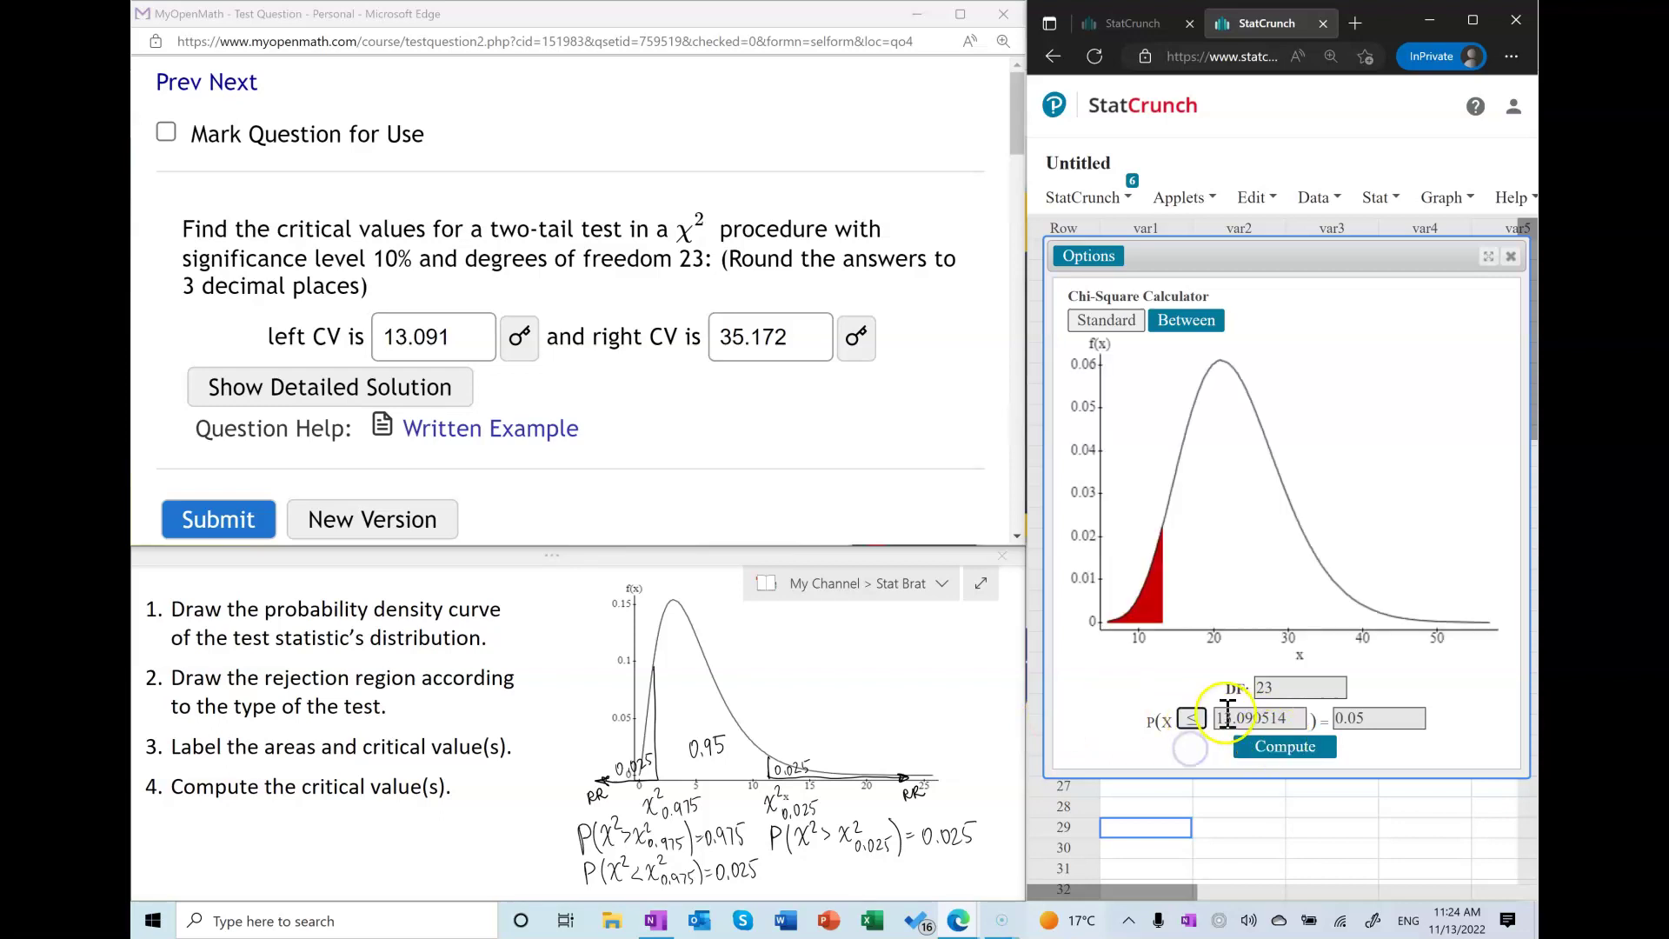
{"action": "left_click", "coordinate": [1262, 718]}
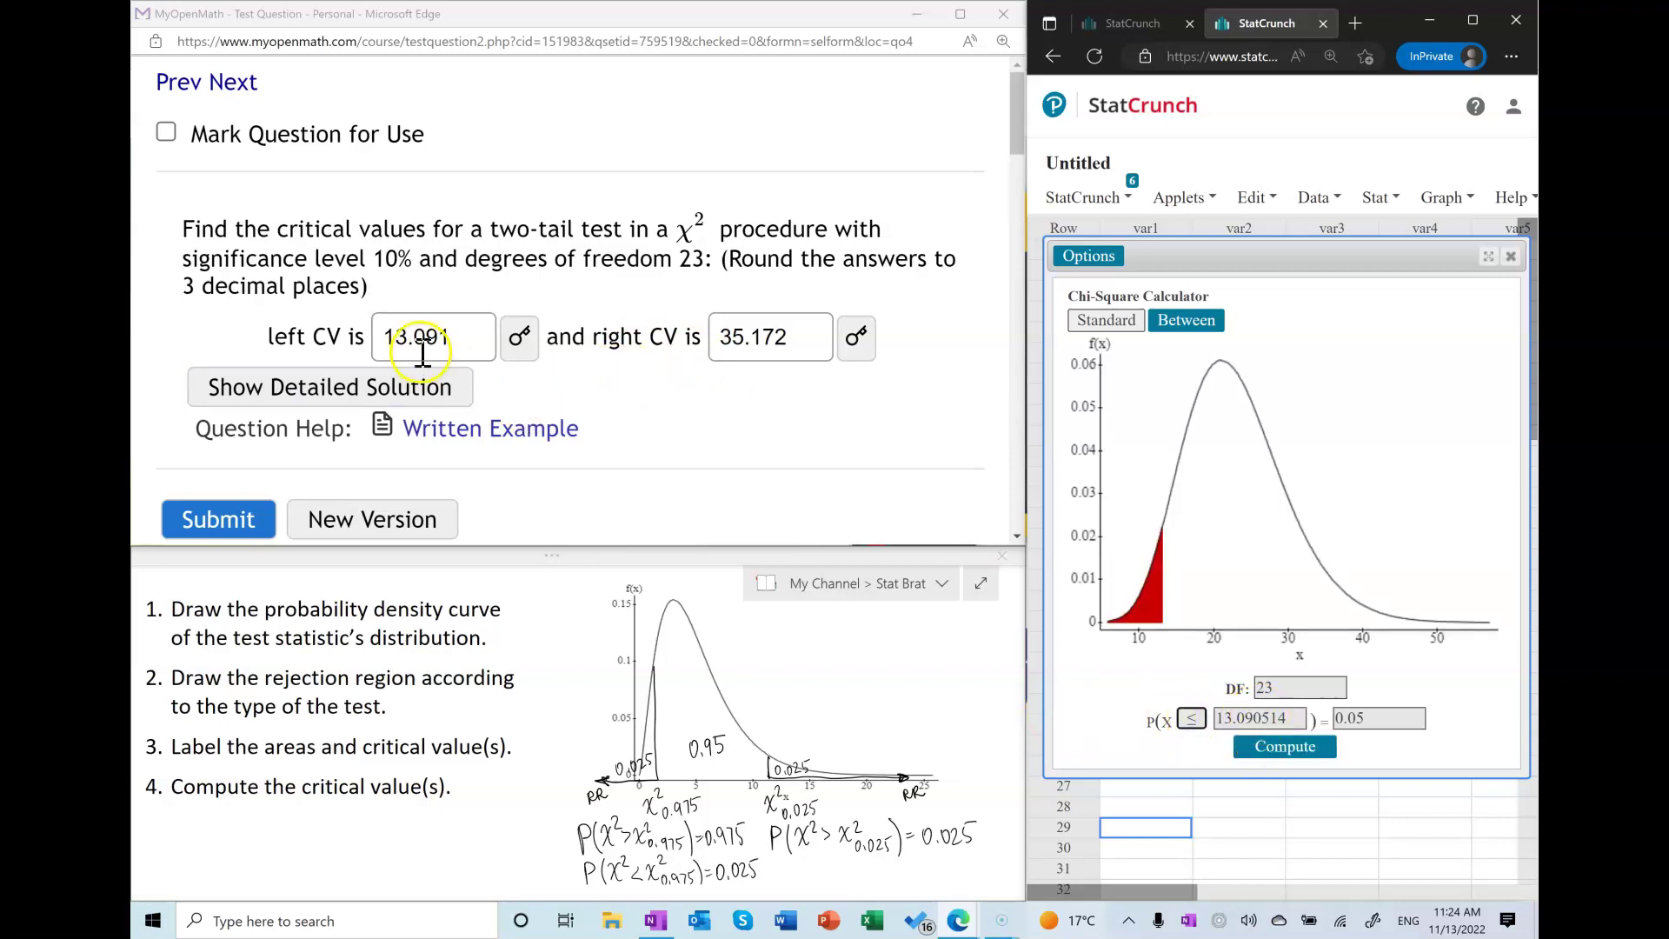
{"action": "left_click", "coordinate": [203, 518]}
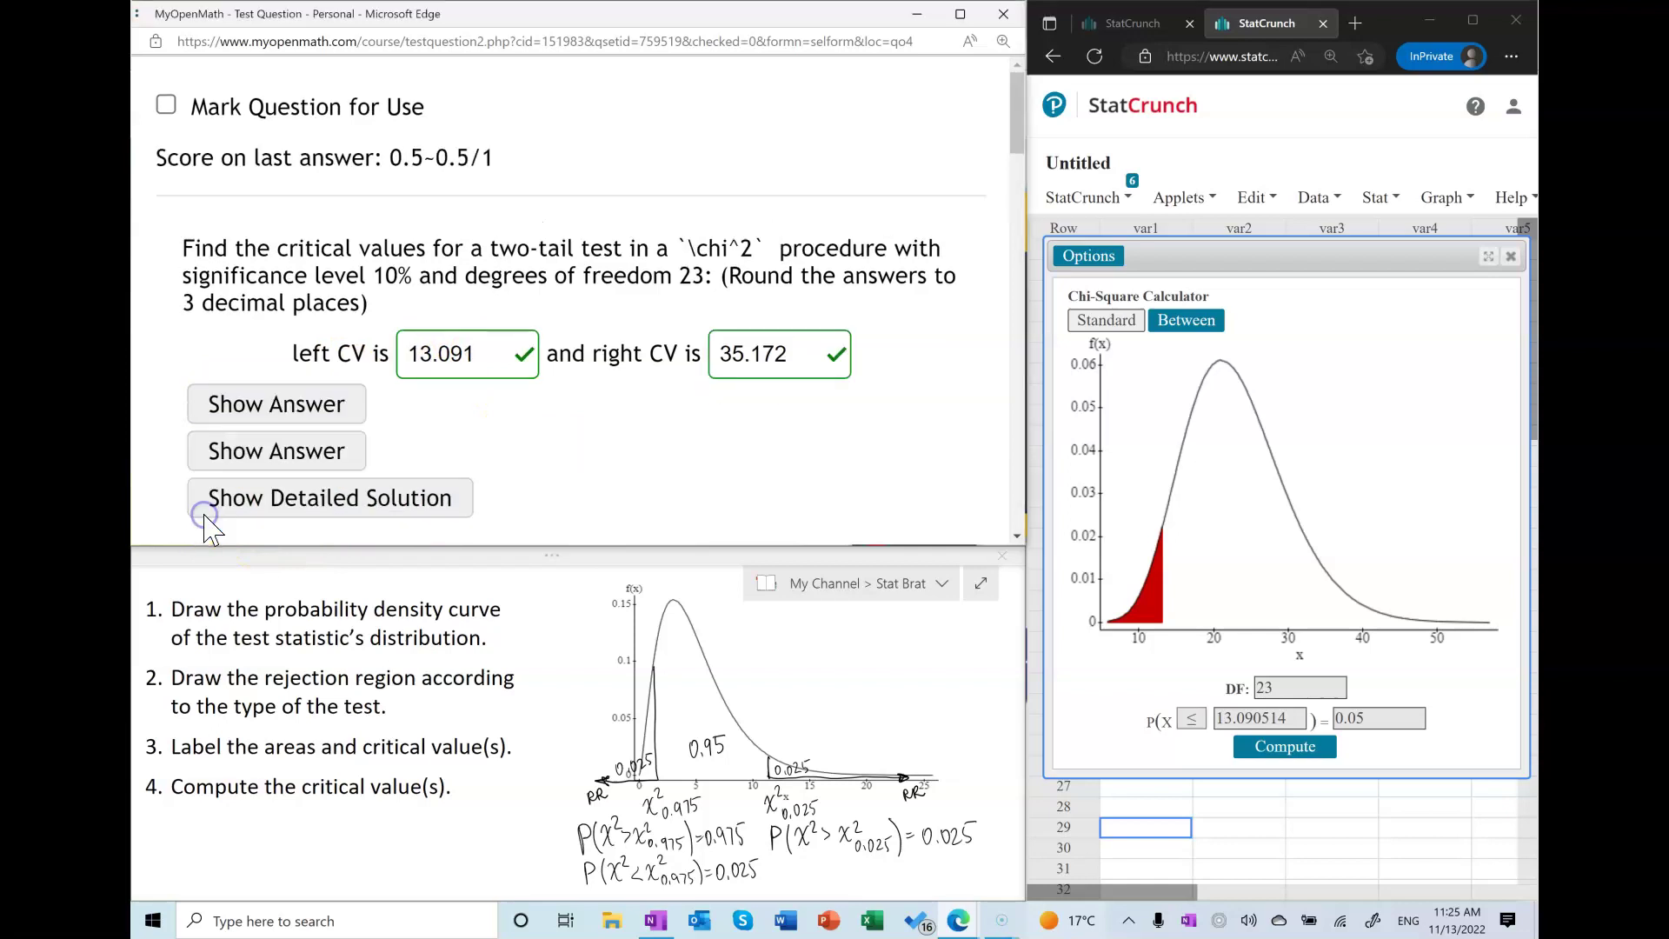